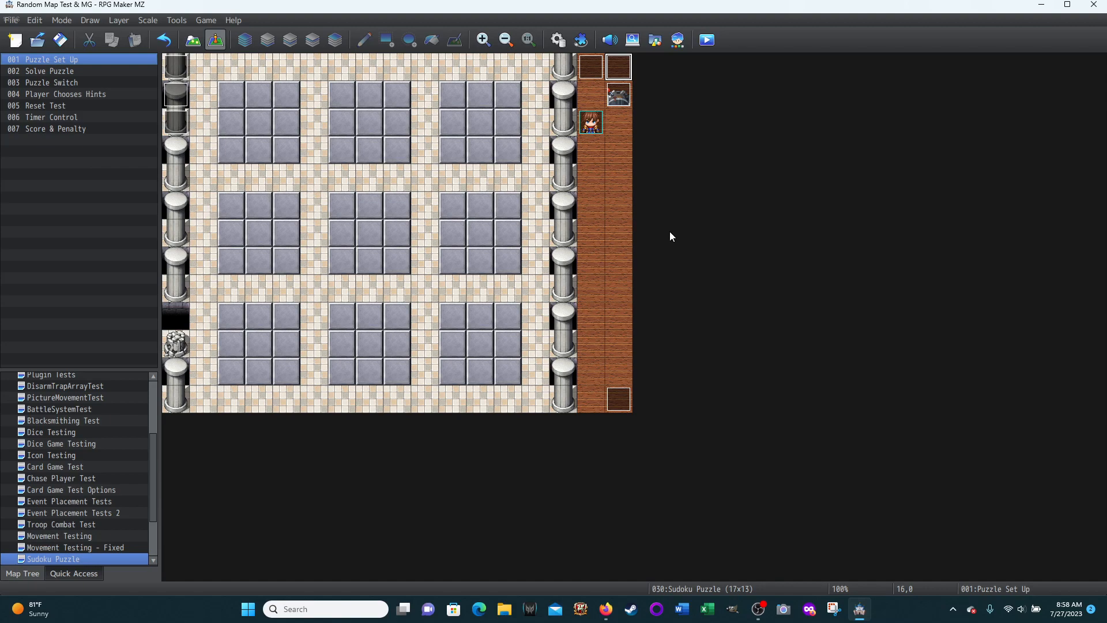
Playtest the project, start a new game, and activate Puzzle One - Easy from the puzzle selection object
left_click(717, 38)
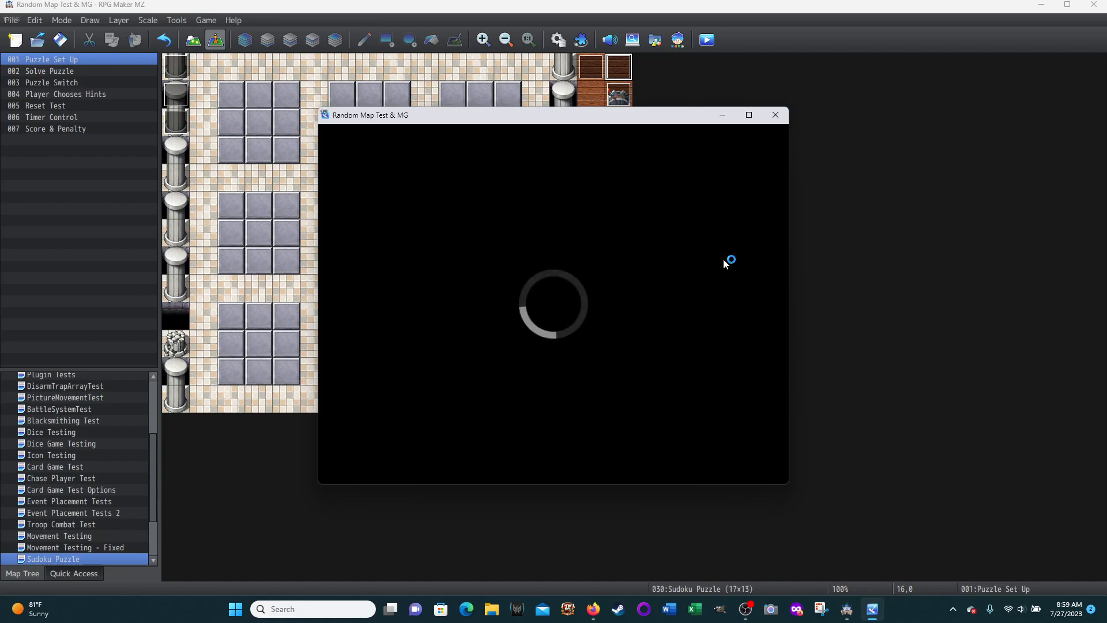
left_click(544, 355)
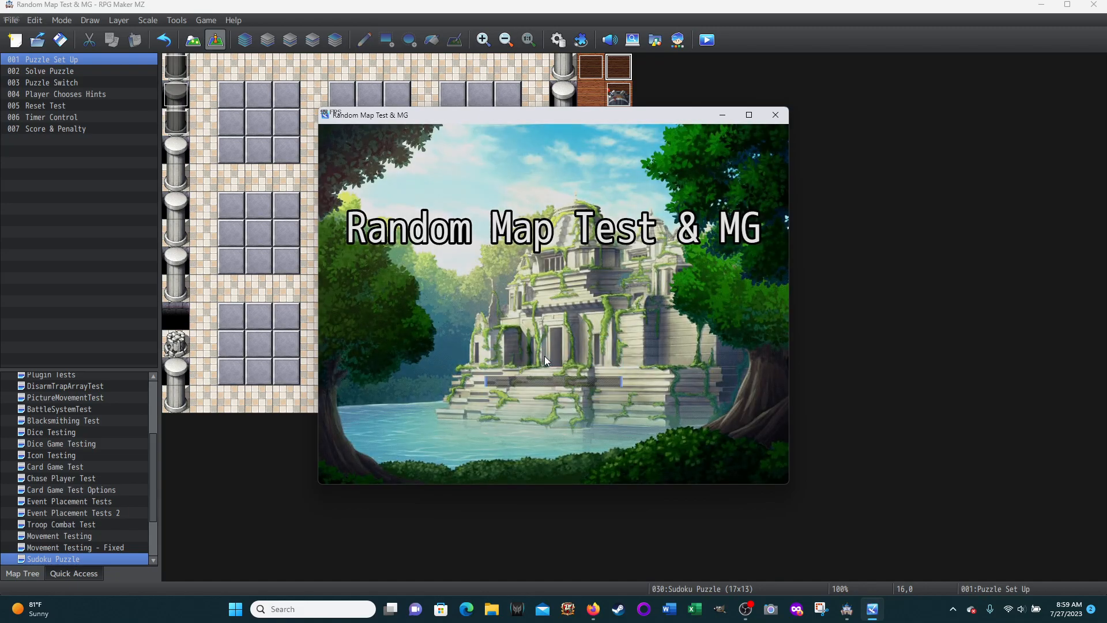
left_click(774, 193)
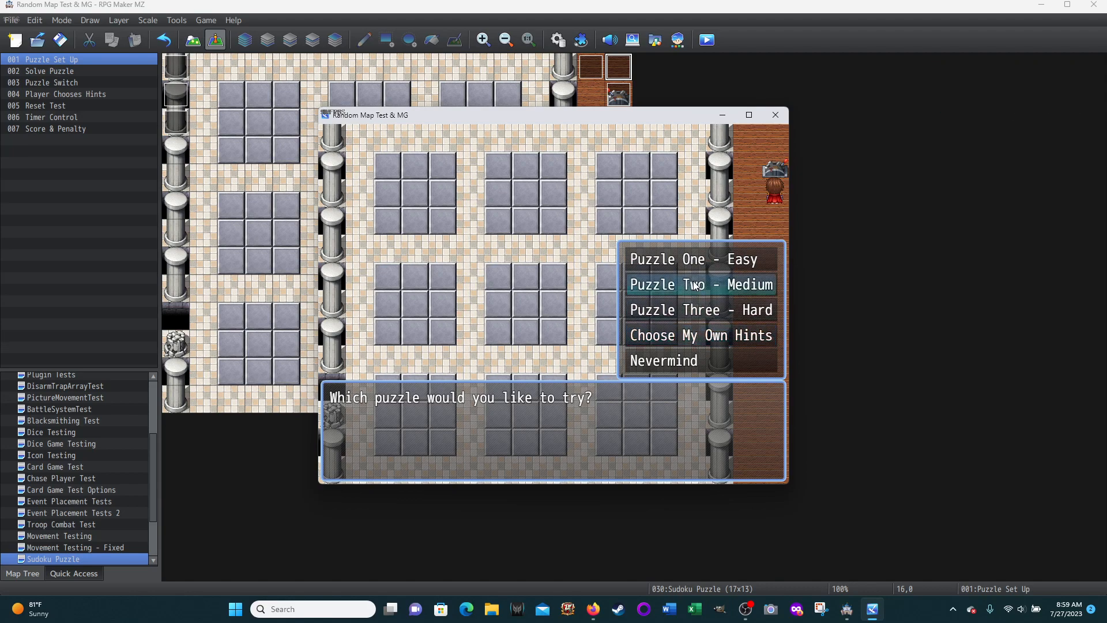
left_click(699, 254)
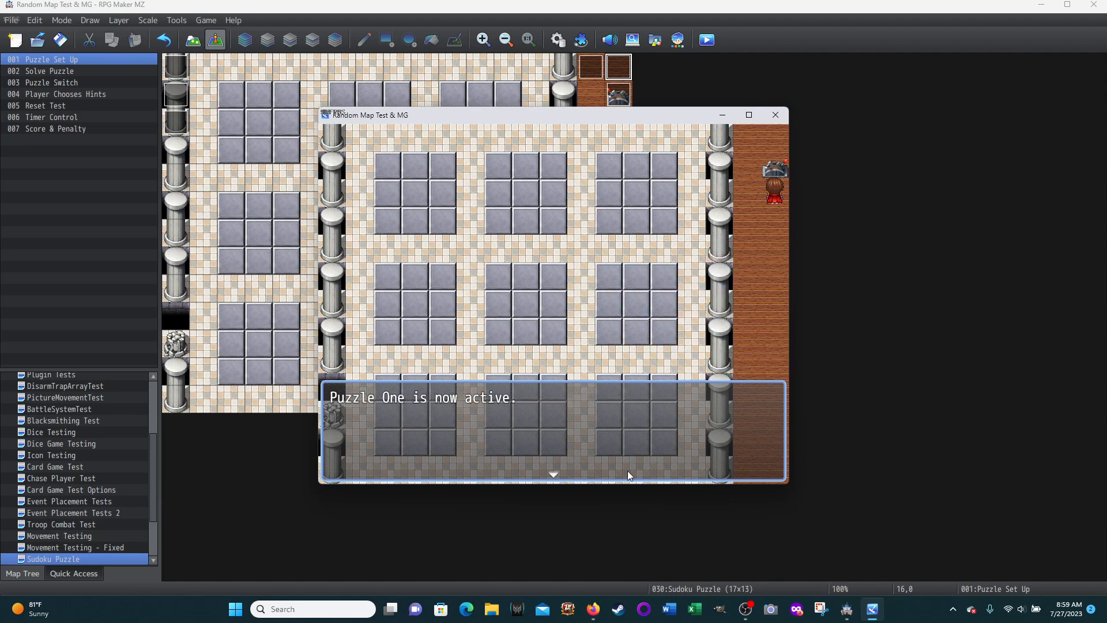
left_click(576, 456)
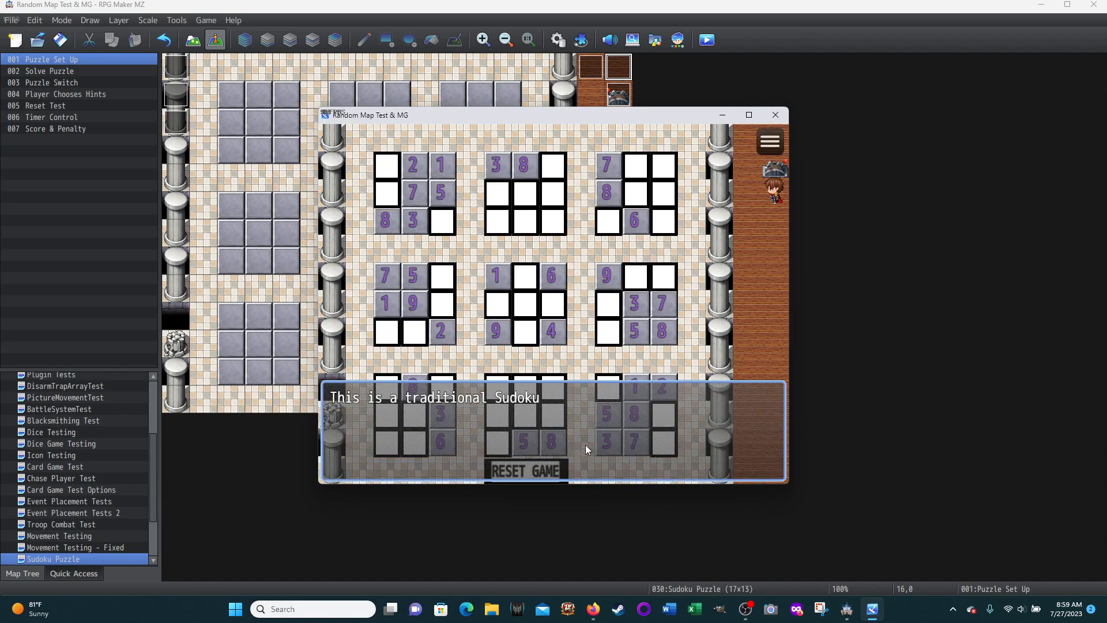
Read through the in-game Sudoku instructions to the end so the puzzle starts
left_click(584, 421)
left_click(584, 421)
left_click(584, 420)
left_click(584, 426)
left_click(585, 425)
left_click(584, 425)
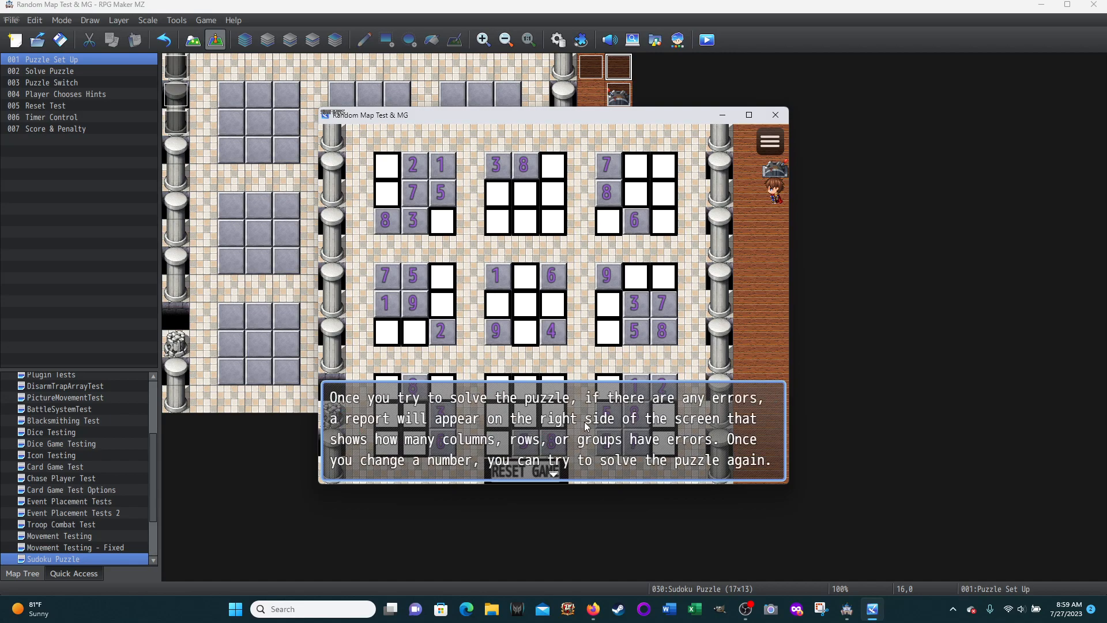
left_click(585, 425)
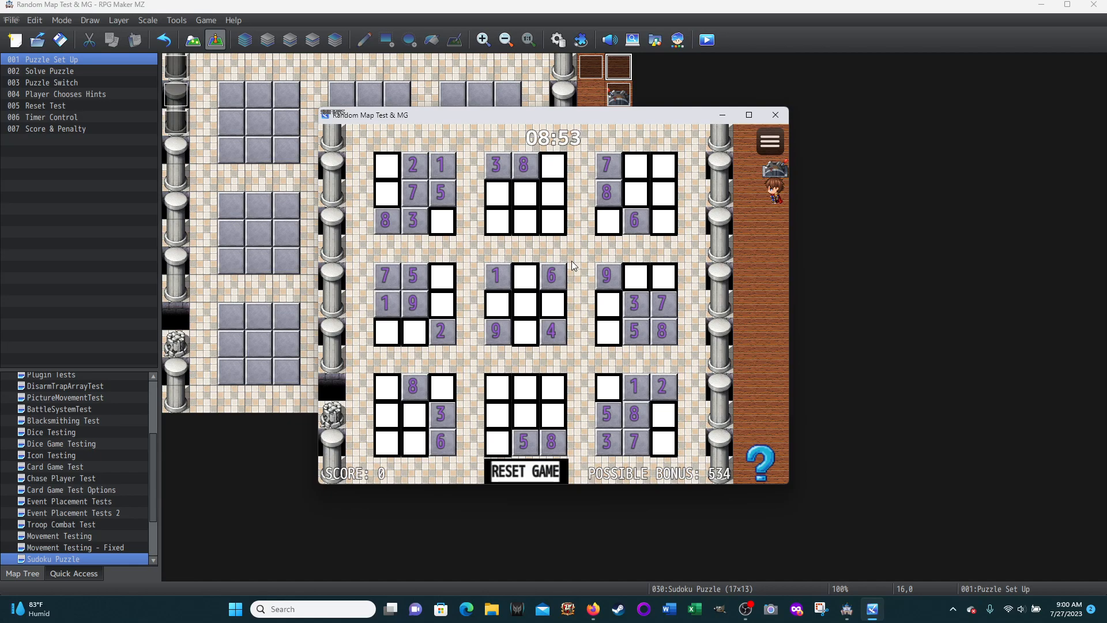
Reset the running Sudoku game and accept the confirmation
left_click(525, 467)
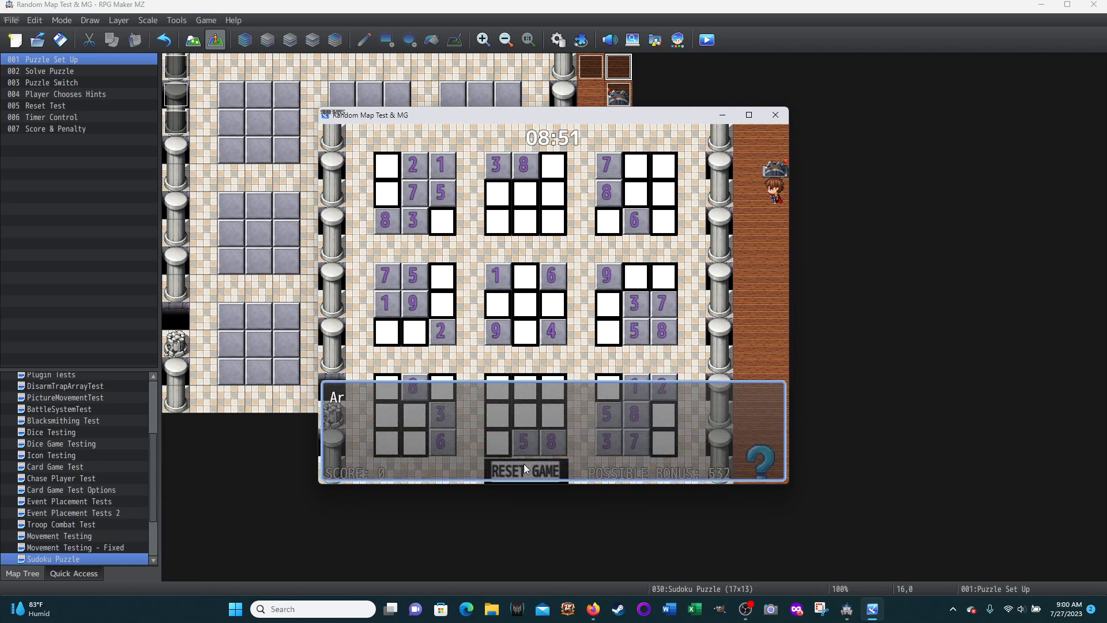
left_click(766, 334)
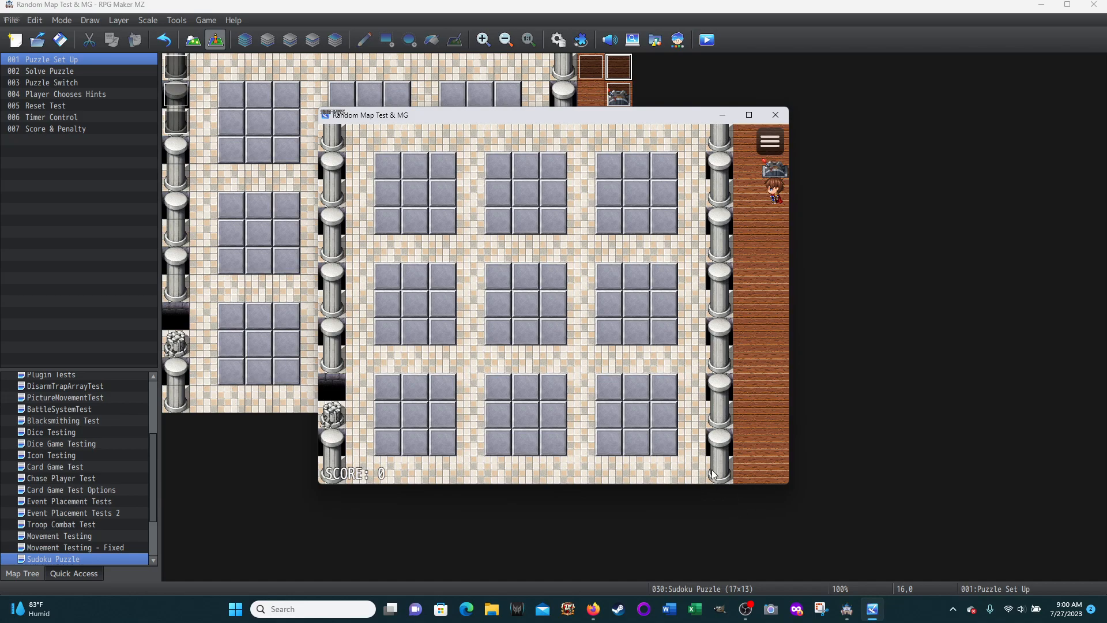
Start a Sudoku with Choose My Own Hints and 14 Hints, select a puzzle solution, and close the playtest after viewing the empty grid
left_click(778, 178)
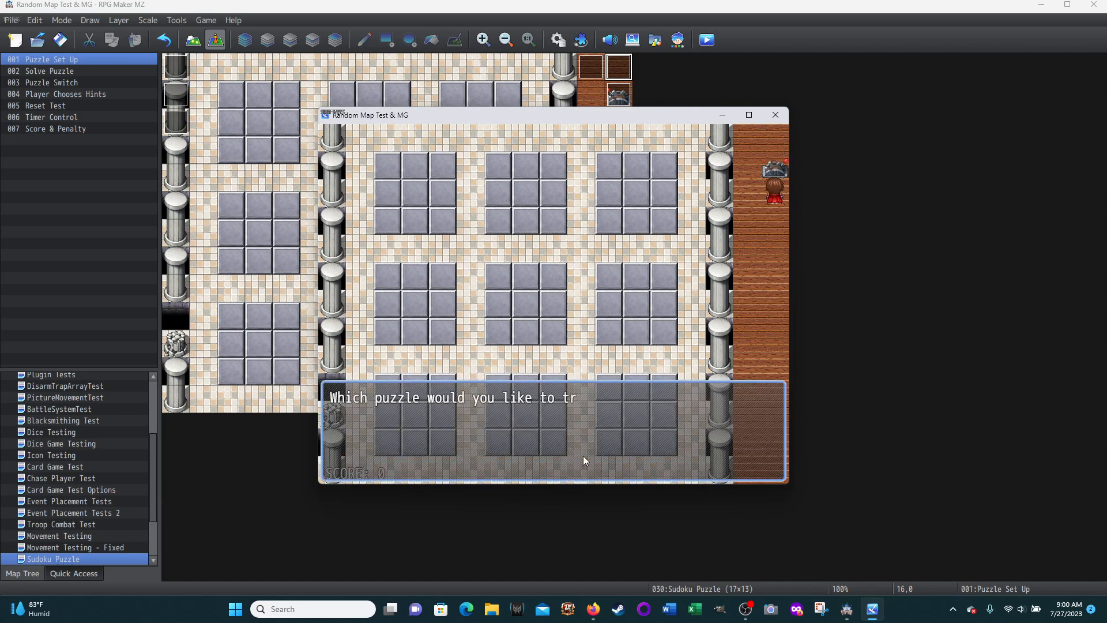
left_click(695, 335)
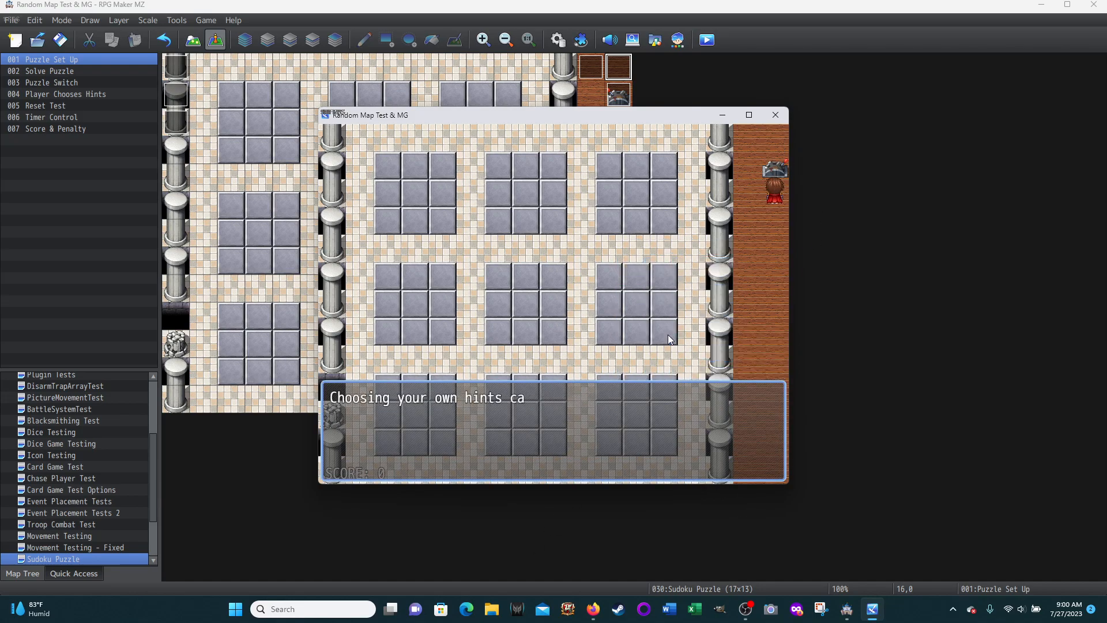
left_click(581, 448)
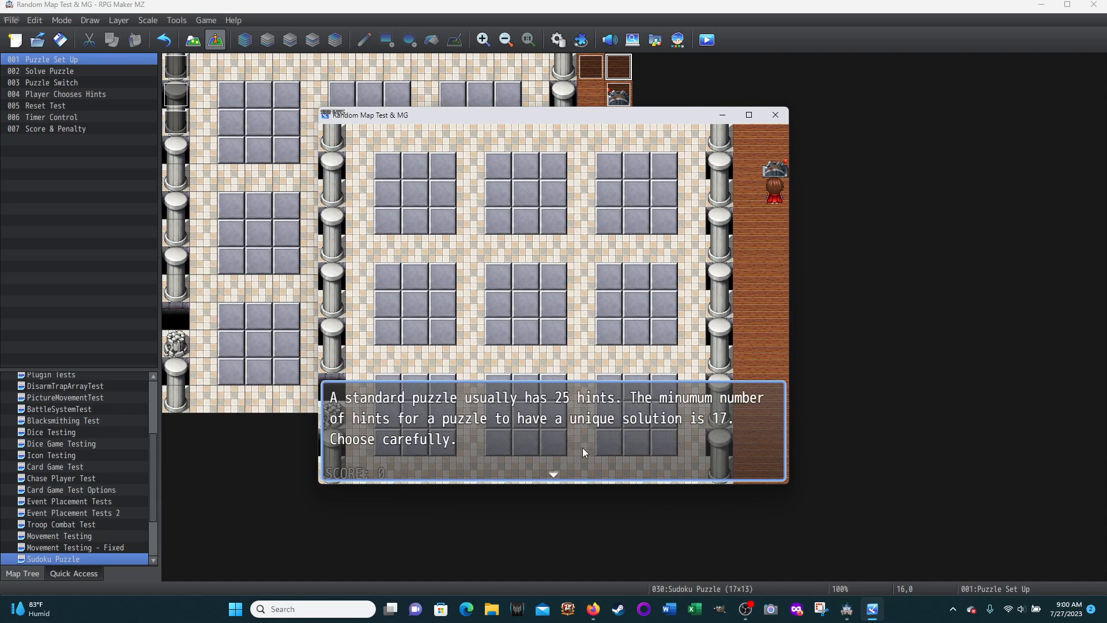
left_click(583, 447)
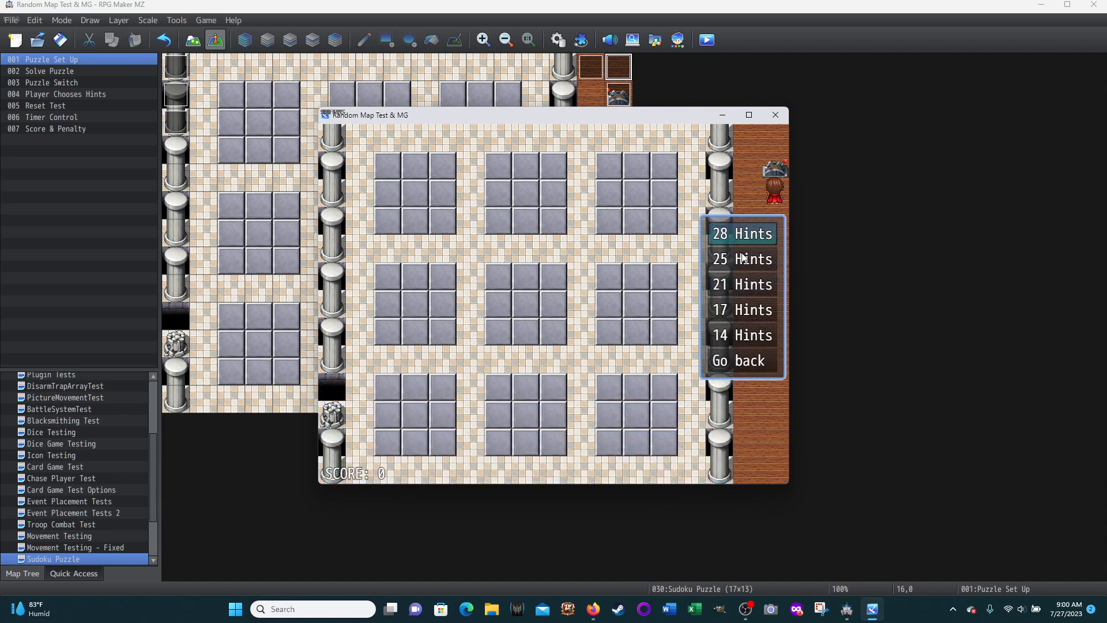
left_click(740, 337)
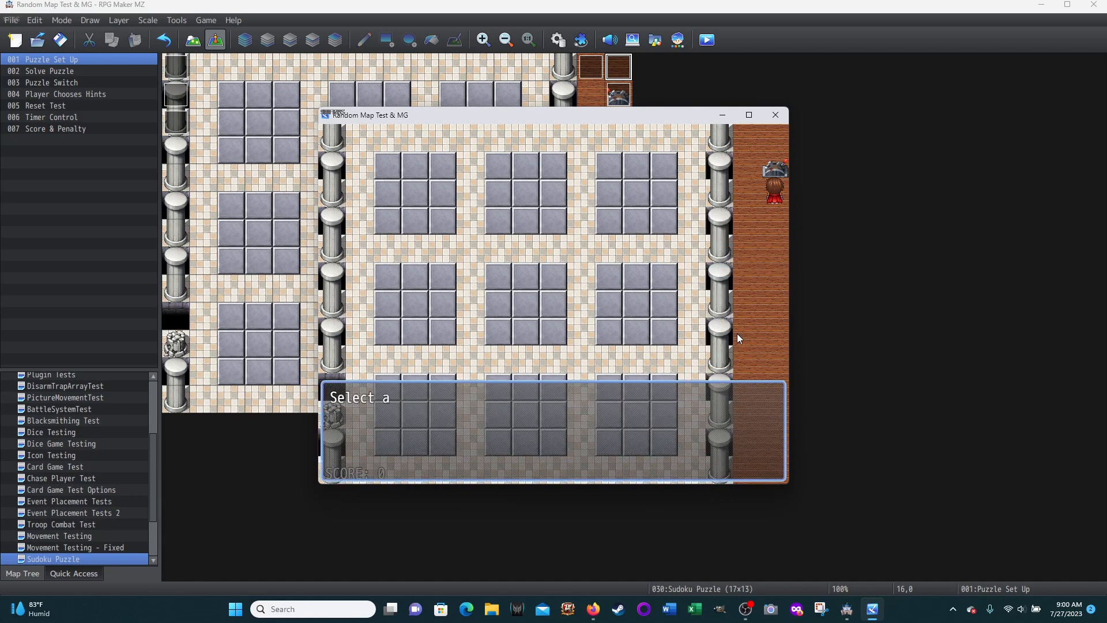
left_click(720, 285)
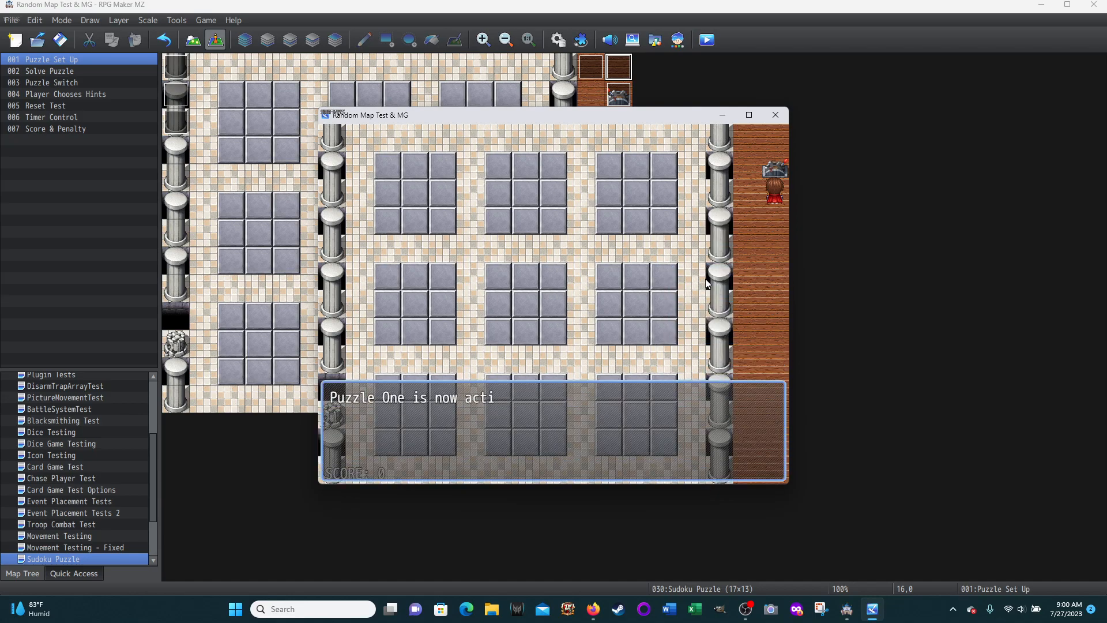
left_click(569, 465)
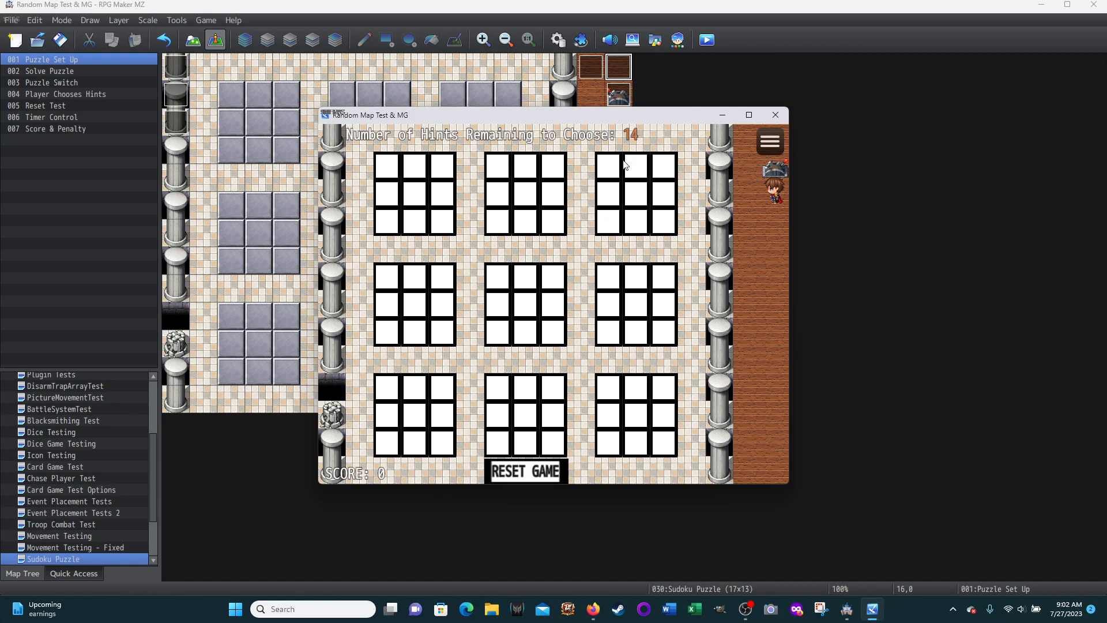
left_click(775, 114)
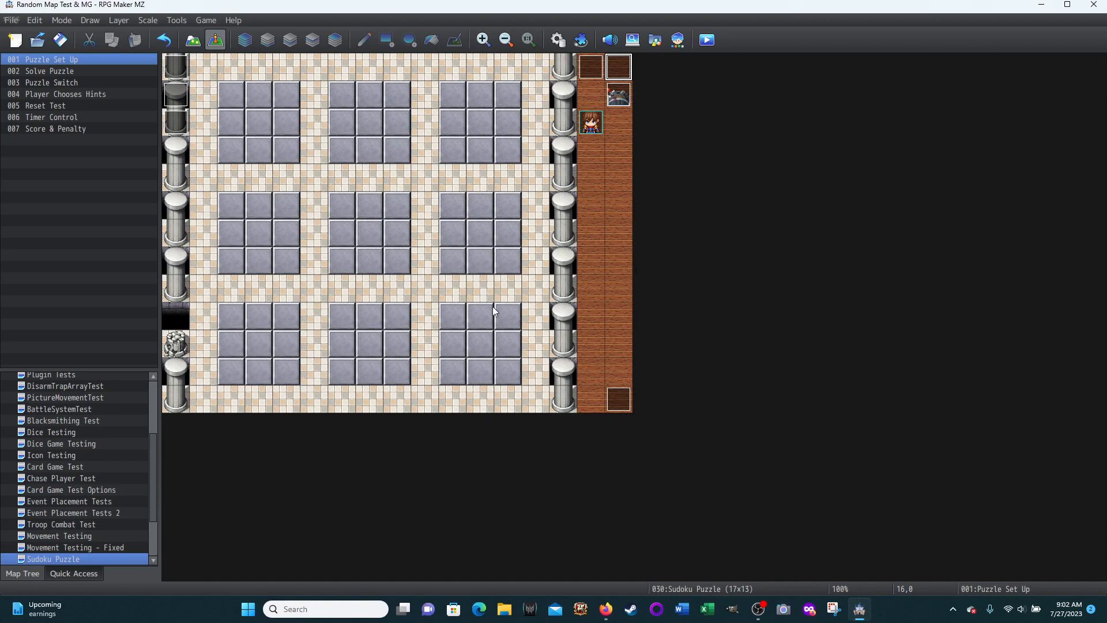
In a new event at map tile 15,5, examine switches 0061–0080 for a Control Switches command, then cancel the event
double_click(589, 197)
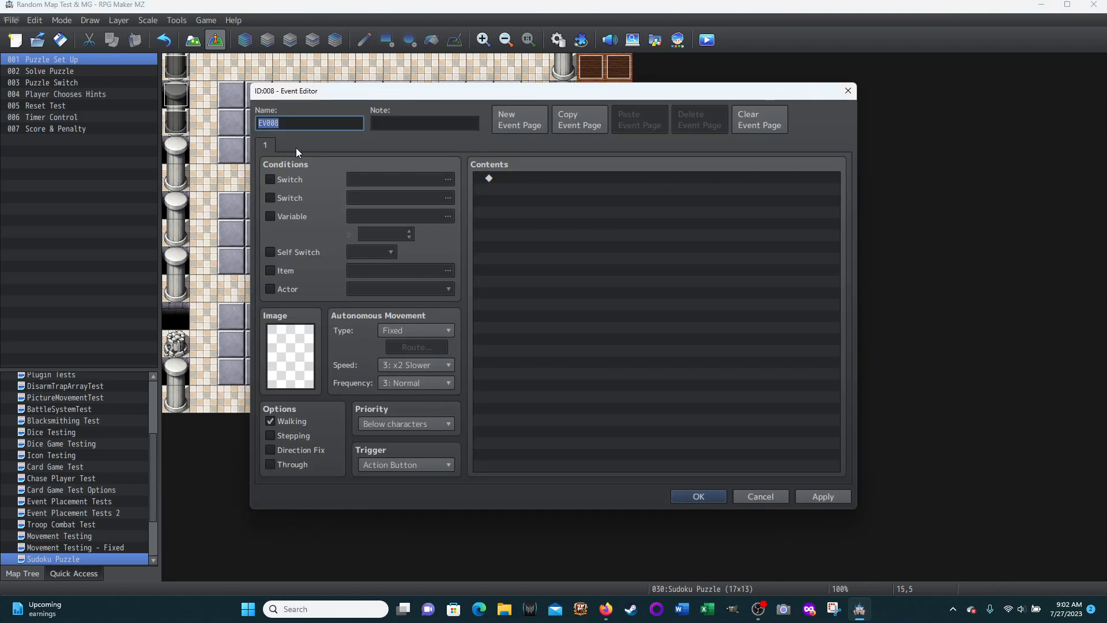
double_click(527, 181)
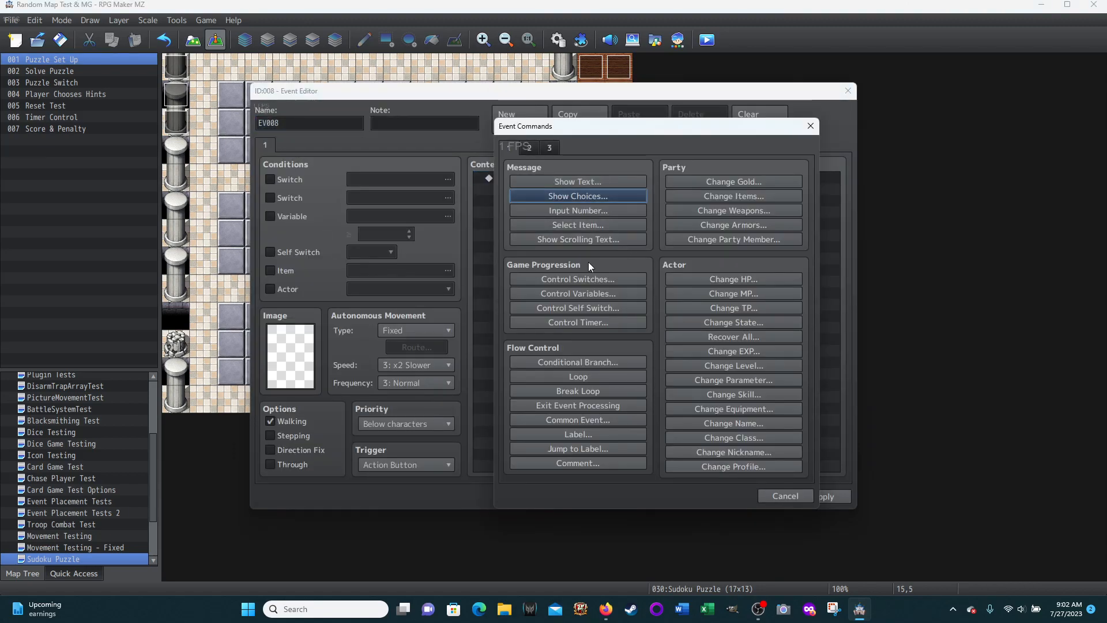
left_click(569, 278)
left_click(736, 292)
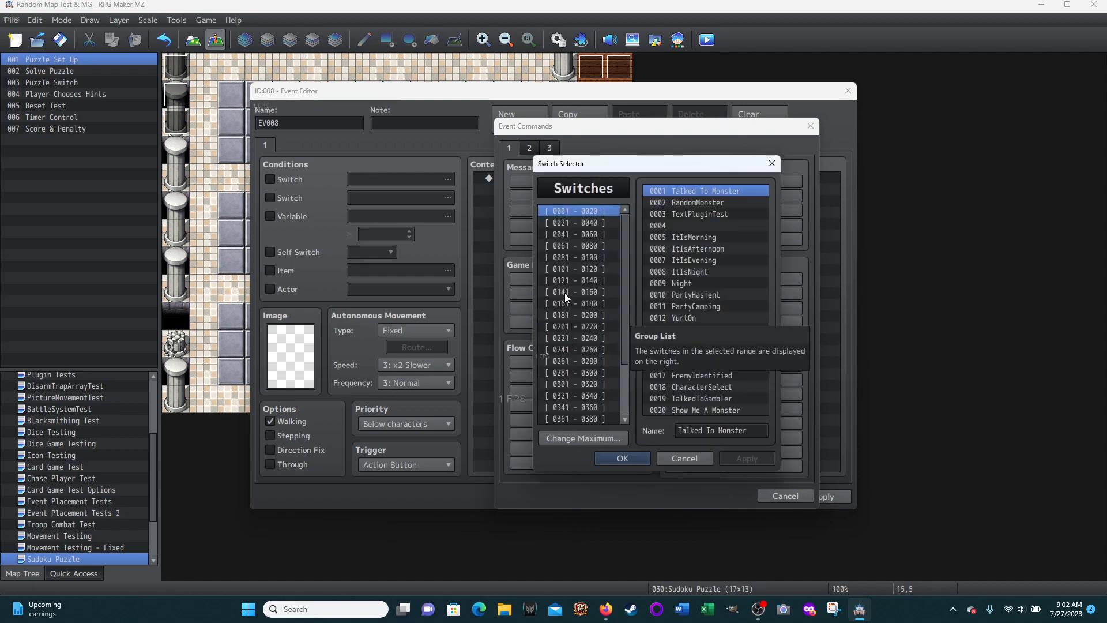
left_click(562, 246)
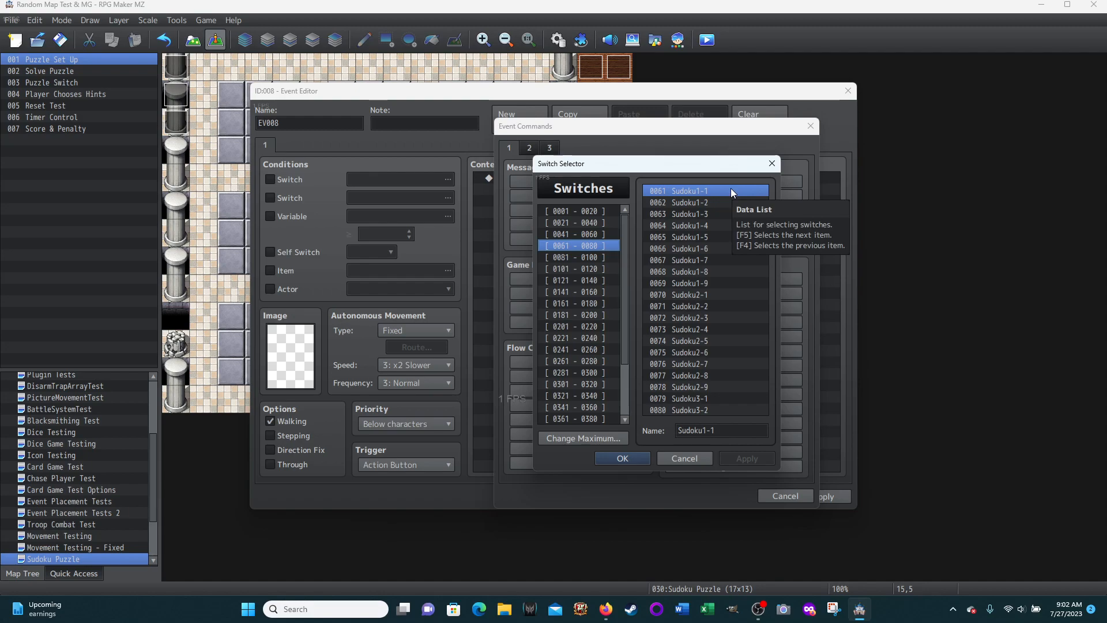
left_click(685, 458)
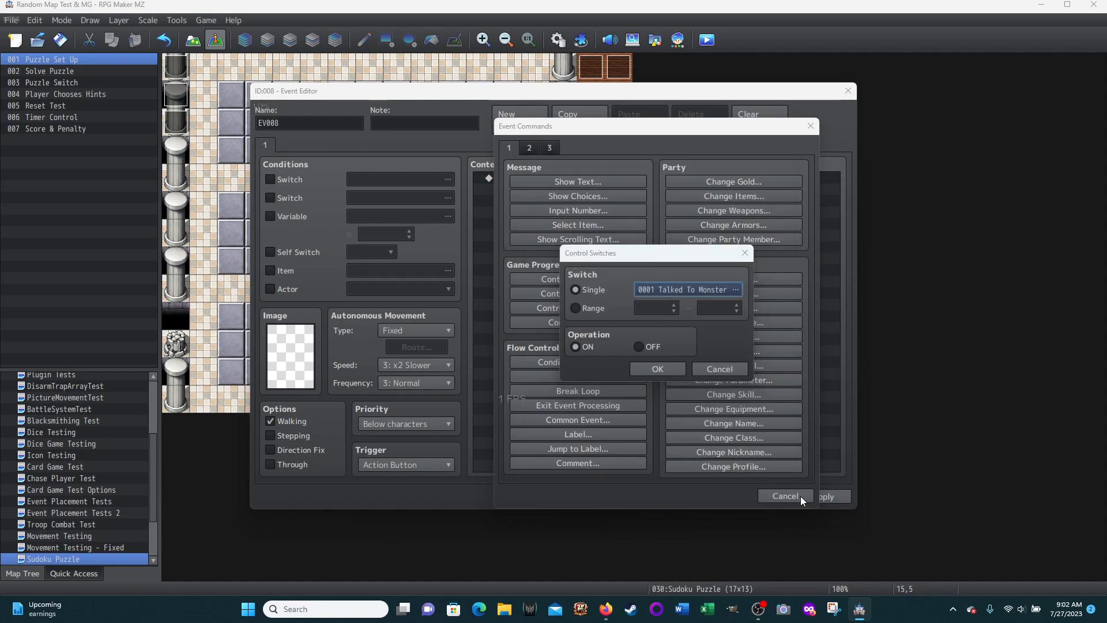
left_click(724, 372)
left_click(778, 495)
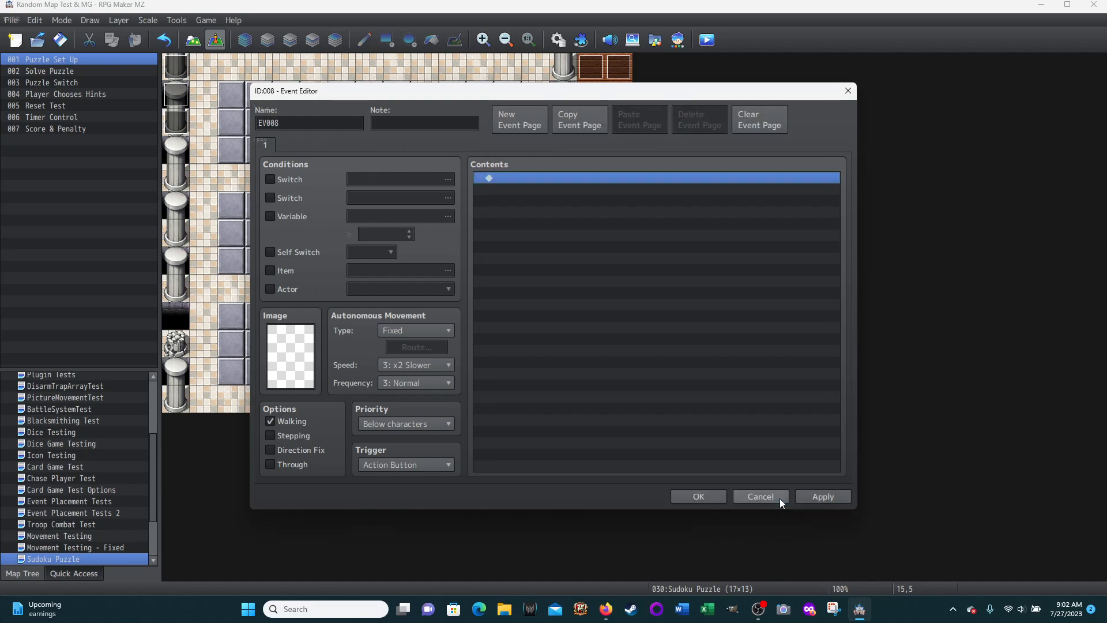
left_click(772, 497)
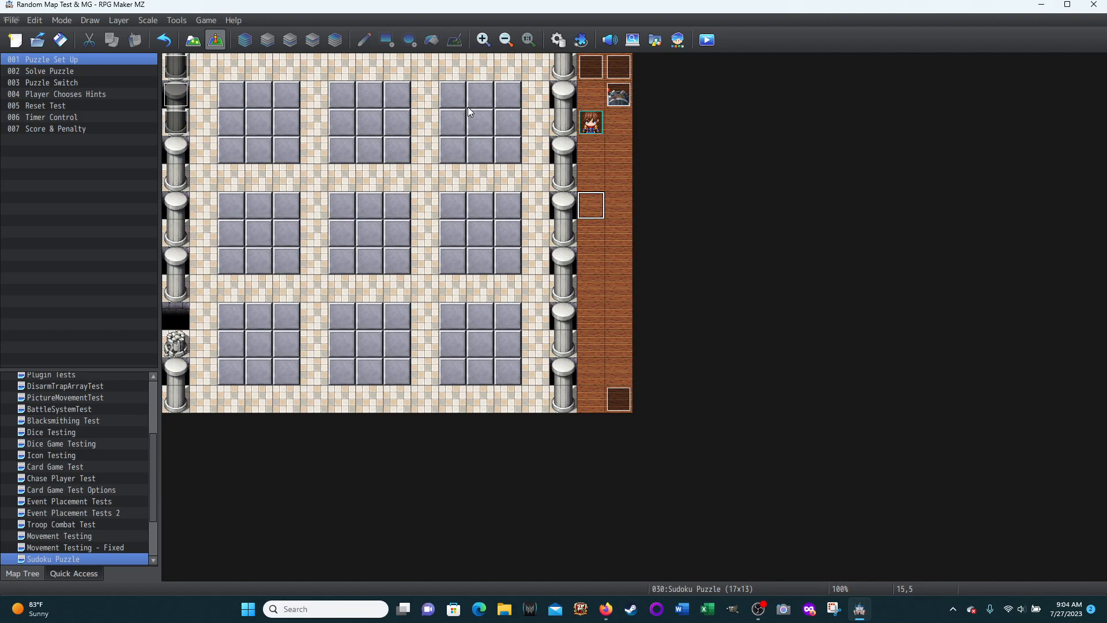
In a new event at tile 15,5, review the Sudoku number, column and row switches from 0061 through 0160 for Control Switches
double_click(592, 208)
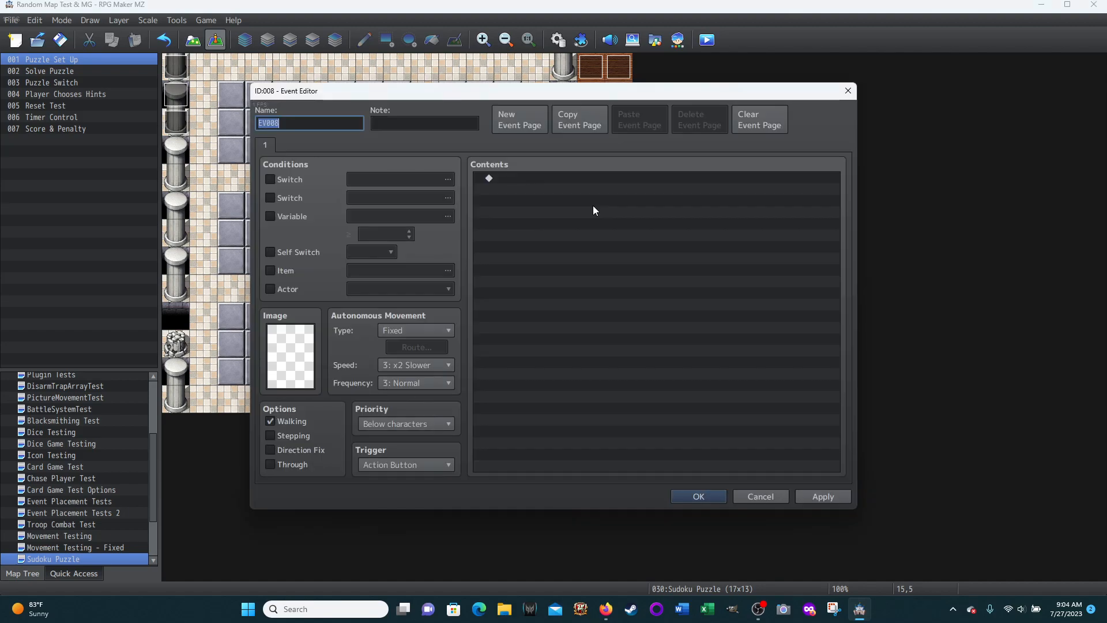
double_click(521, 181)
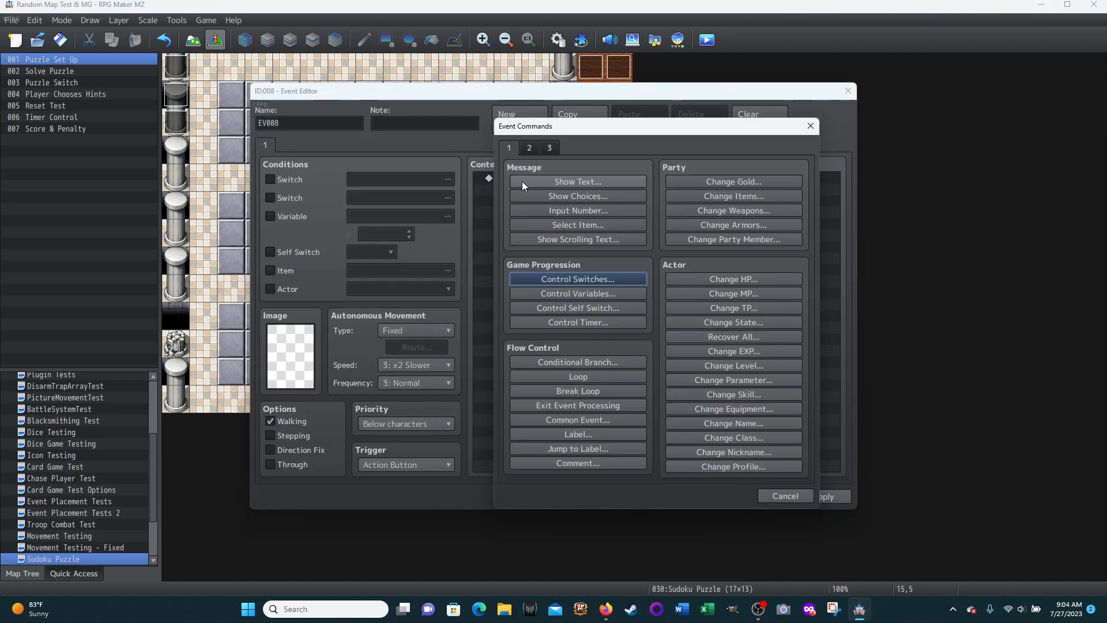
left_click(567, 279)
left_click(734, 290)
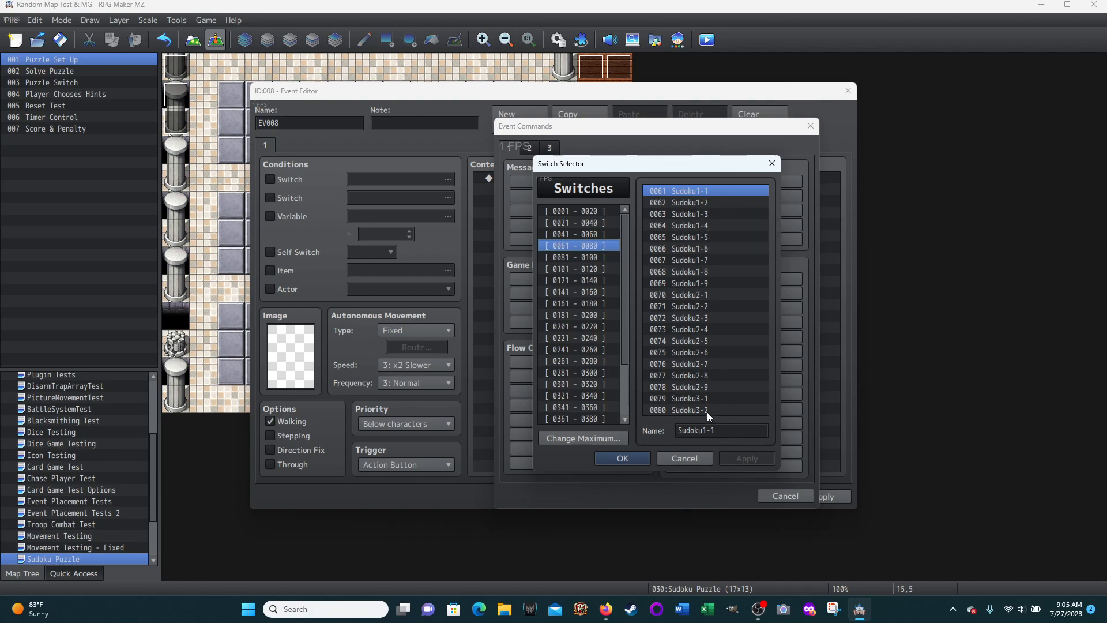
left_click(571, 255)
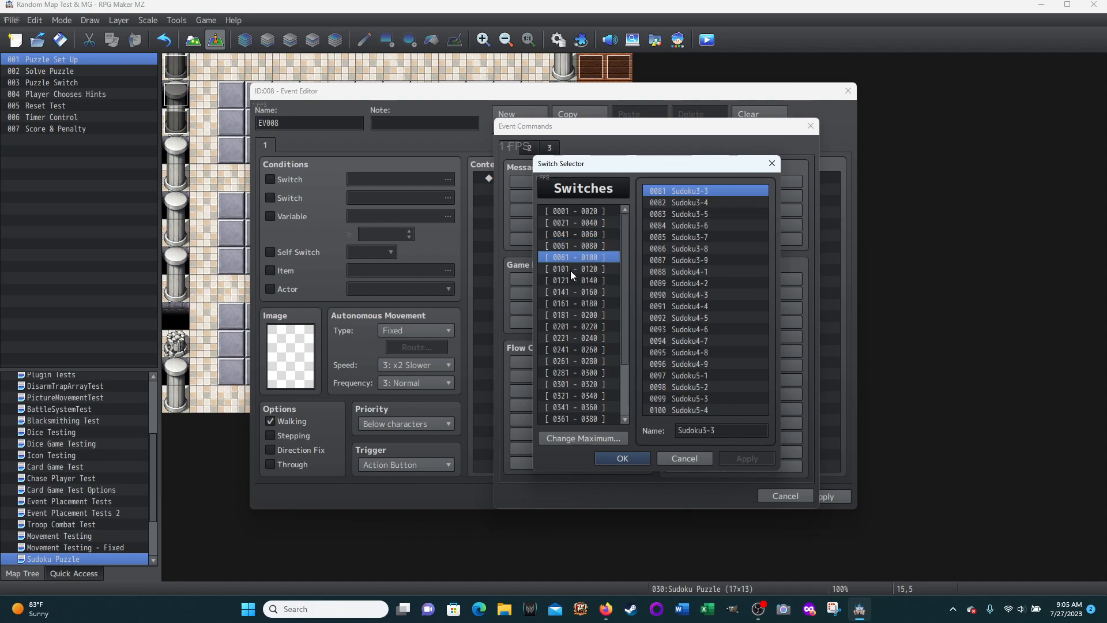
left_click(570, 269)
left_click(569, 280)
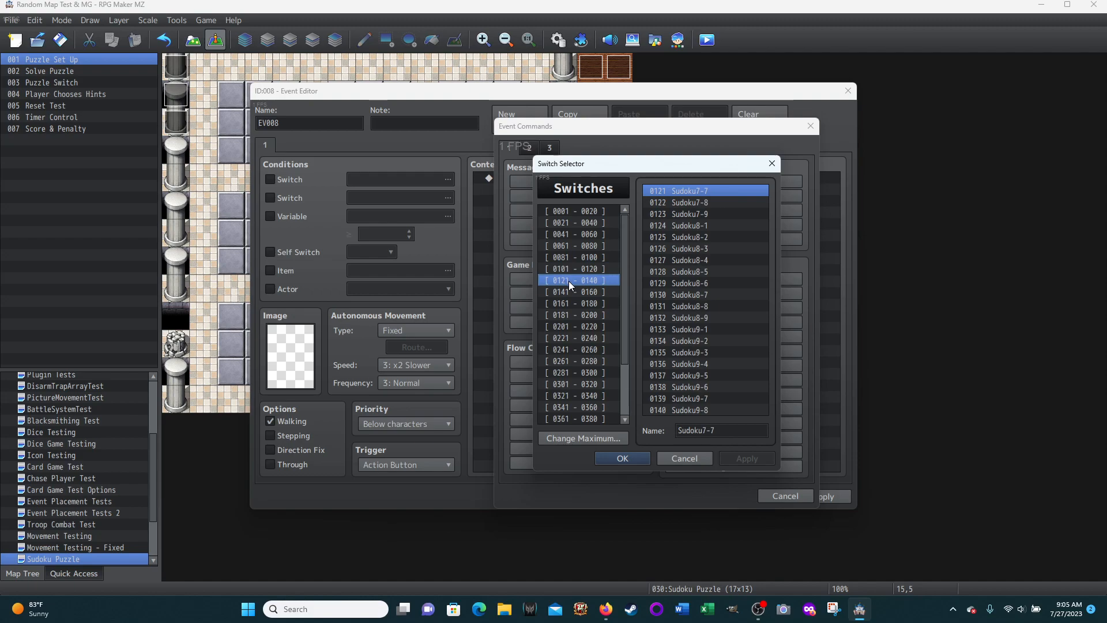
left_click(566, 291)
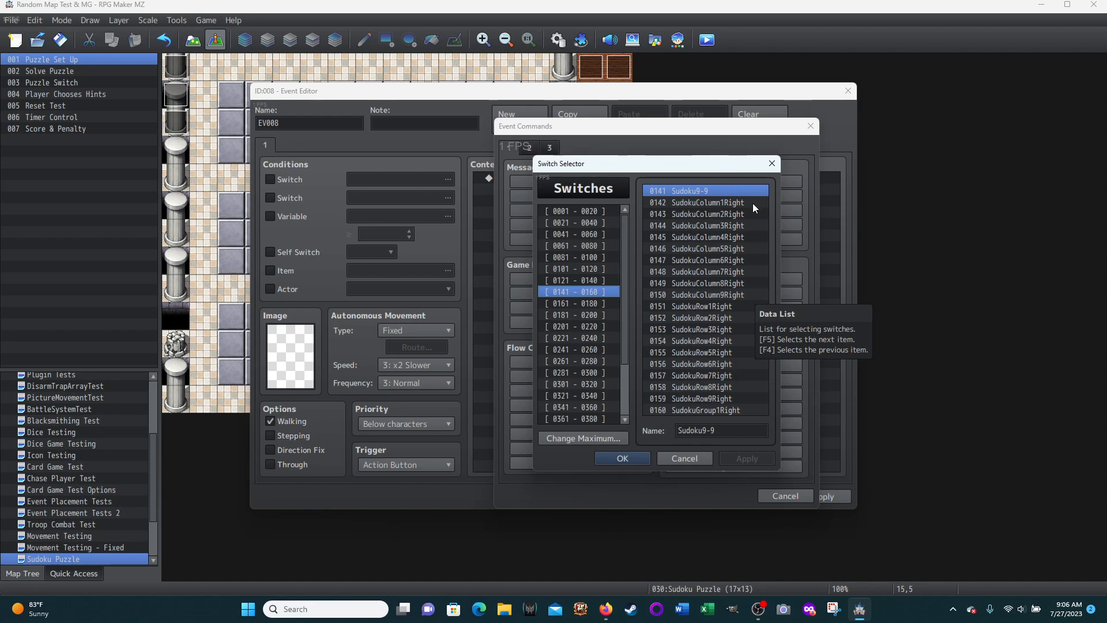
Review the group, puzzle and hint switches from 0161 through 0260, then cancel the Control Switches command
left_click(574, 303)
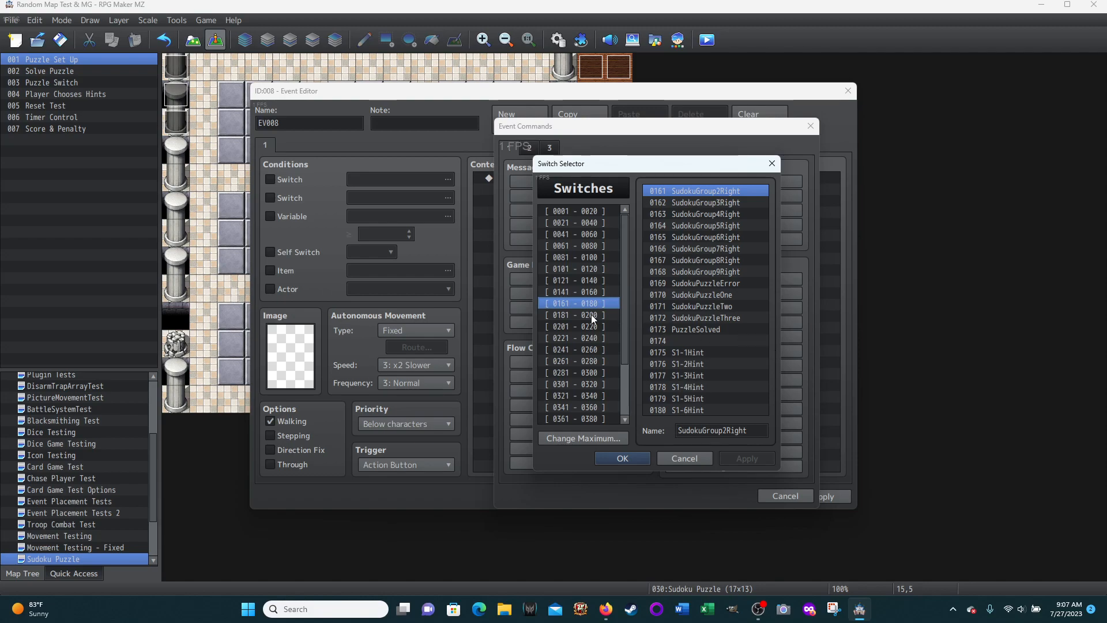
left_click(563, 316)
left_click(560, 328)
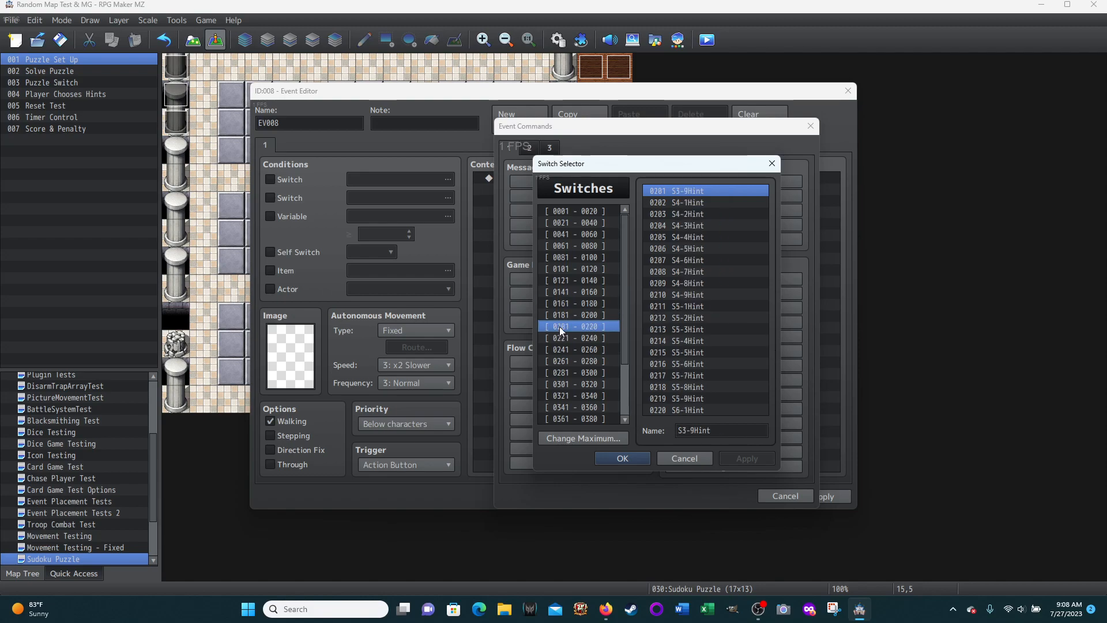
left_click(568, 338)
left_click(566, 350)
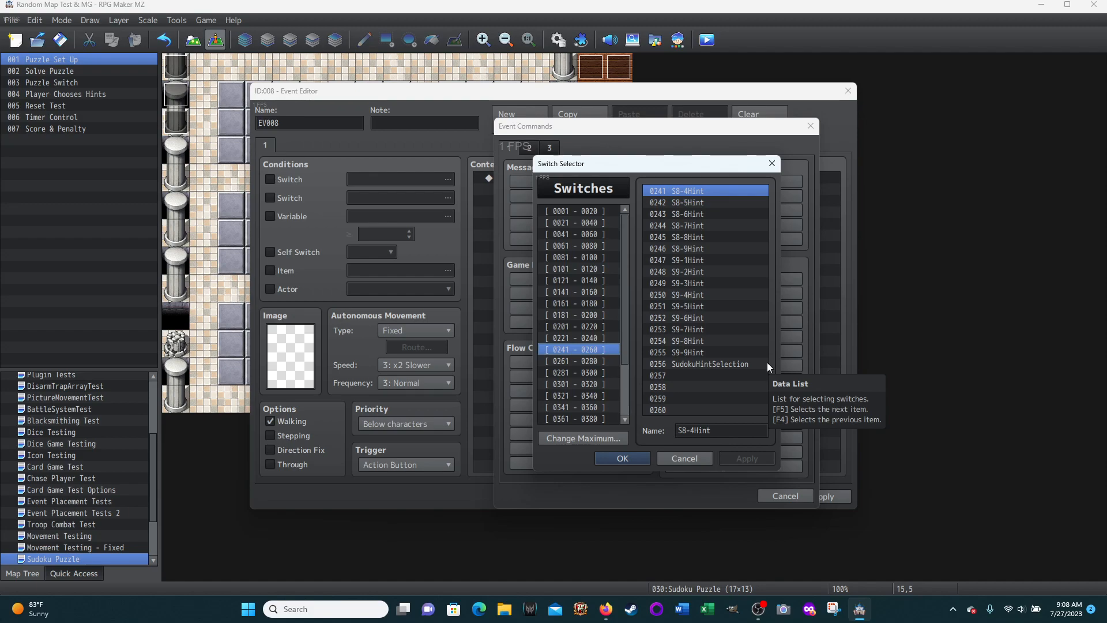
left_click(684, 457)
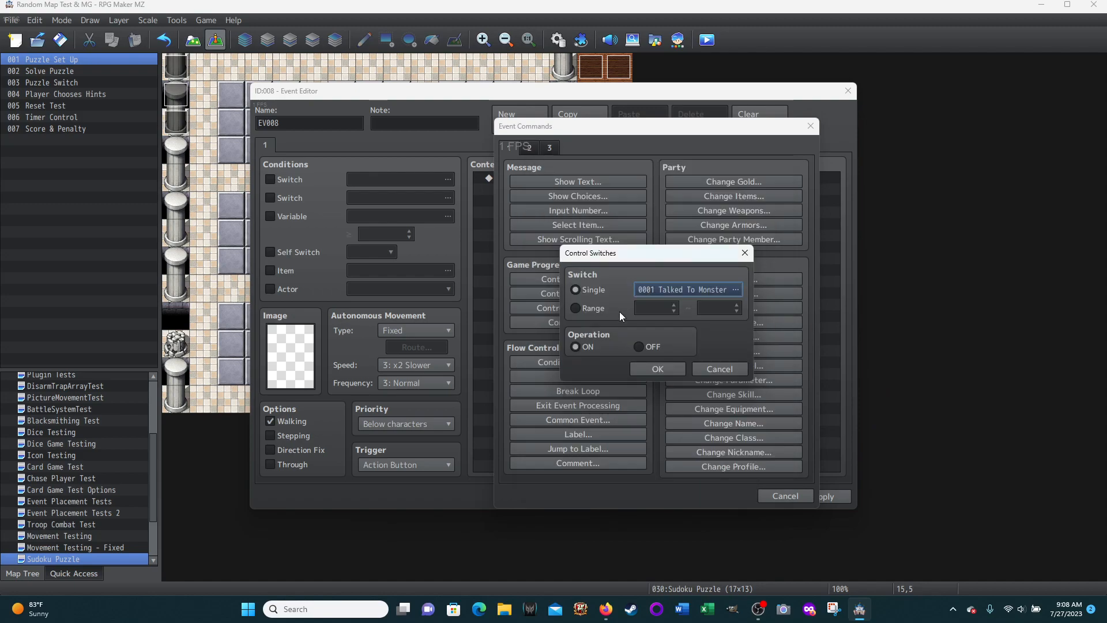
left_click(720, 369)
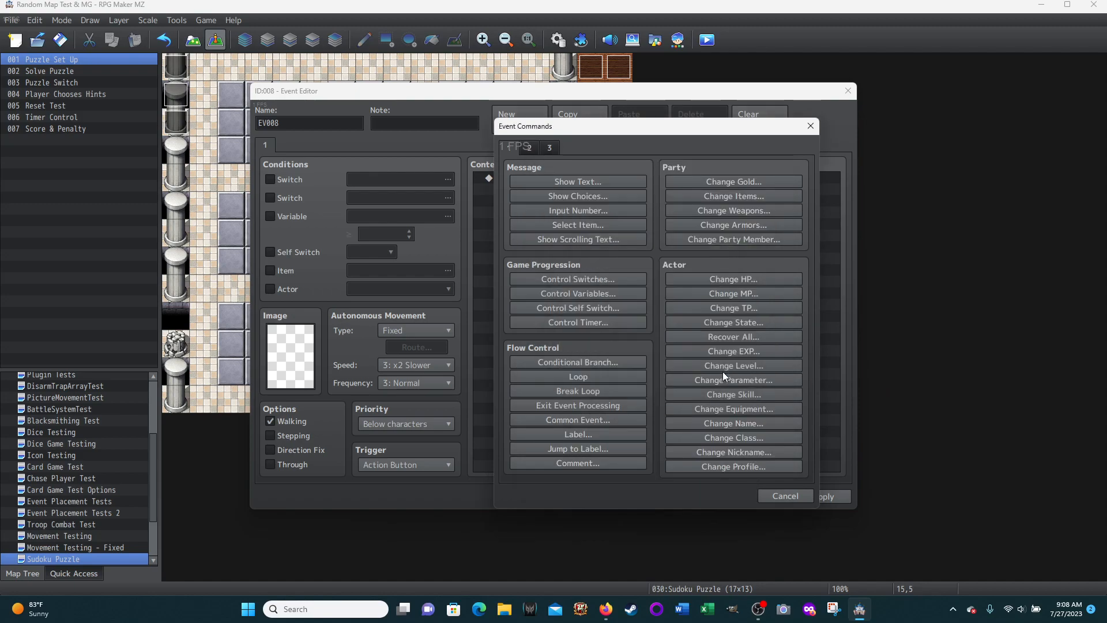
For a Control Variables command in the new event, review the Sudoku cell, column and row variables from 0601 through 0700
left_click(577, 294)
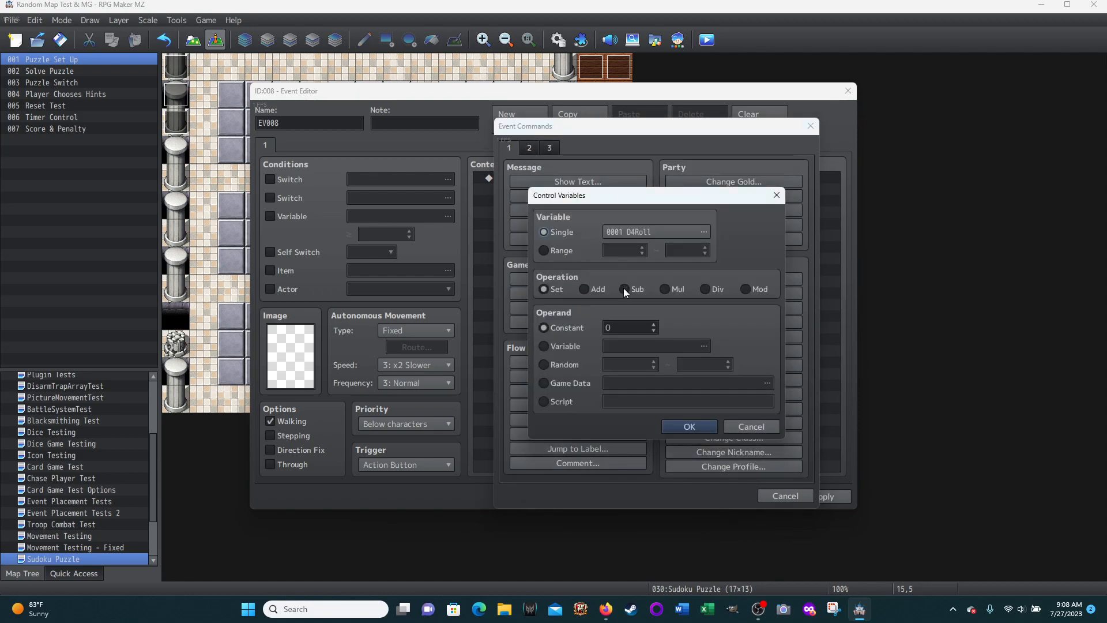
left_click(702, 232)
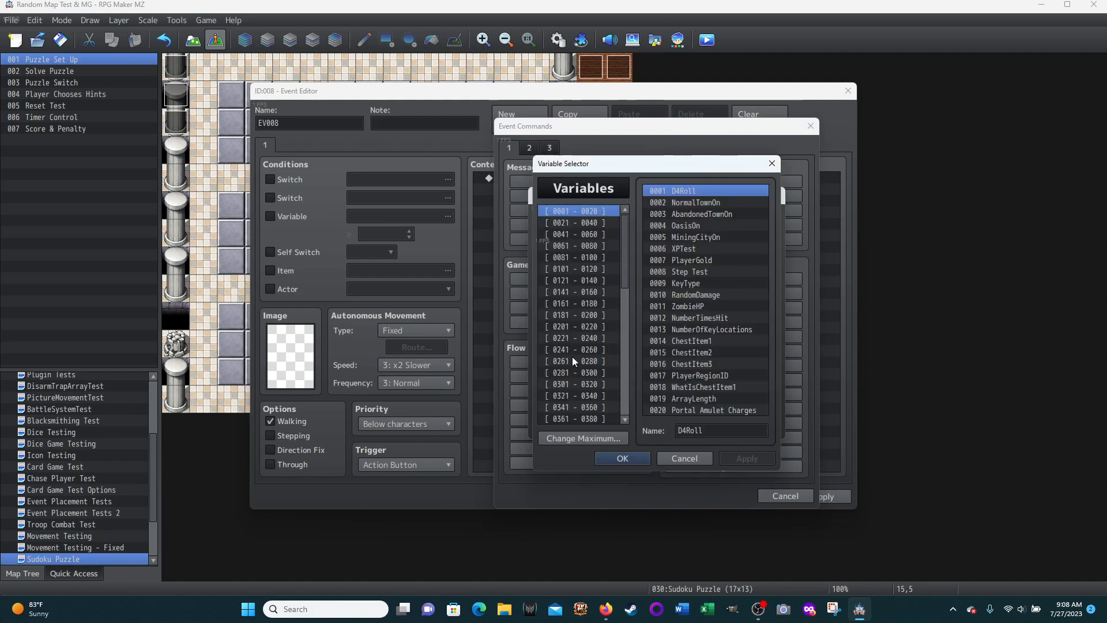
scroll(573, 361, "down", 3)
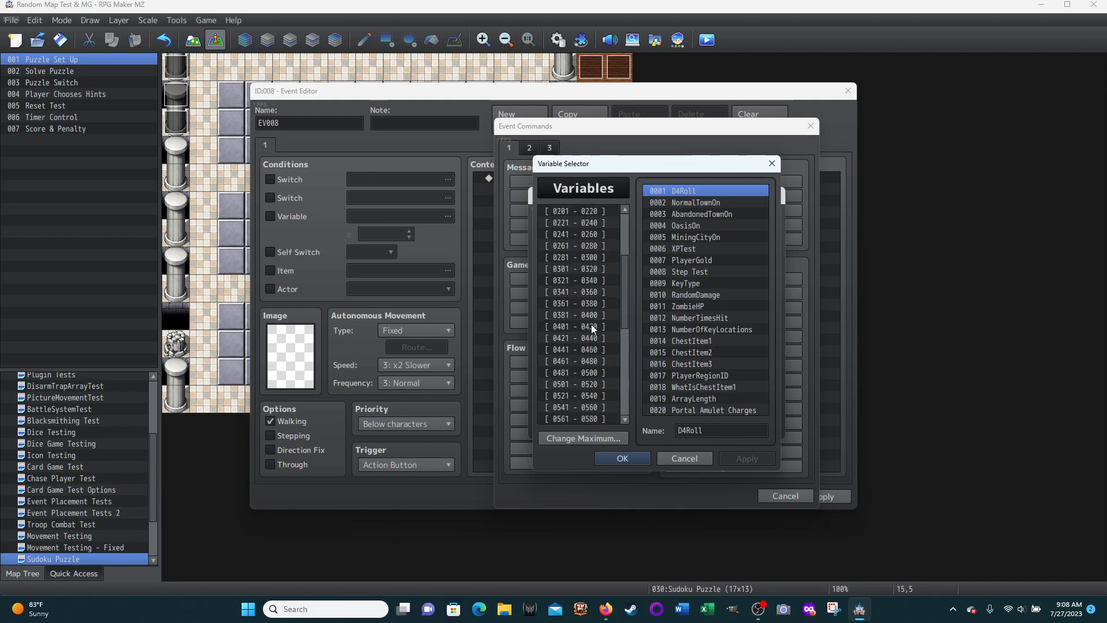
scroll(578, 361, "down", 1)
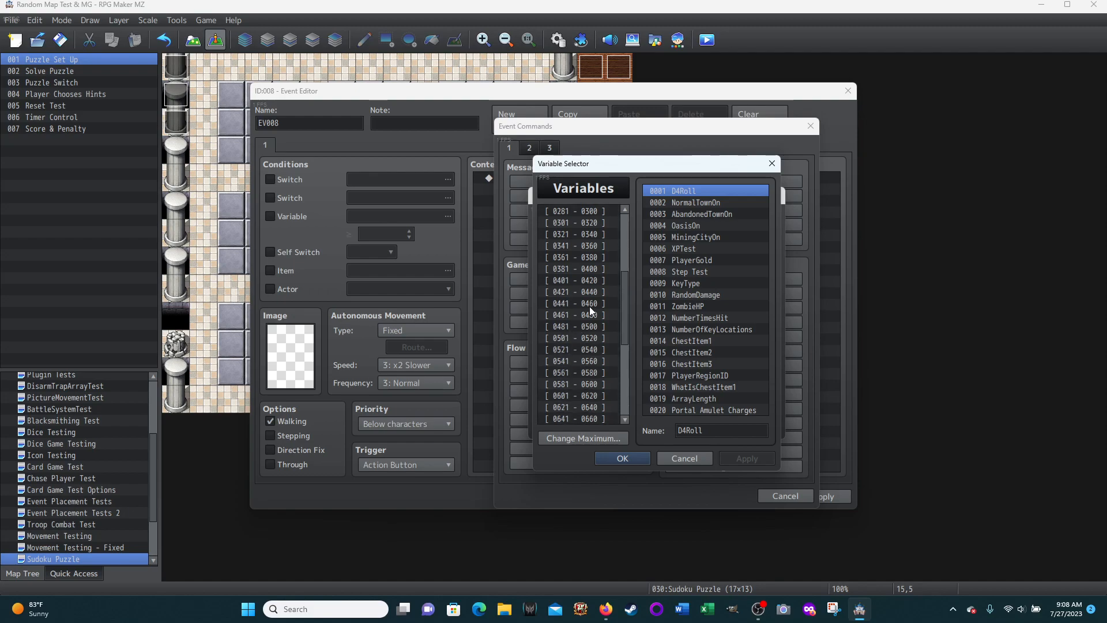
scroll(559, 364, "down", 1)
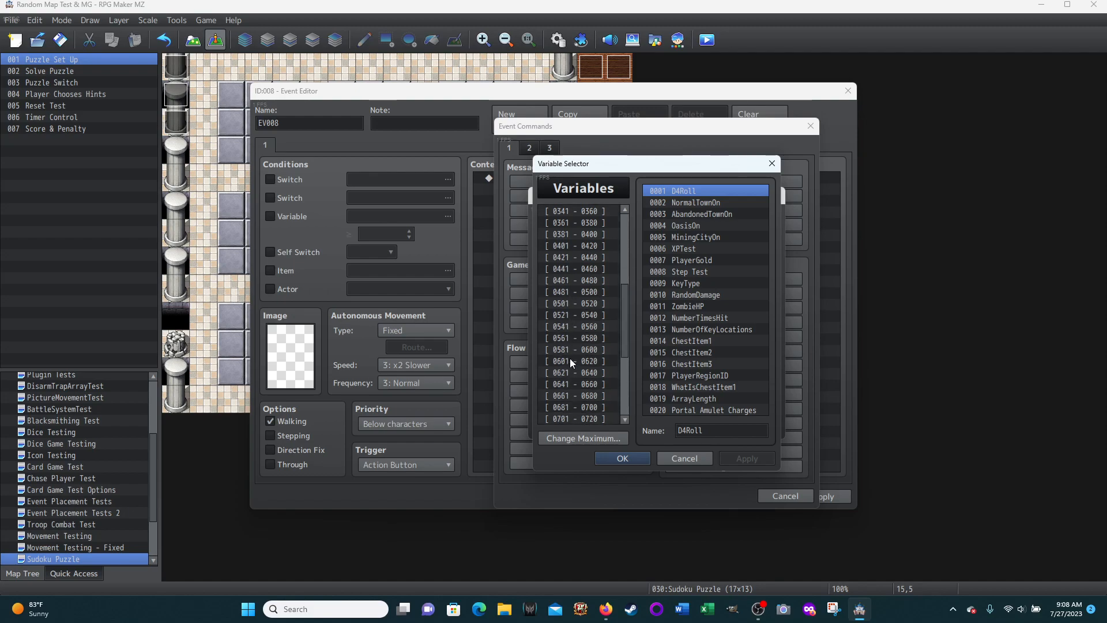
left_click(570, 359)
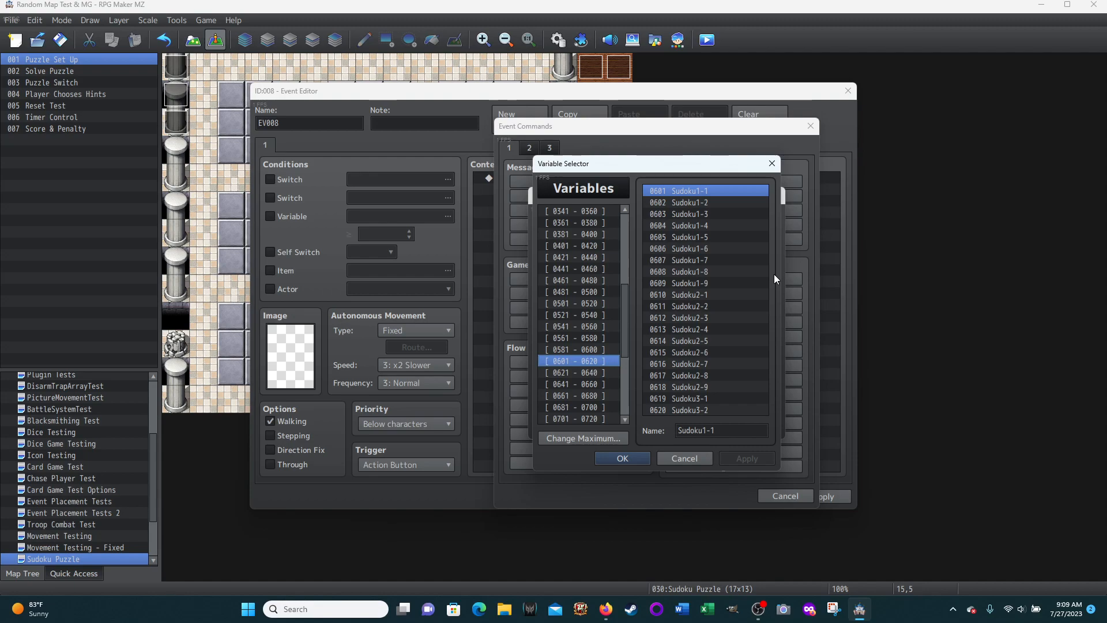
left_click(579, 371)
left_click(567, 384)
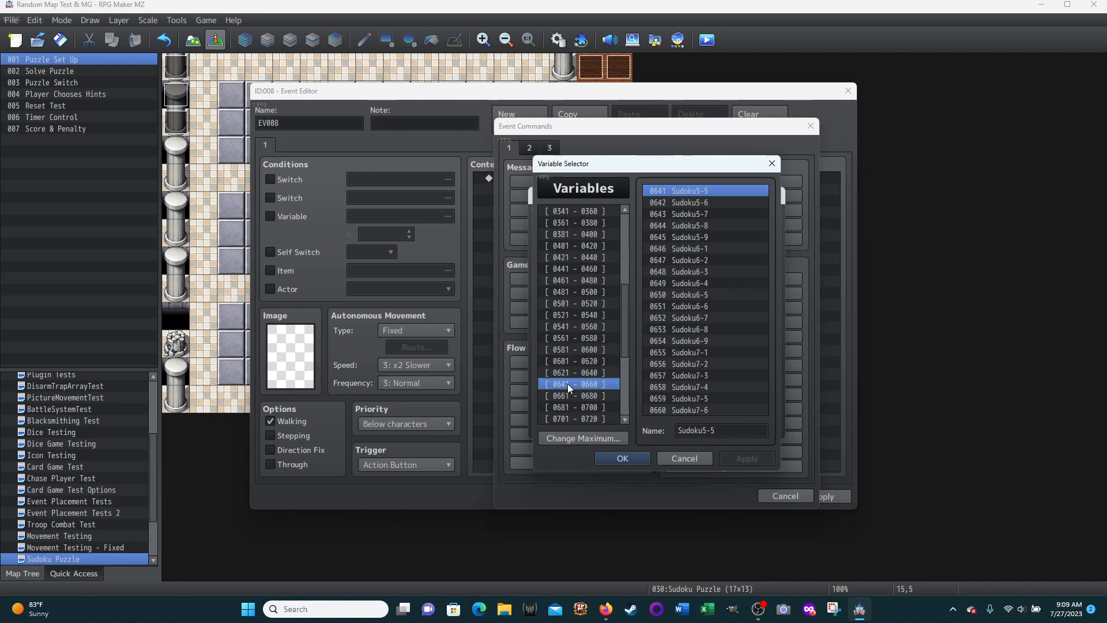
left_click(561, 396)
left_click(571, 407)
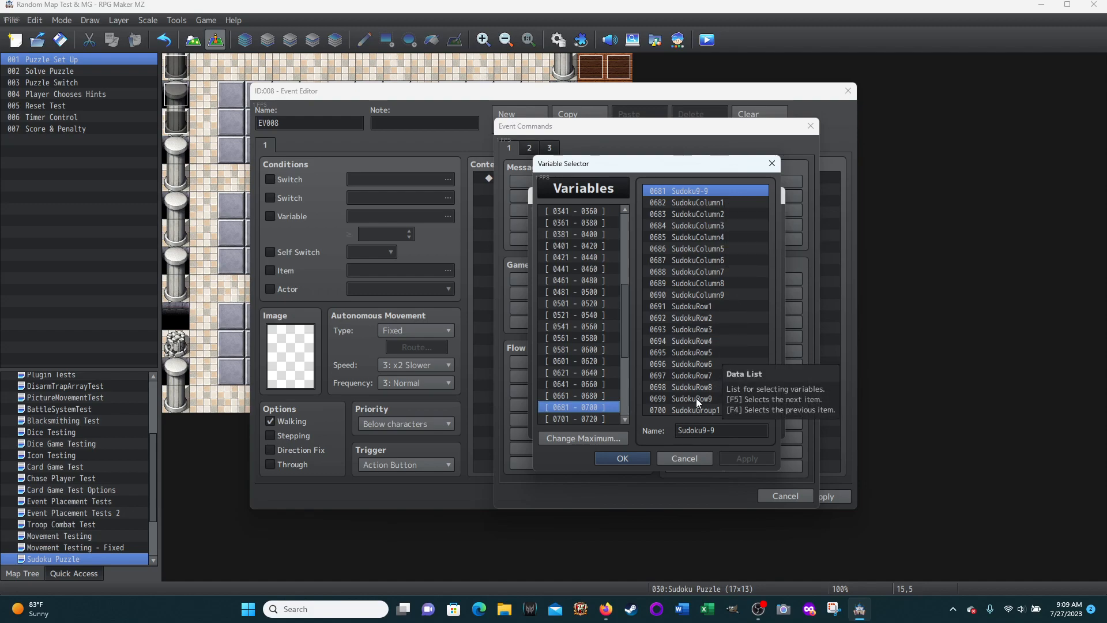
Review the remaining Sudoku variables from 0701 through 0740, check variables 0021–0040, then cancel the command and the new event
left_click(566, 419)
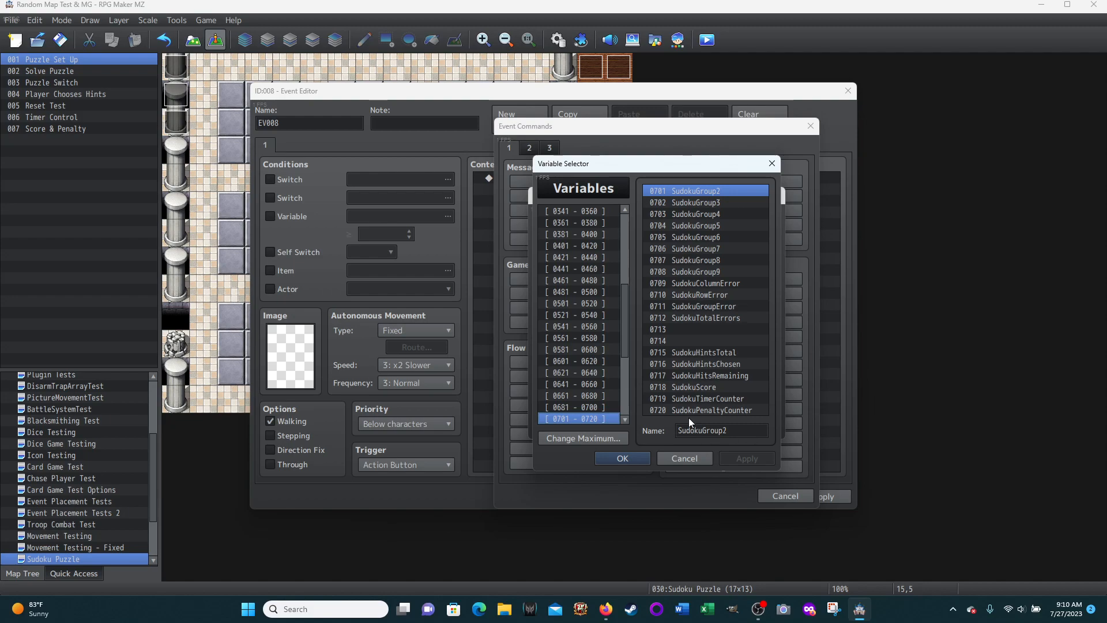
scroll(621, 354, "down", 1)
left_click(567, 405)
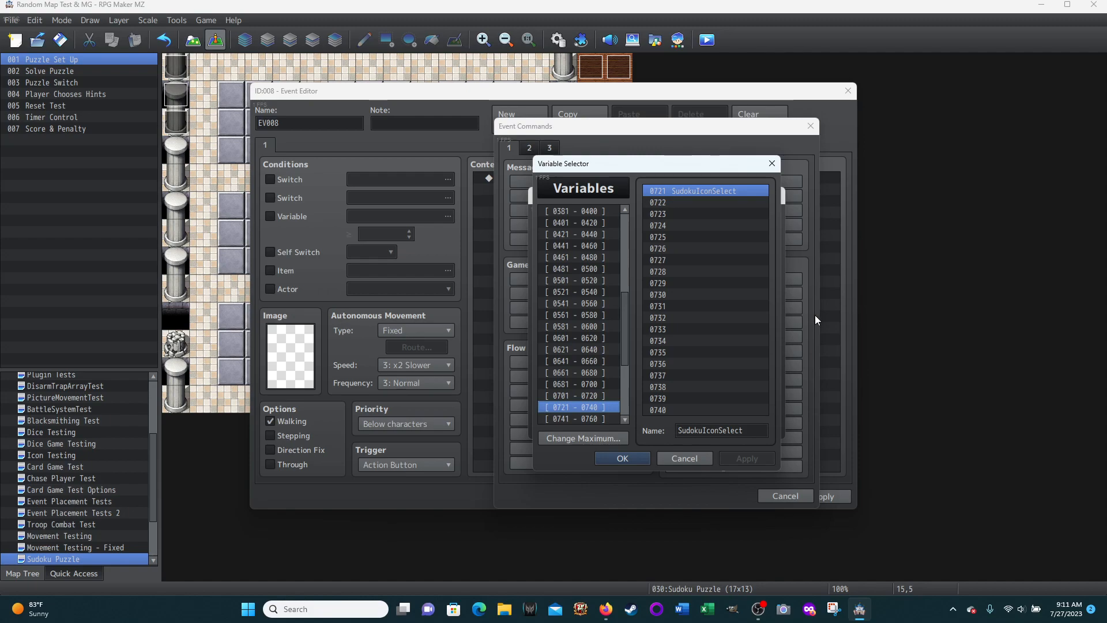
left_click_drag(626, 310, 625, 221)
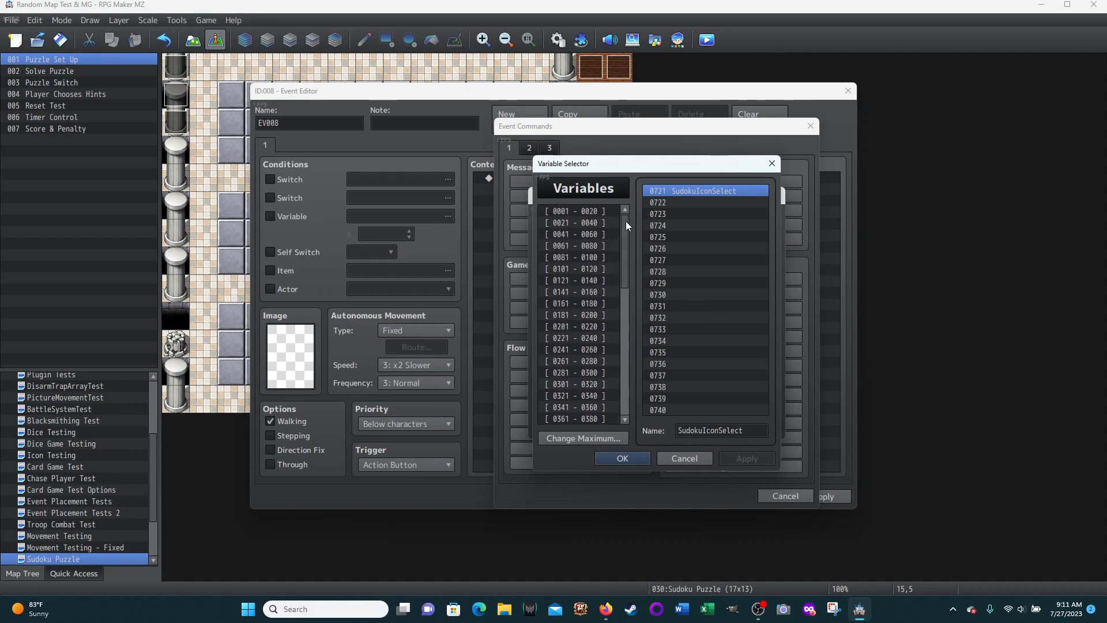
left_click(565, 223)
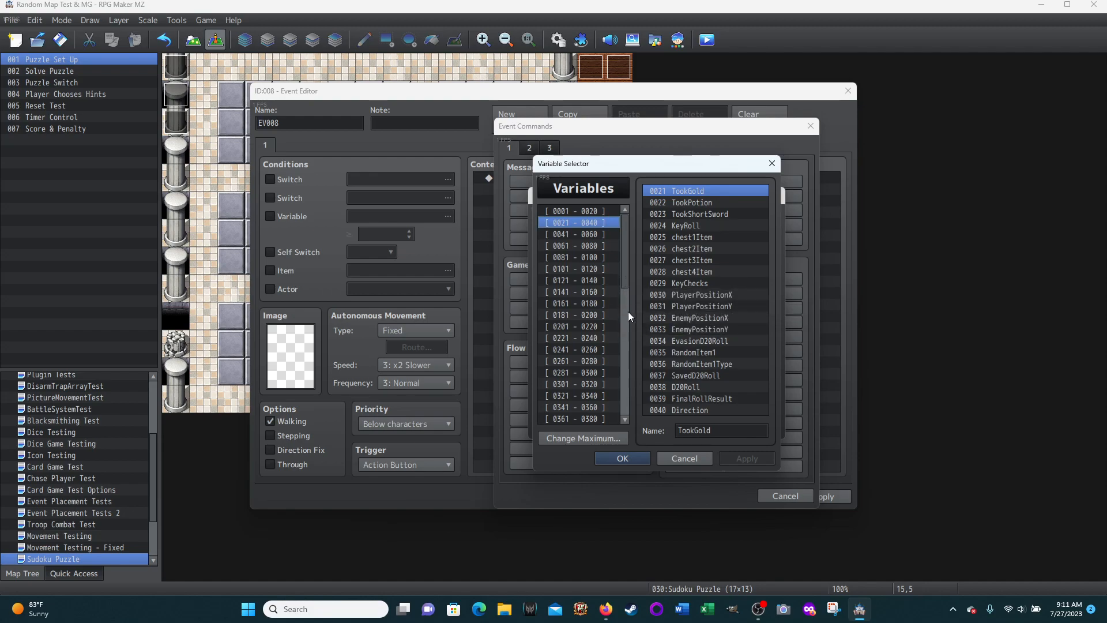
left_click(684, 458)
left_click(750, 430)
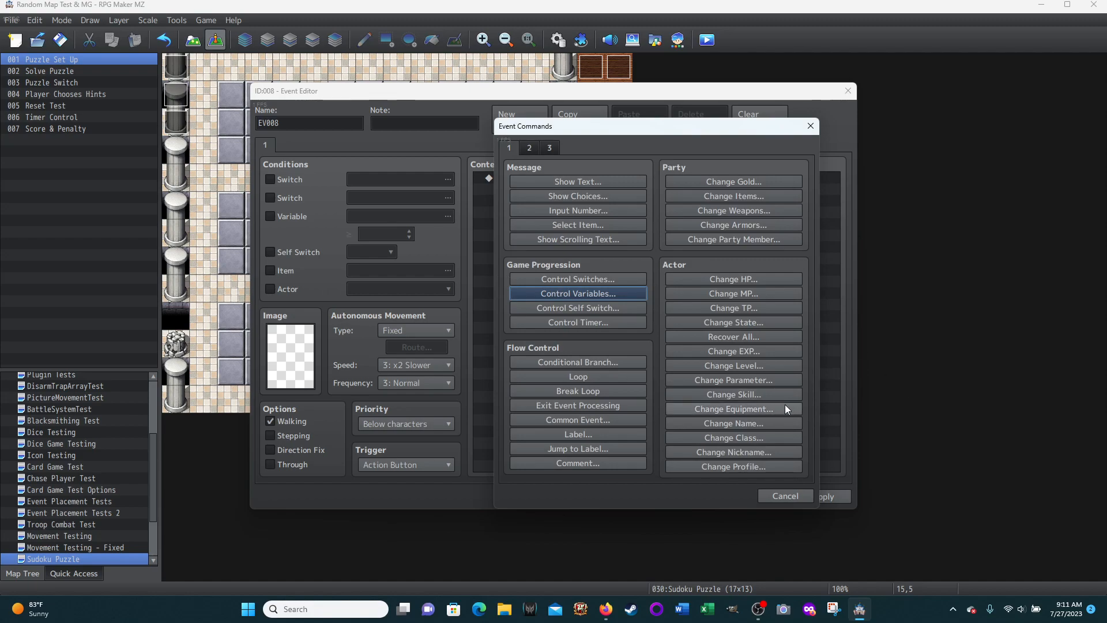
left_click(775, 499)
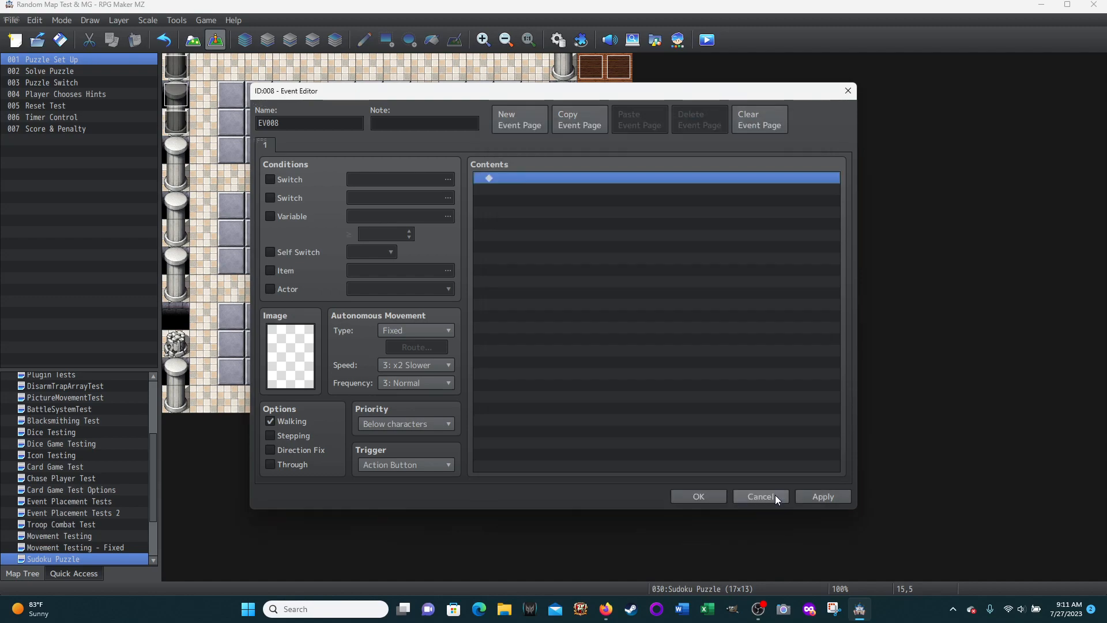
left_click(746, 493)
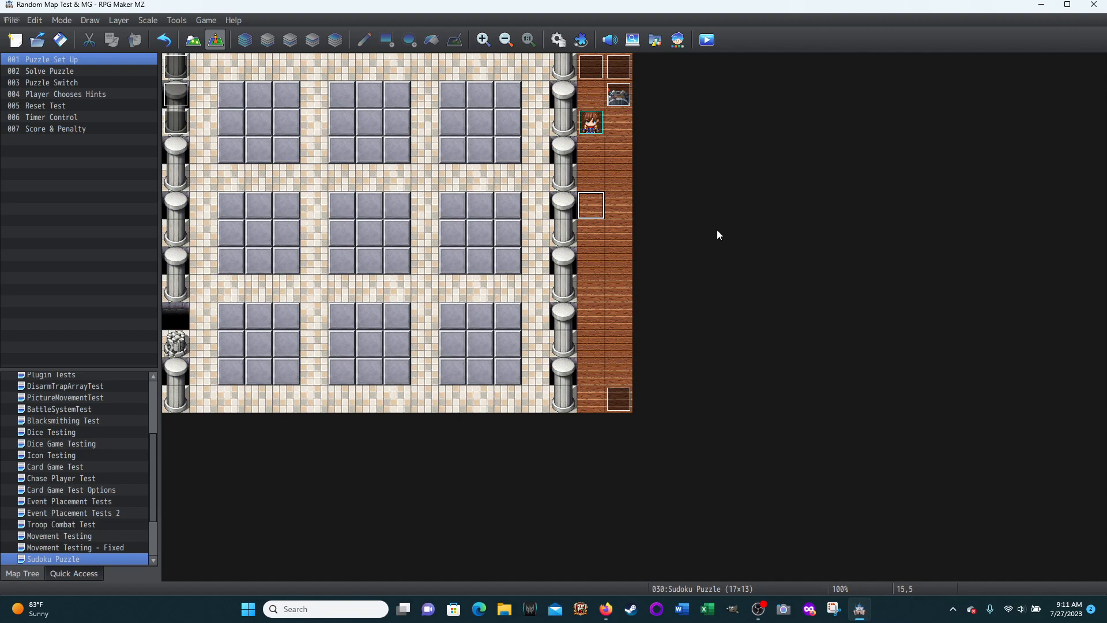
Open common event 0141 Sudoku1-1 in the database to view its contents
left_click(558, 41)
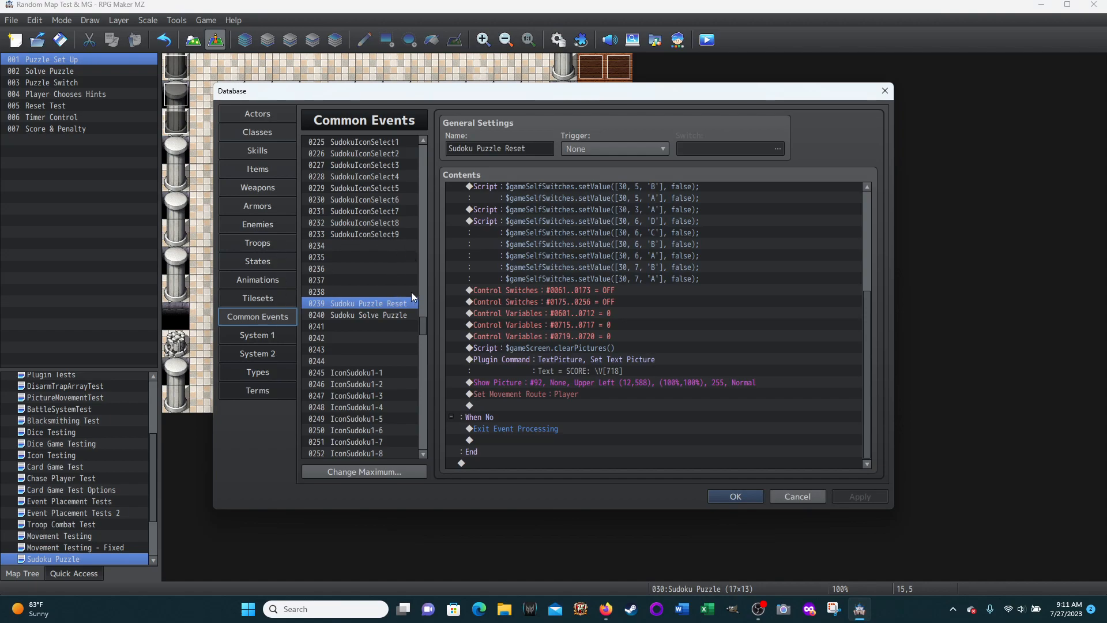
scroll(410, 263, "up", 15)
scroll(410, 264, "up", 5)
scroll(408, 262, "up", 11)
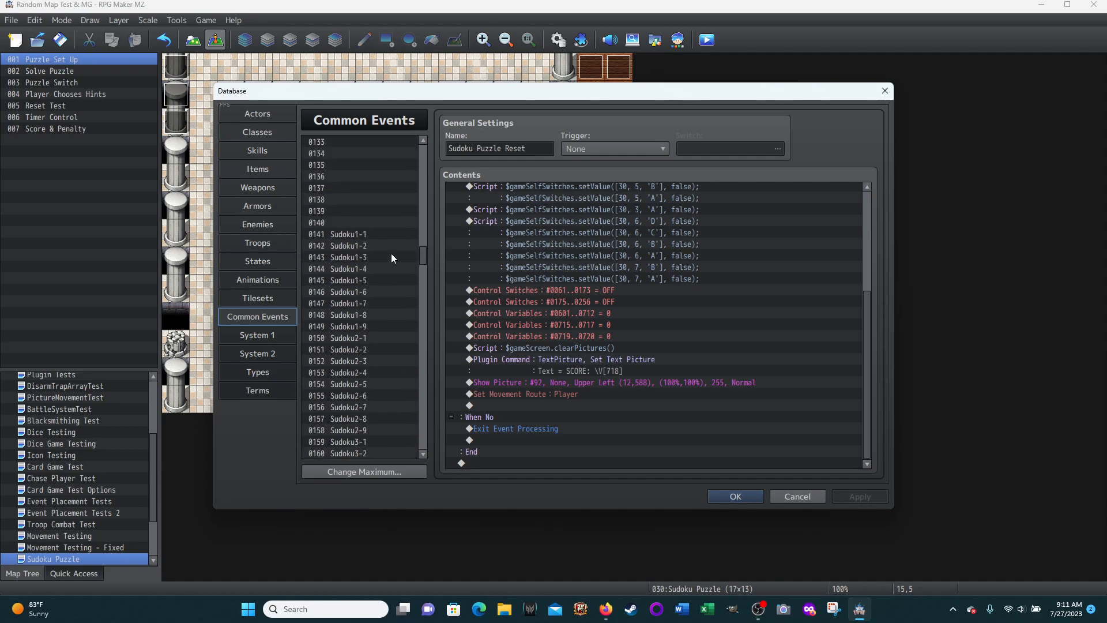
left_click(340, 234)
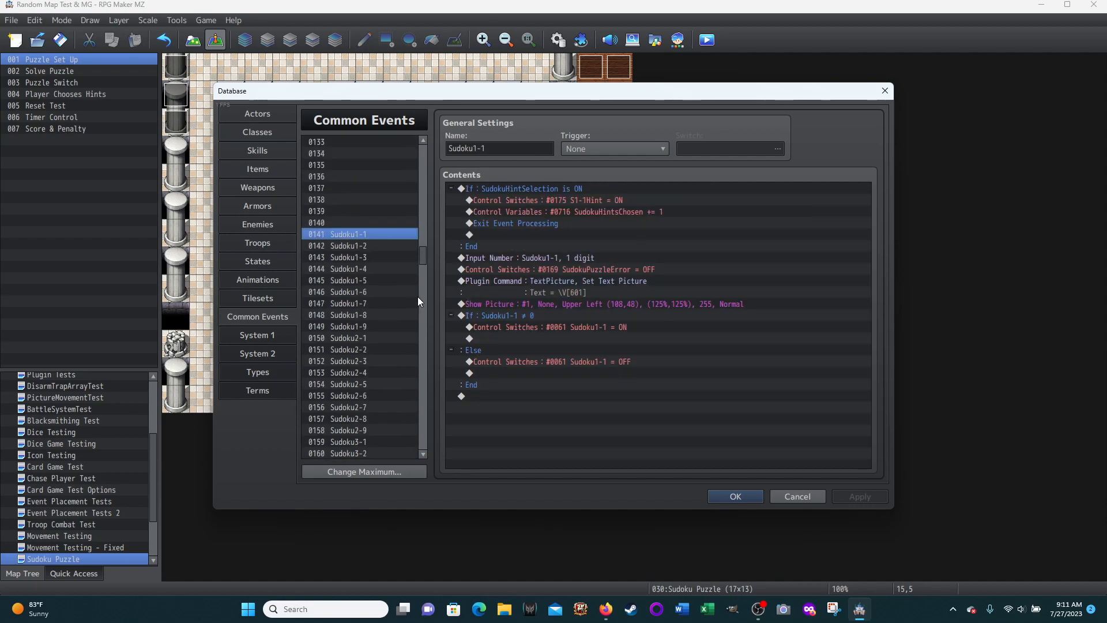
Look through the common event list from Sudoku1-1 past the SudokuIconSelect, Sudoku Puzzle Reset and Sudoku Solve Puzzle events, then return to Sudoku1-1
scroll(419, 297, "down", 1)
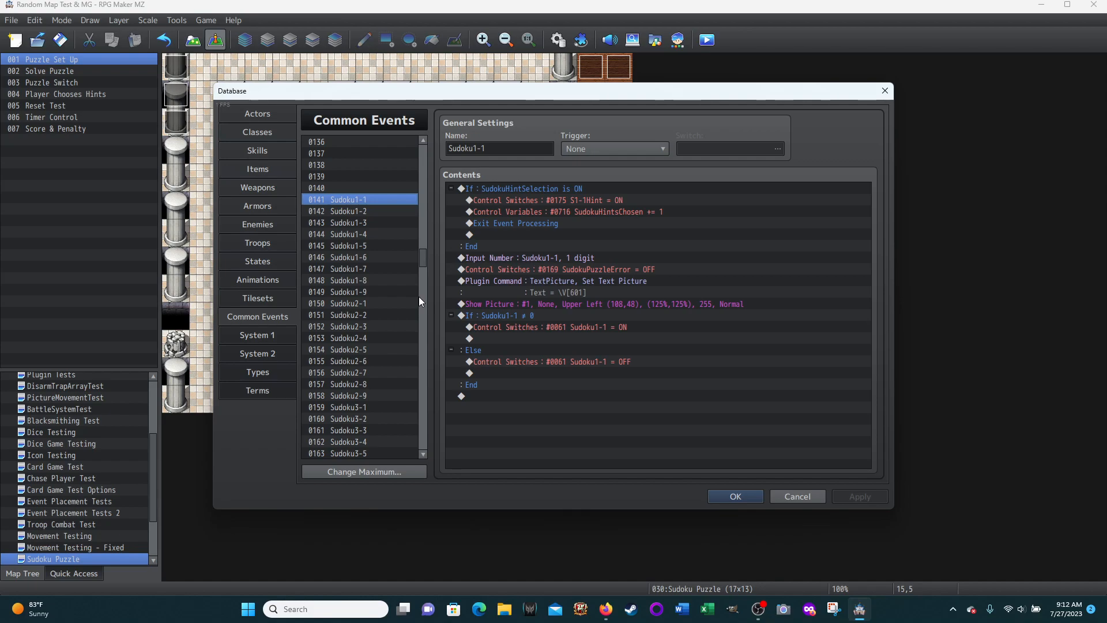
scroll(419, 300, "down", 10)
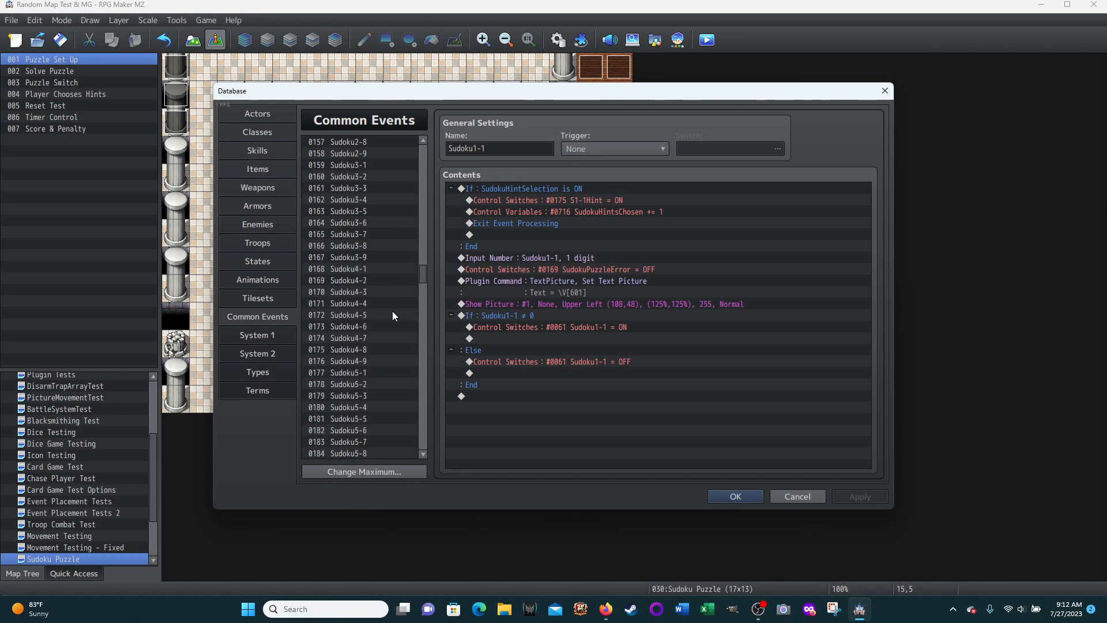
scroll(393, 312, "down", 13)
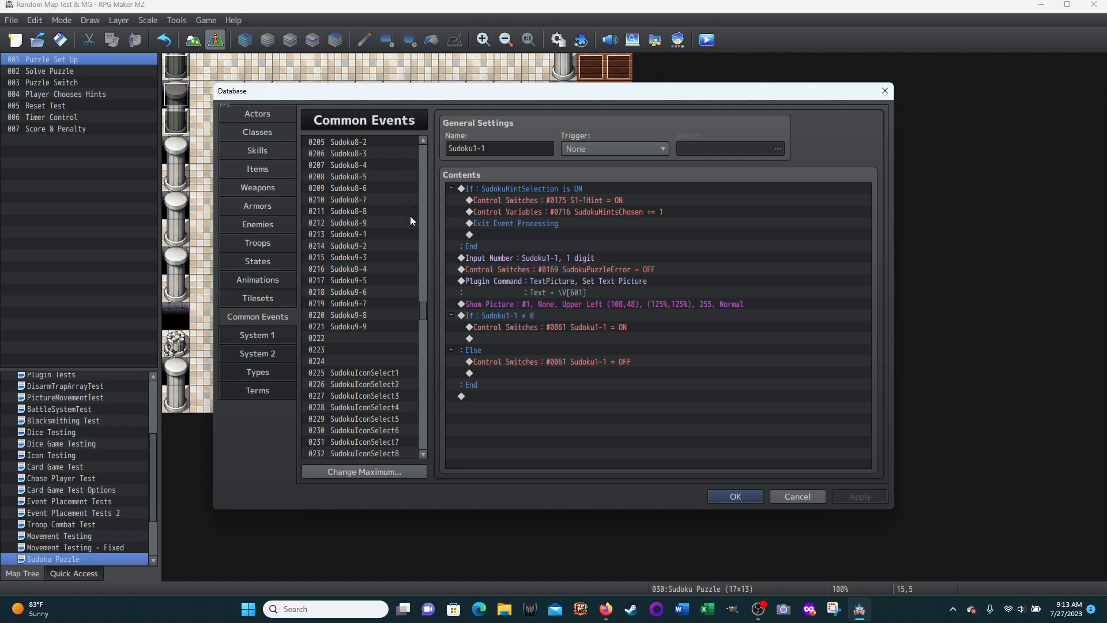
scroll(420, 247, "down", 2)
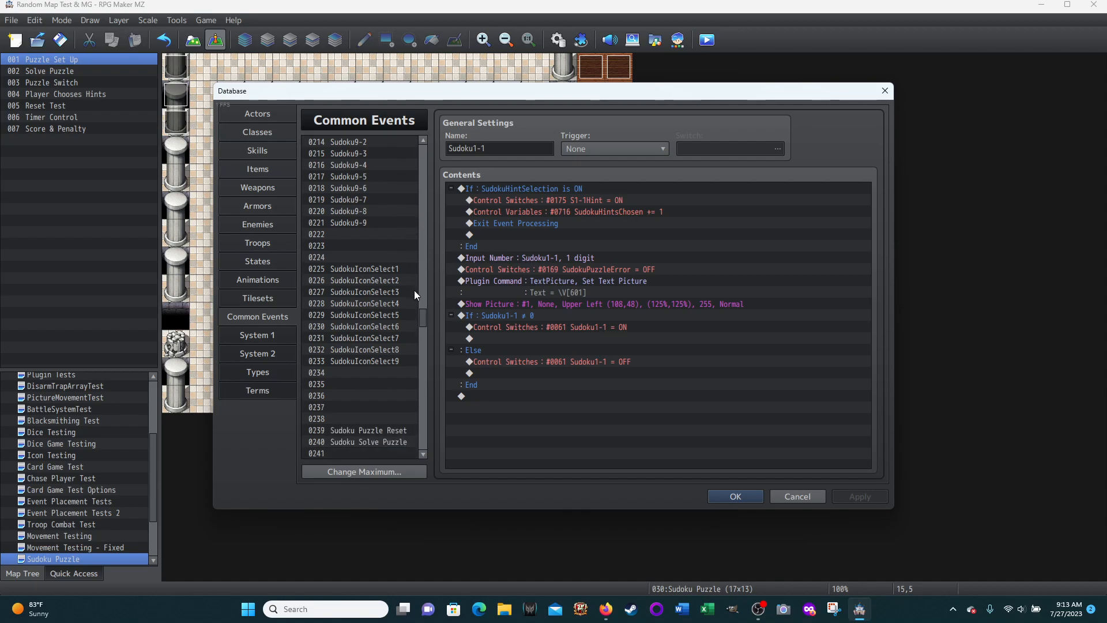
scroll(404, 271, "down", 3)
scroll(398, 277, "down", 5)
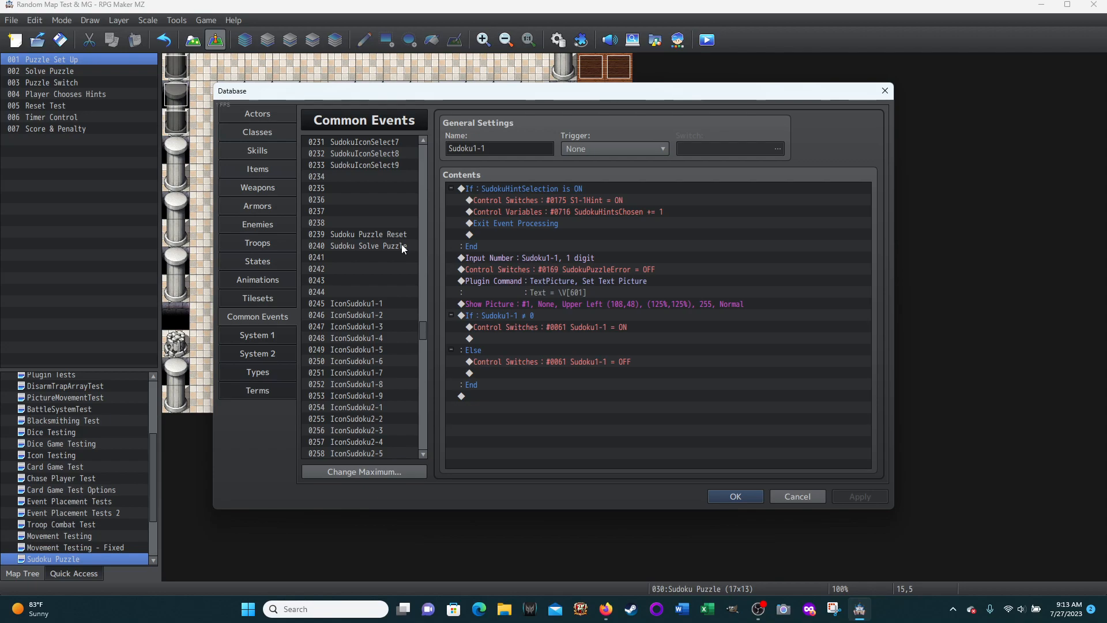
scroll(403, 248, "up", 7)
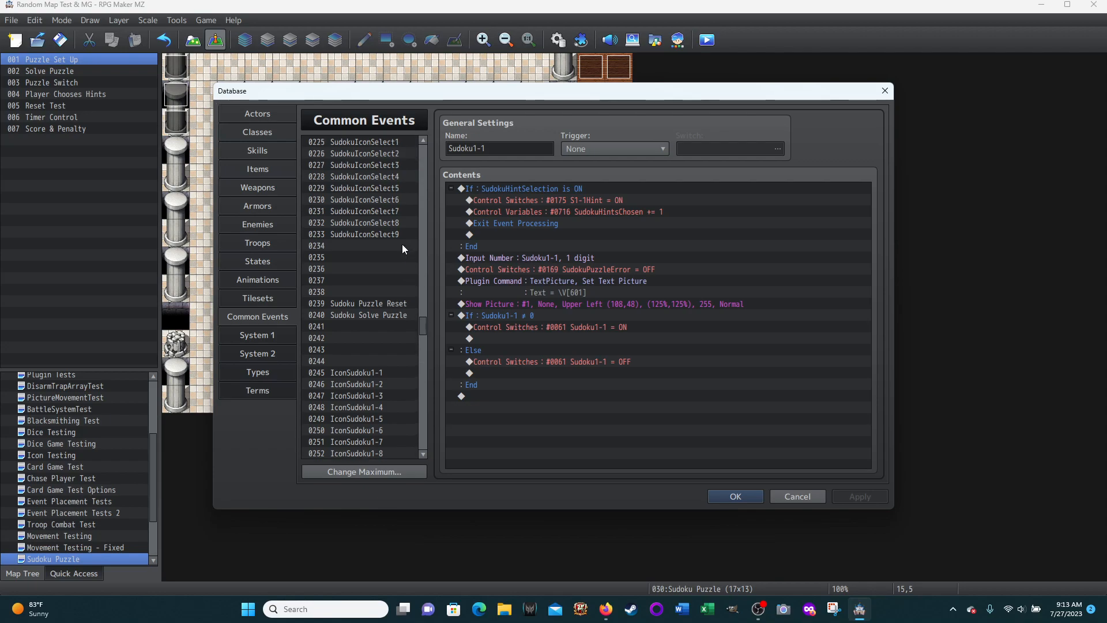
scroll(402, 247, "up", 13)
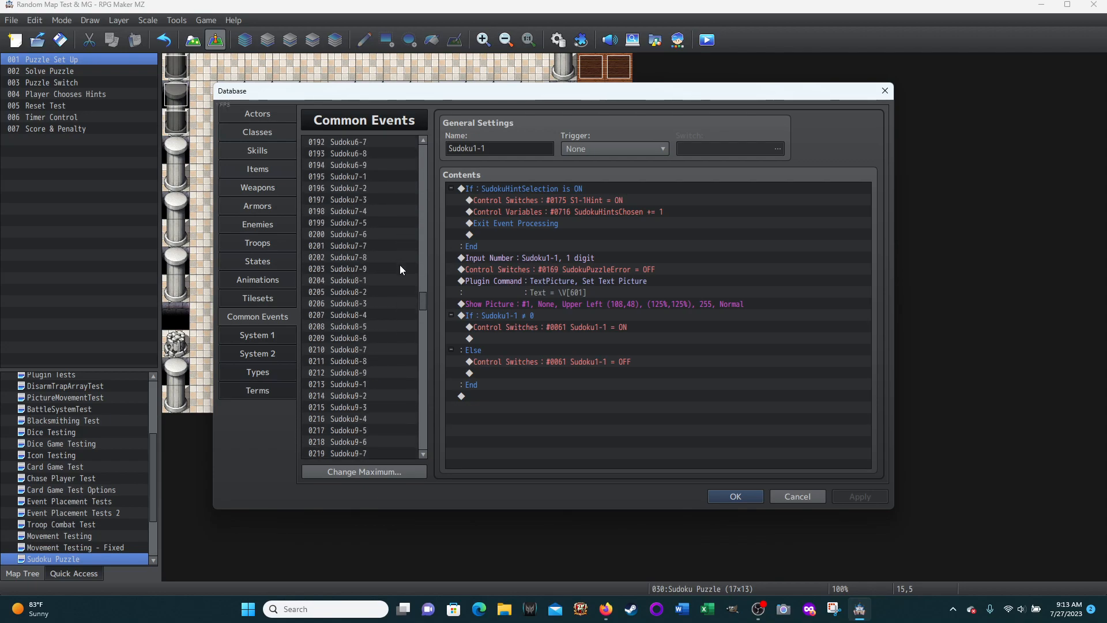
scroll(401, 268, "up", 12)
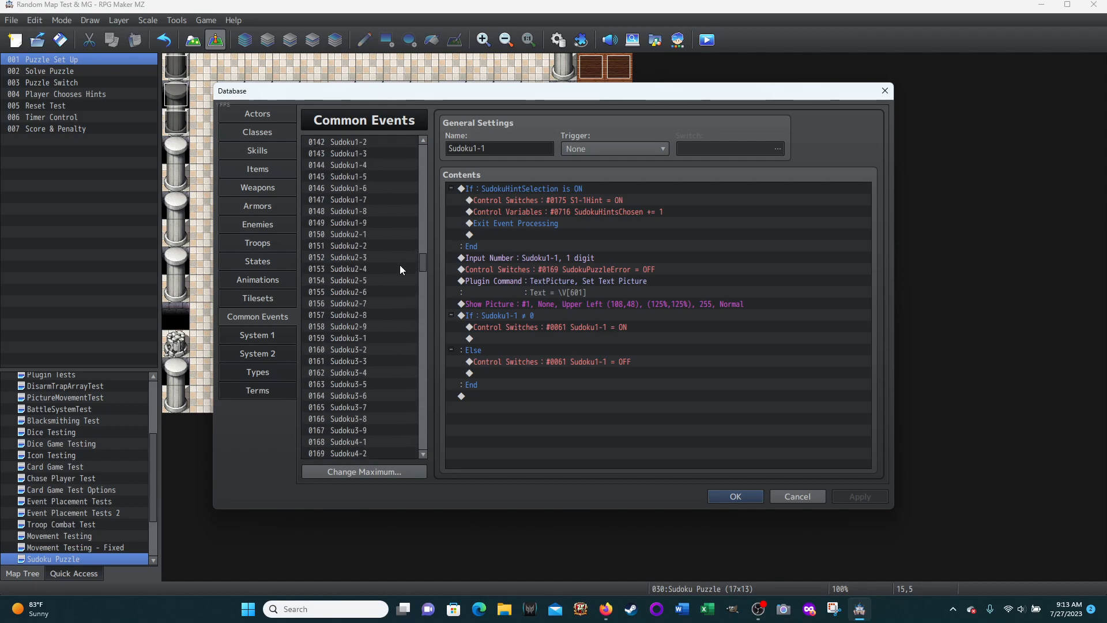
scroll(412, 268, "down", 1)
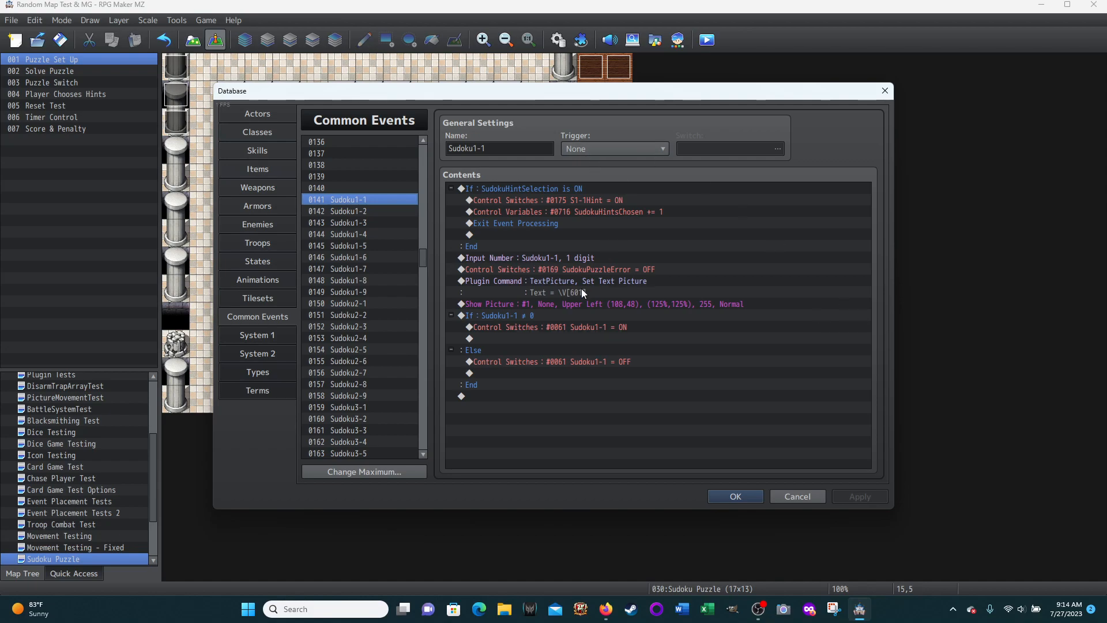
Inspect the SudokuHintSelection conditional branch in the Sudoku1-1 common event, checking its switch condition, and cancel without changes
left_click(486, 188)
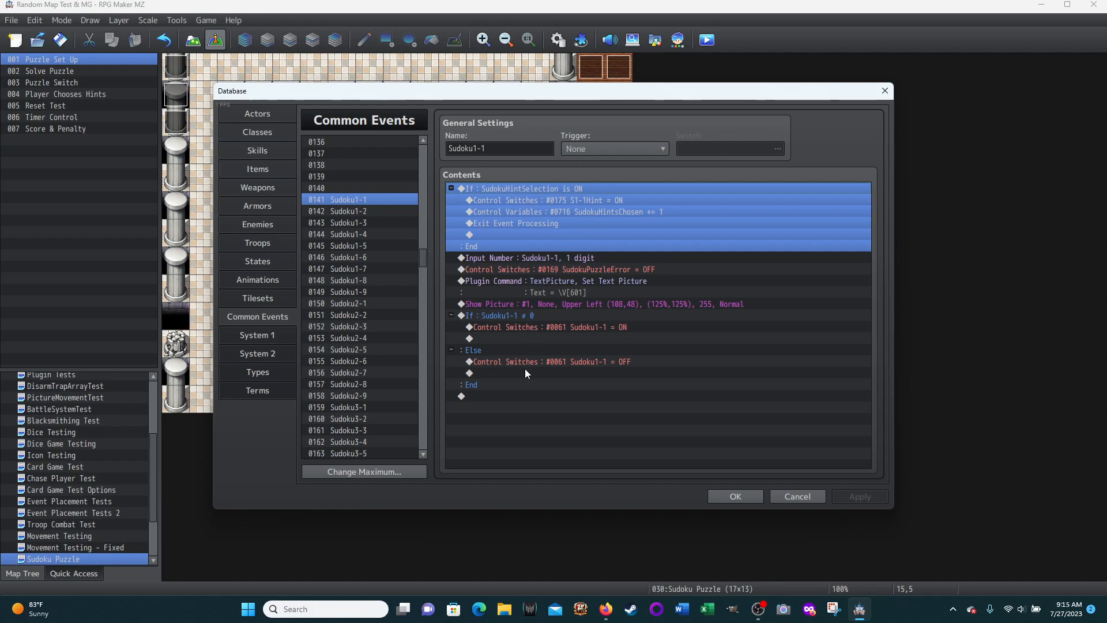
left_click(503, 395)
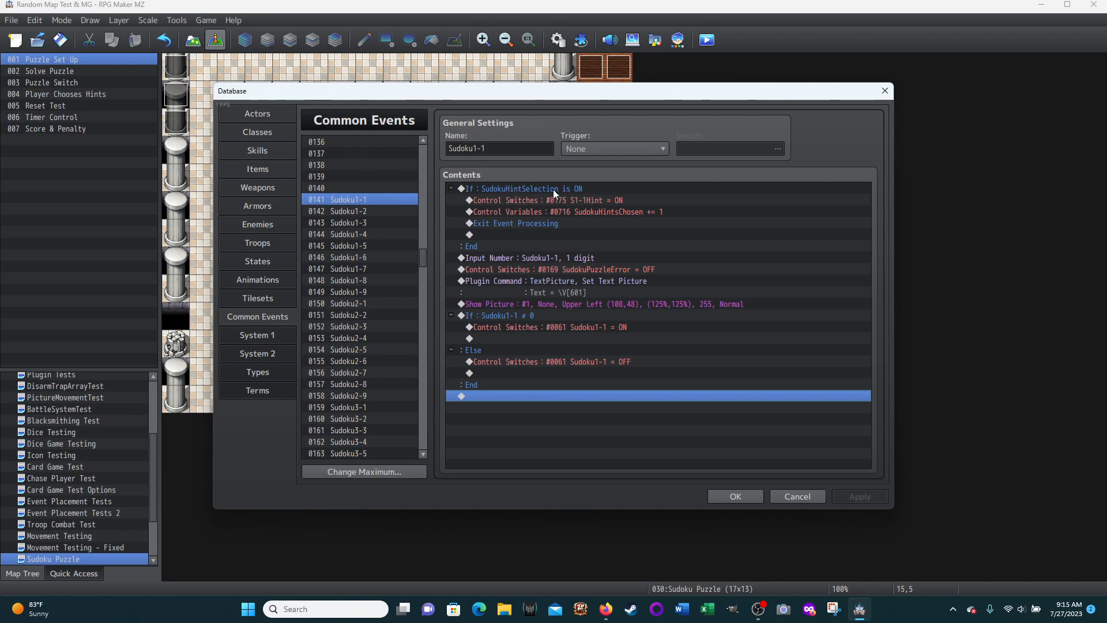
right_click(519, 189)
left_click(544, 212)
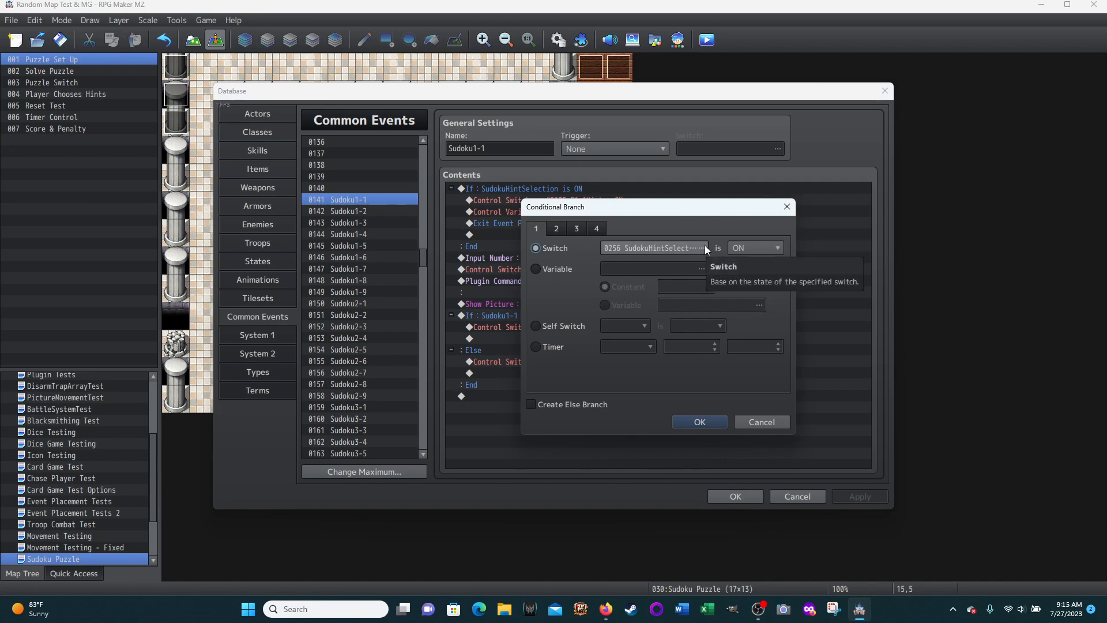
left_click(753, 421)
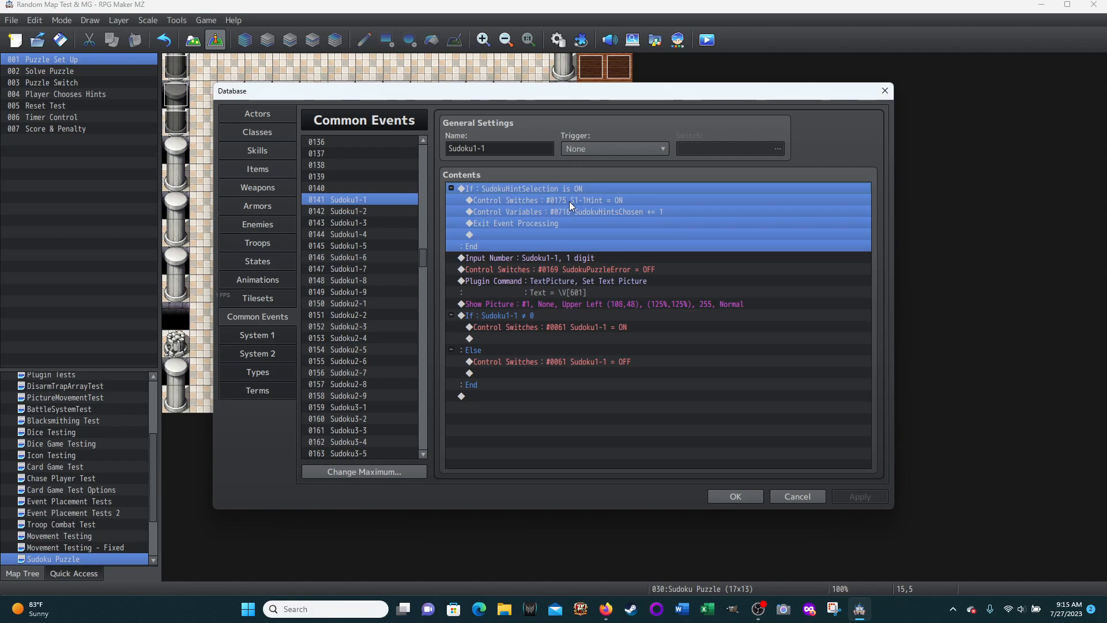
left_click(504, 396)
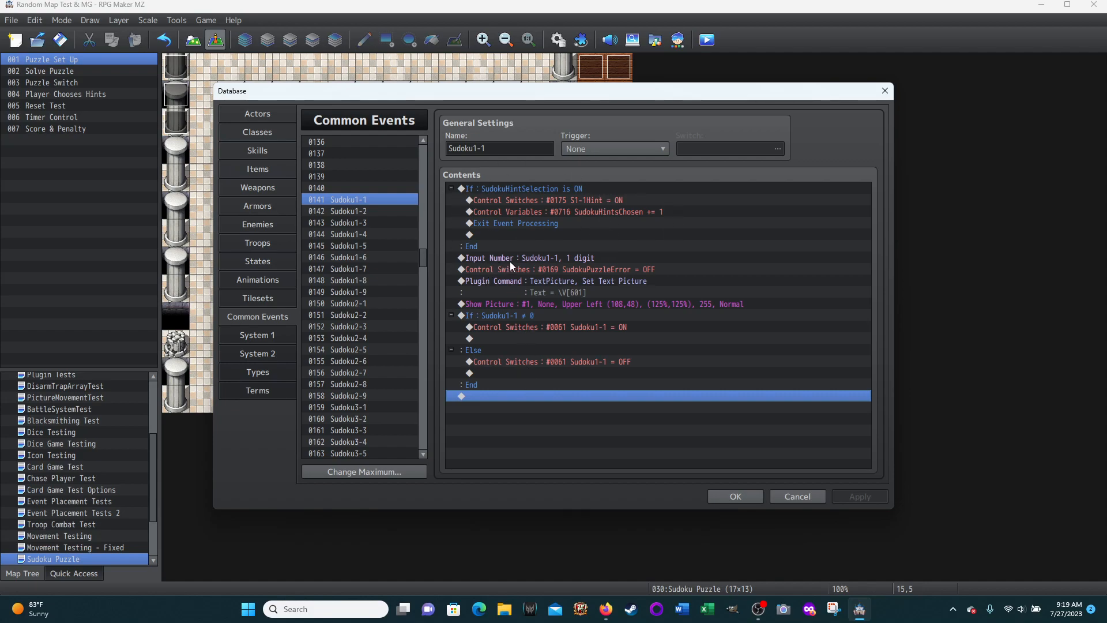
Highlight the Sudoku1-1 commands from Input Number through the end of the last conditional branch for examination, then clear the selection
left_click(489, 257)
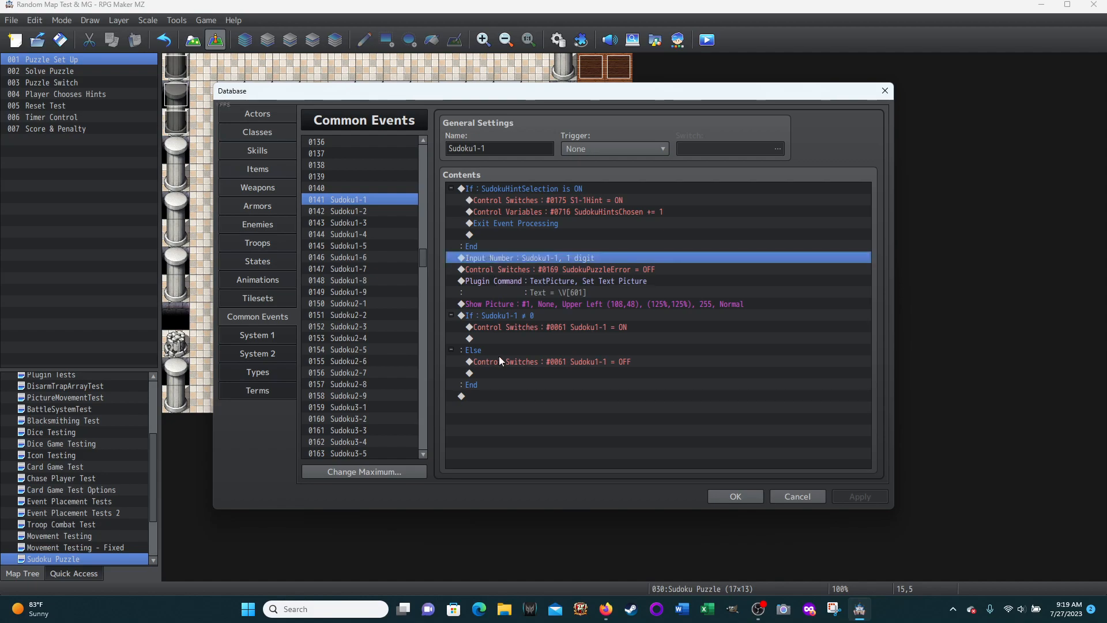
left_click(497, 383, "shift")
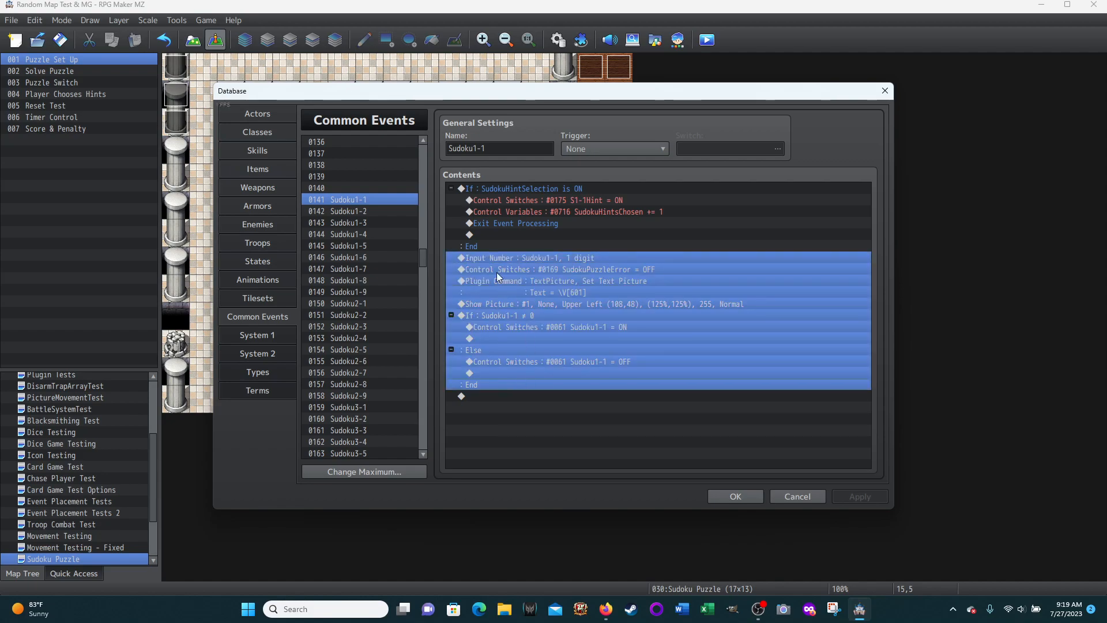
left_click(487, 247)
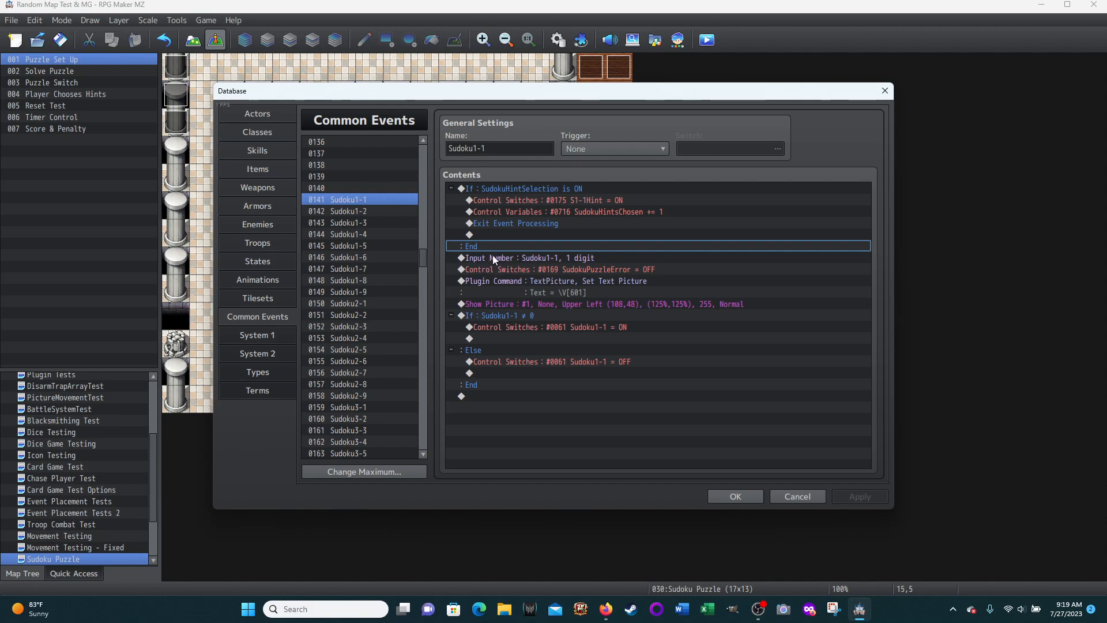
Examine the digit range offered by a new Input Number command in Sudoku1-1, and cancel without inserting the command
double_click(482, 233)
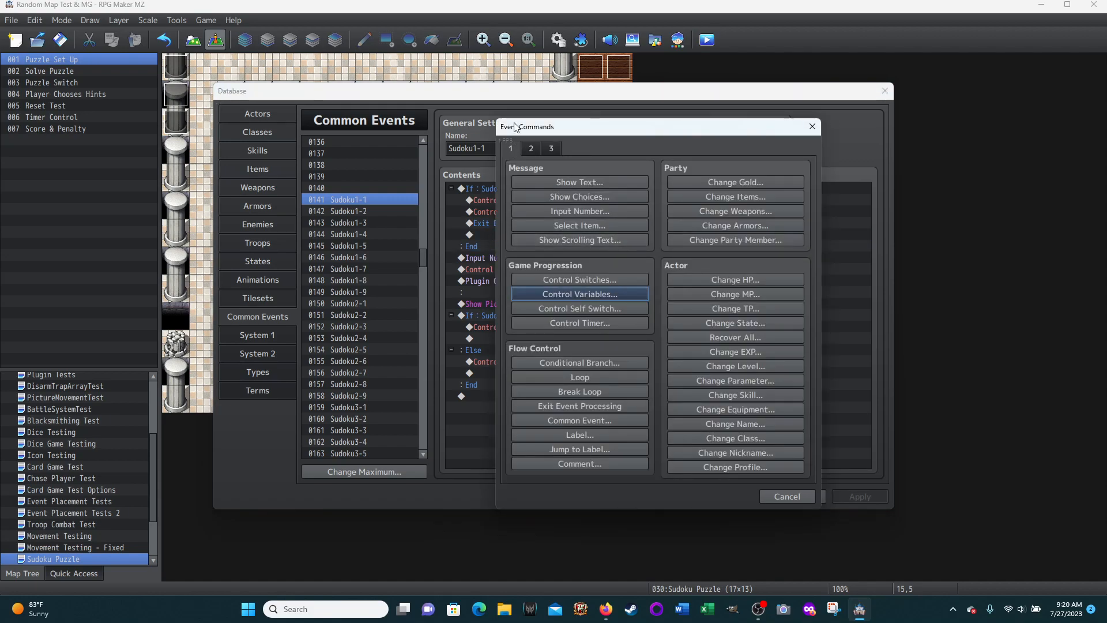
left_click(579, 211)
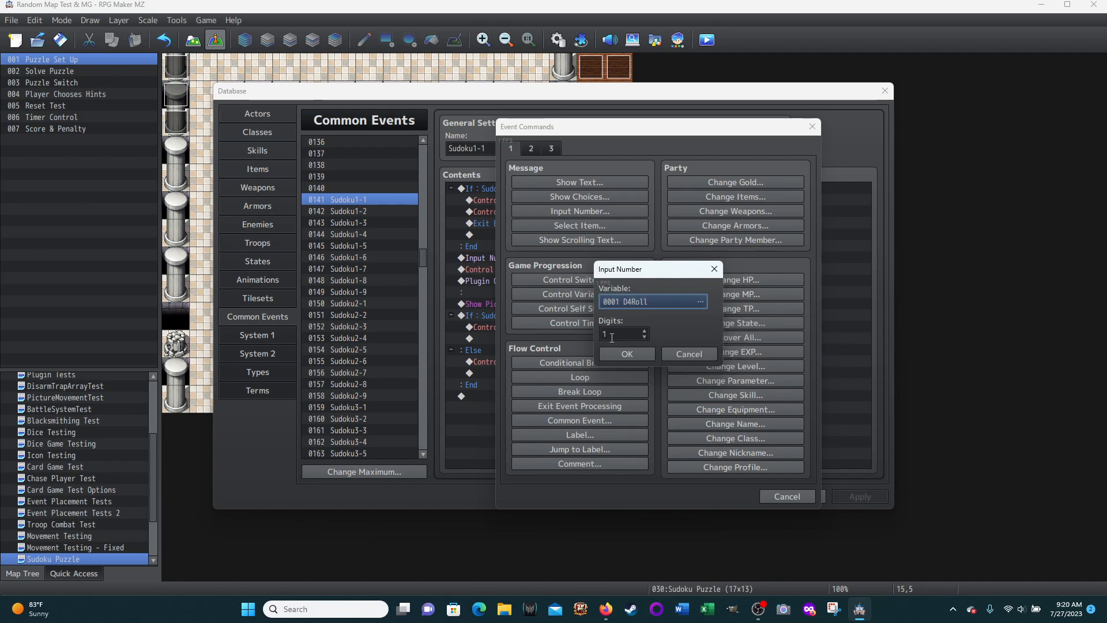
left_click(644, 330)
left_click(644, 330)
left_click(644, 331)
left_click(643, 332)
left_click(644, 331)
left_click(644, 331)
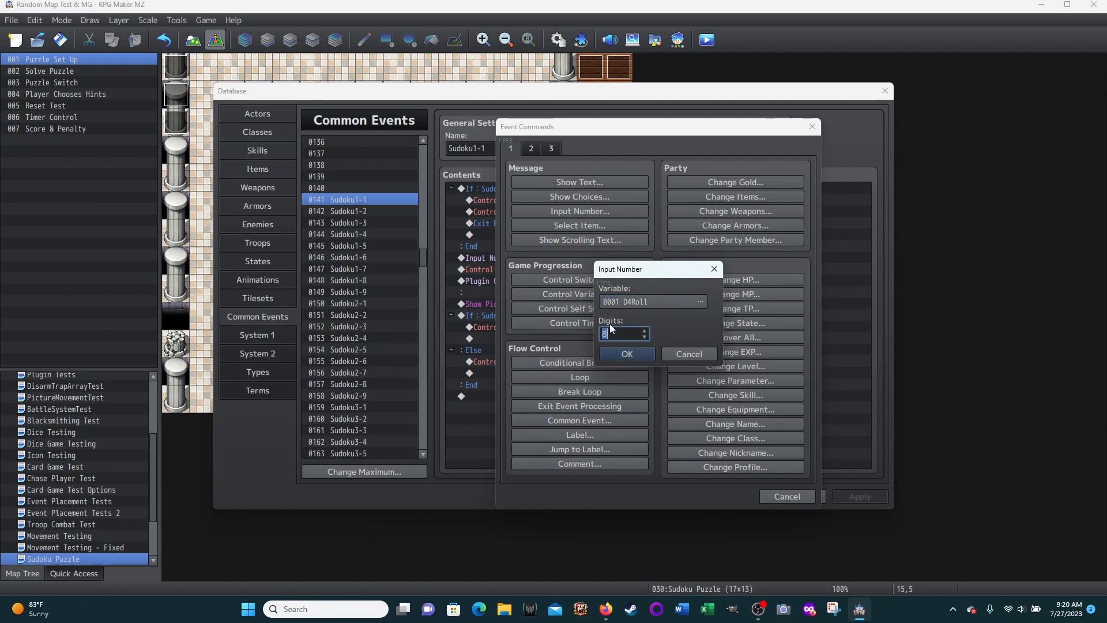
left_click(645, 336)
left_click(644, 336)
left_click(645, 336)
left_click(644, 337)
left_click(644, 337)
left_click(644, 336)
left_click(644, 337)
left_click(686, 354)
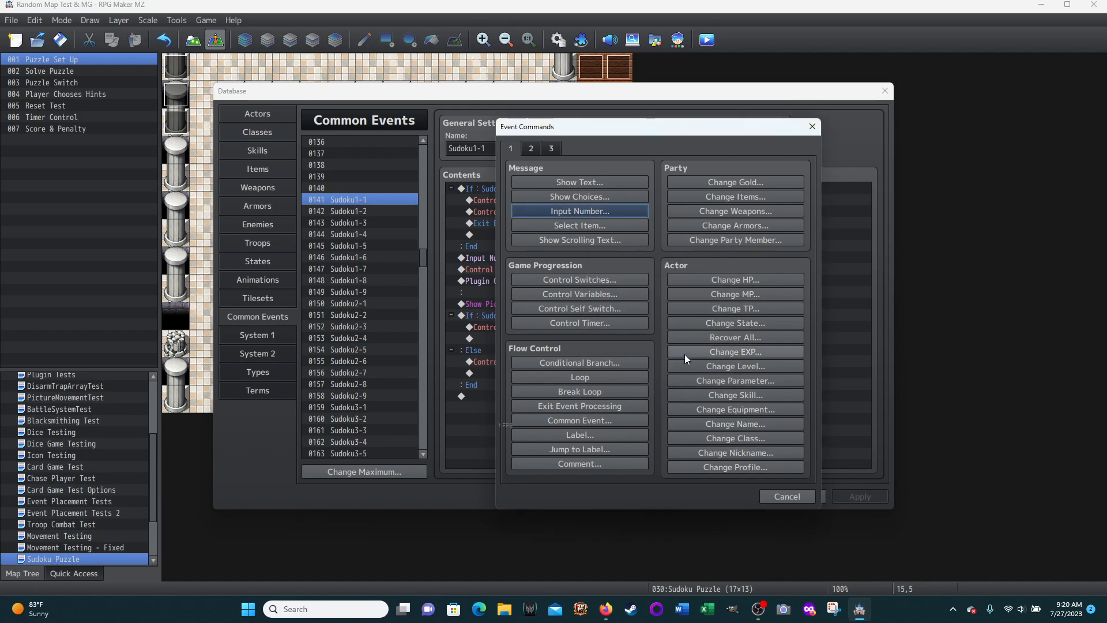
left_click(784, 496)
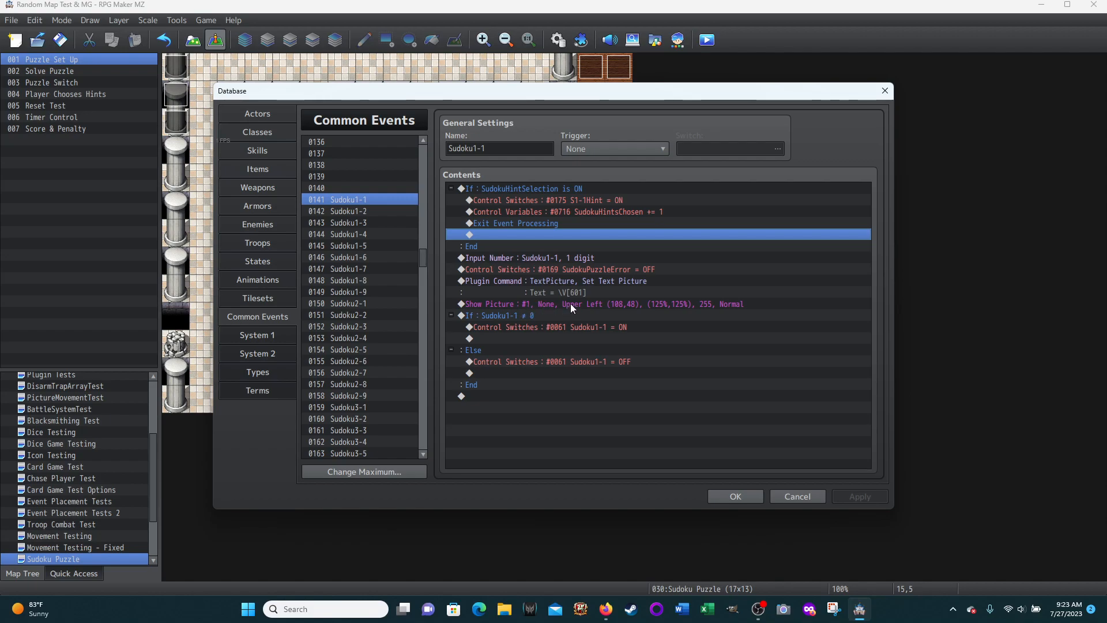
Inspect the TextPicture plugin command in Sudoku1-1, checking its plugin, command name and Text argument, and cancel without changes
left_click(567, 286)
right_click(567, 286)
left_click(571, 302)
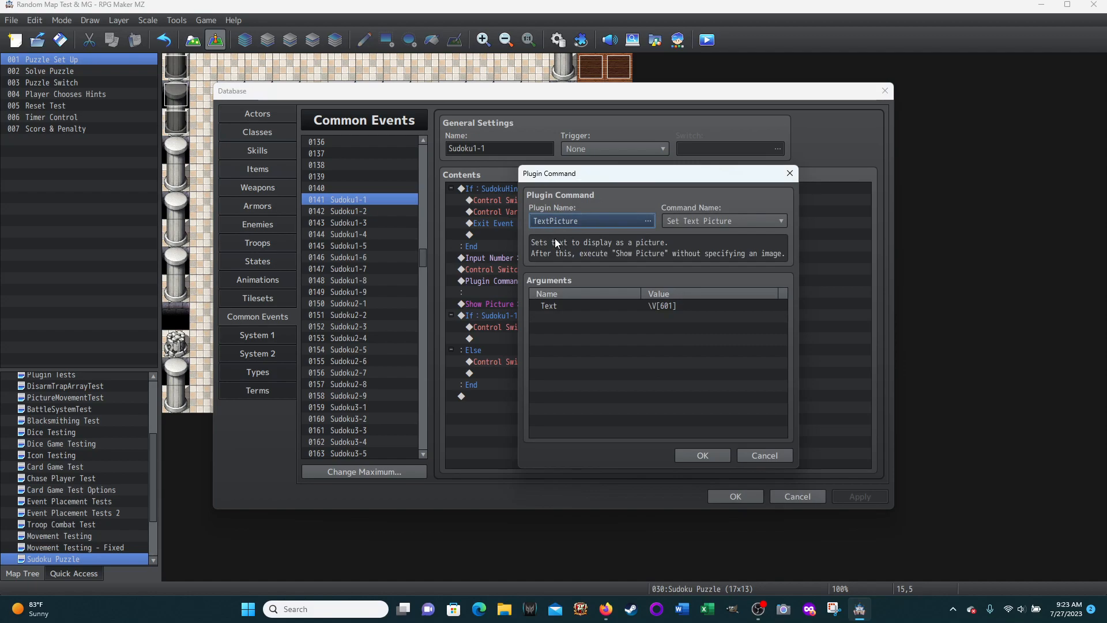
left_click(649, 220)
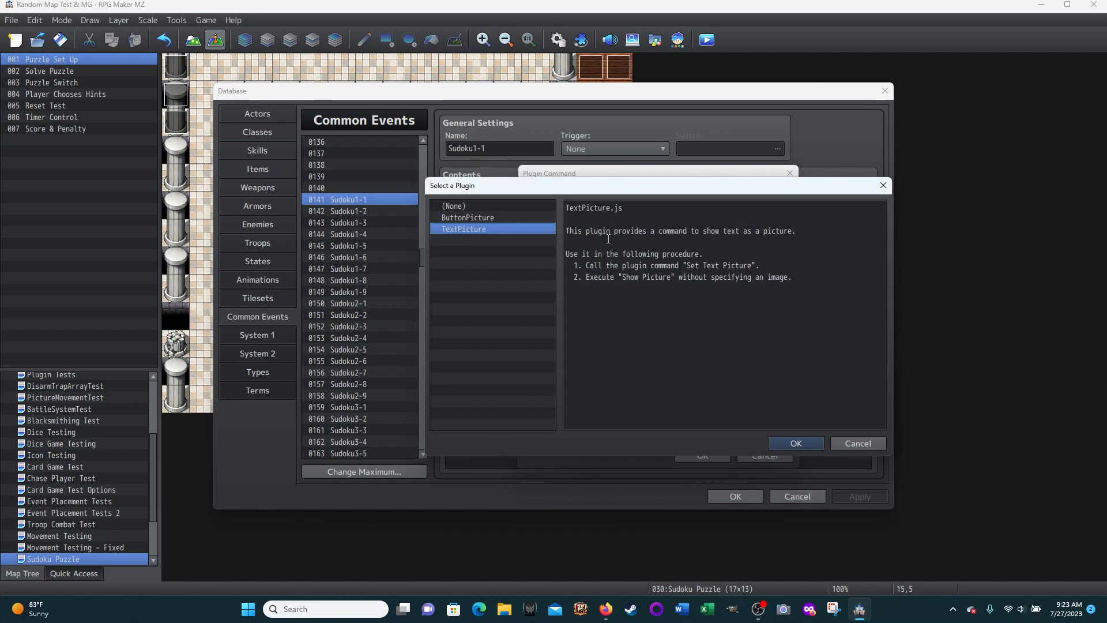
left_click(858, 443)
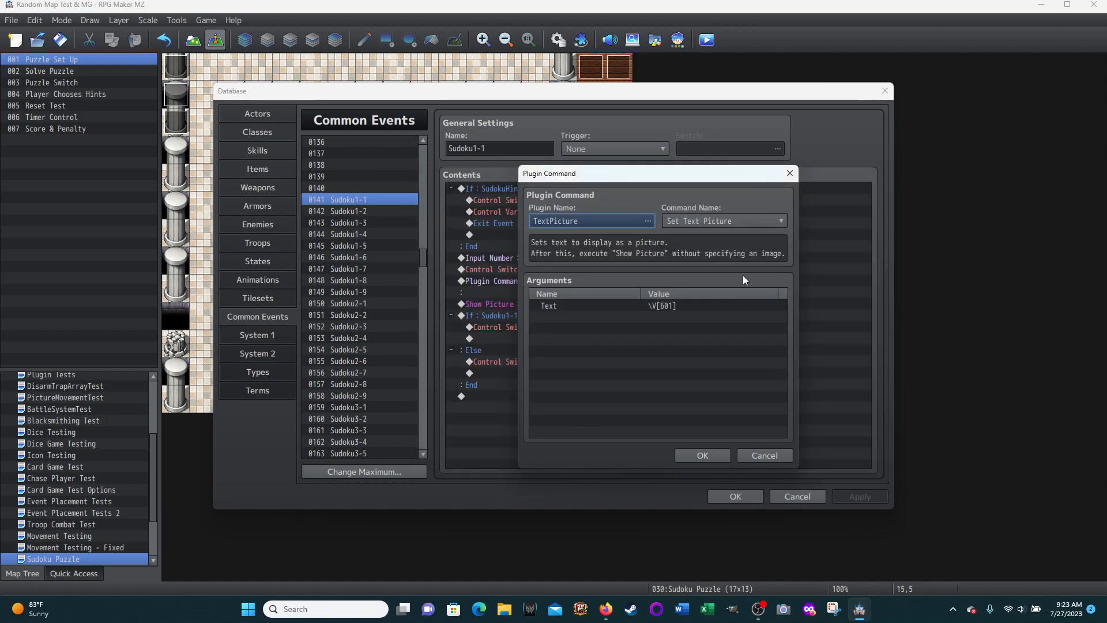
left_click(773, 221)
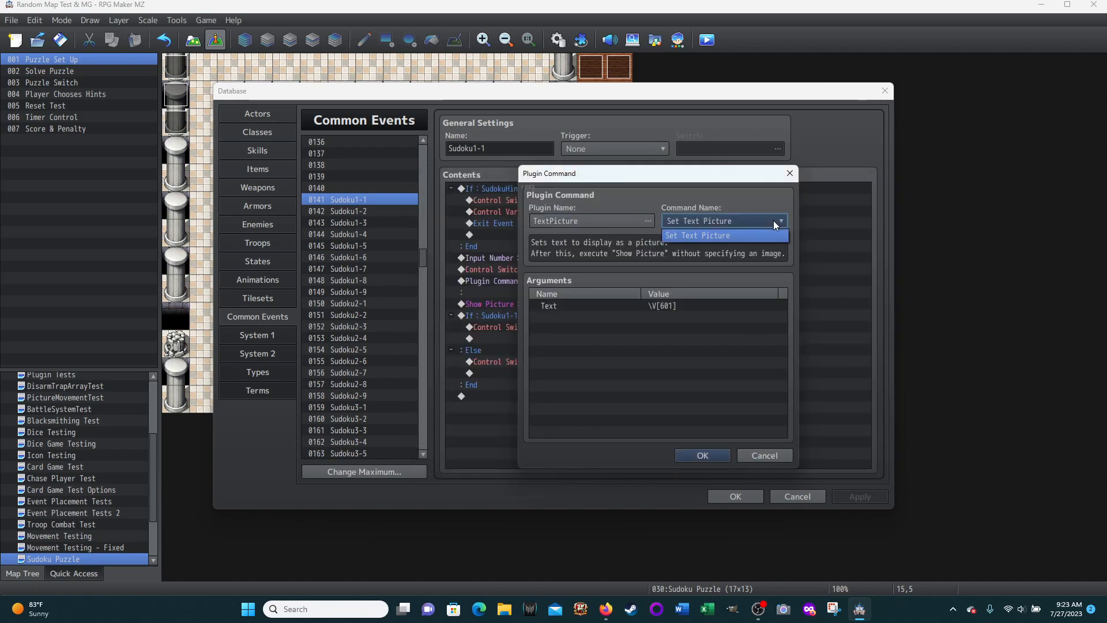
left_click(749, 196)
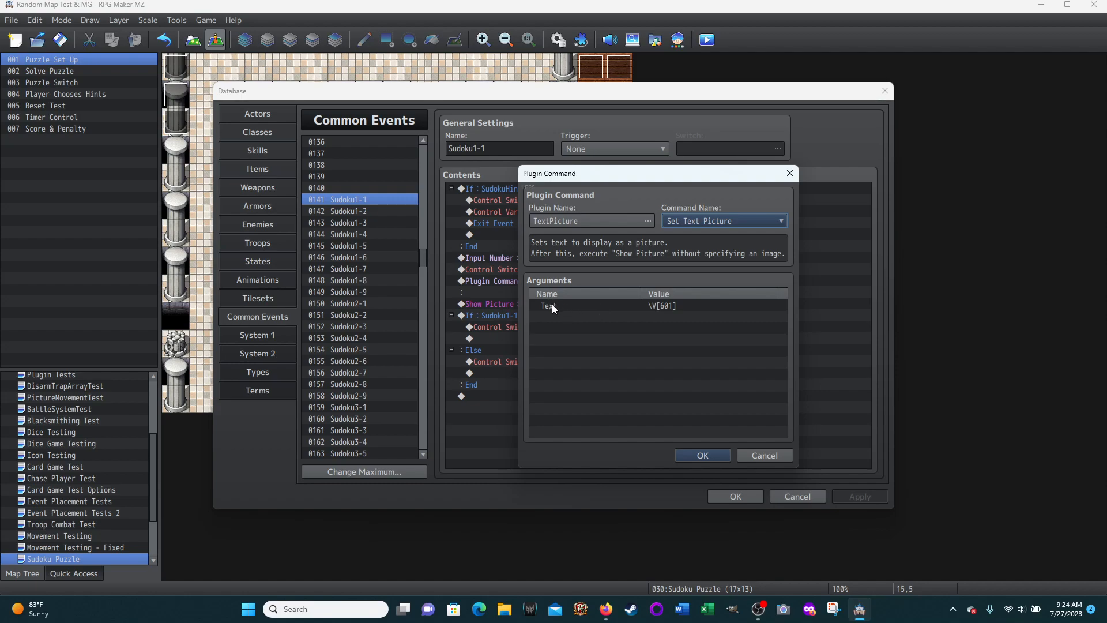
double_click(614, 304)
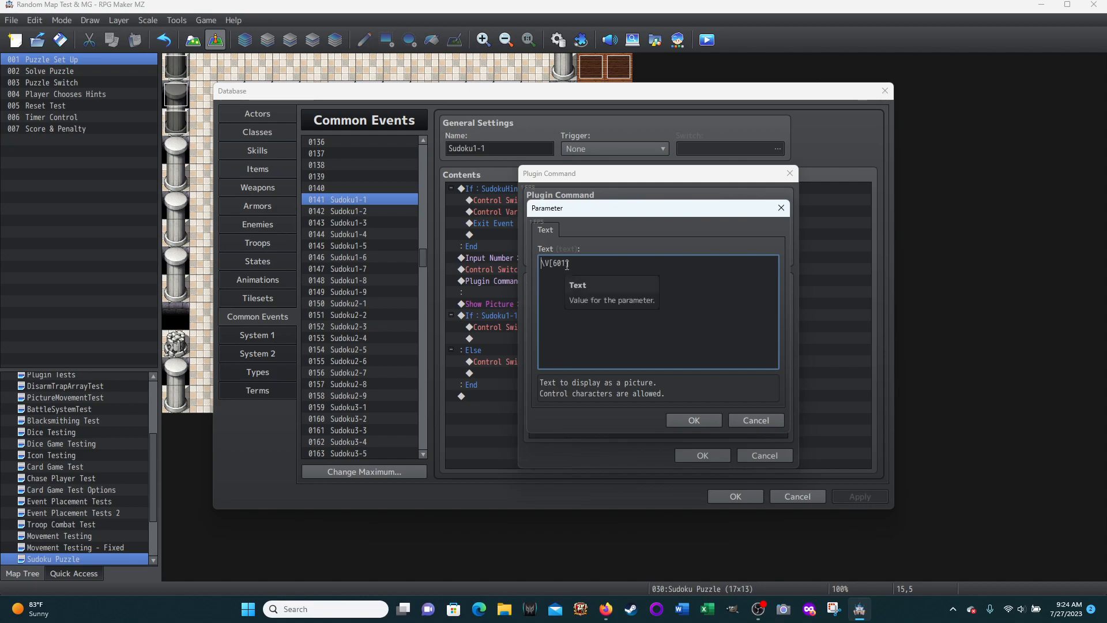
left_click(755, 420)
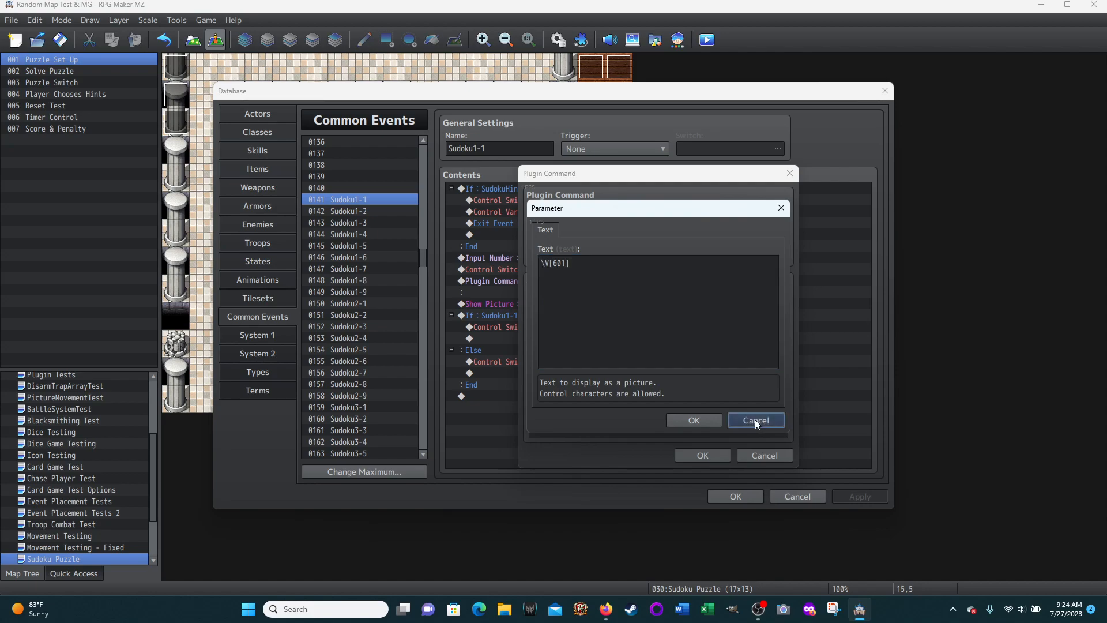
left_click(760, 454)
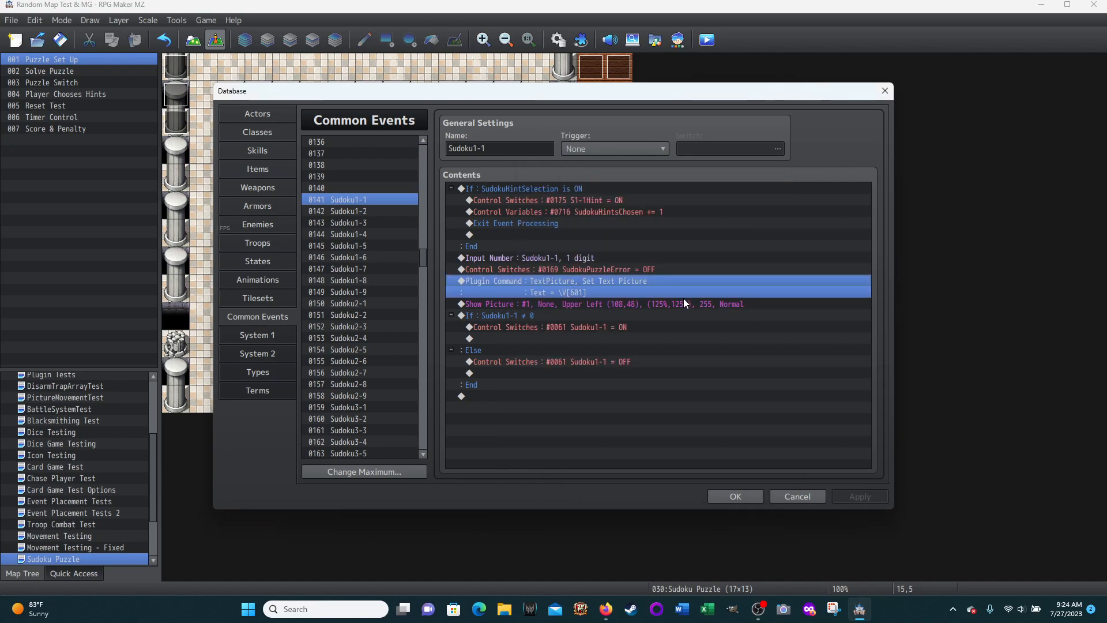
Inspect the Show Picture command's settings in Sudoku1-1, including the available origin options, and cancel without changes
left_click(553, 306)
right_click(553, 305)
left_click(569, 326)
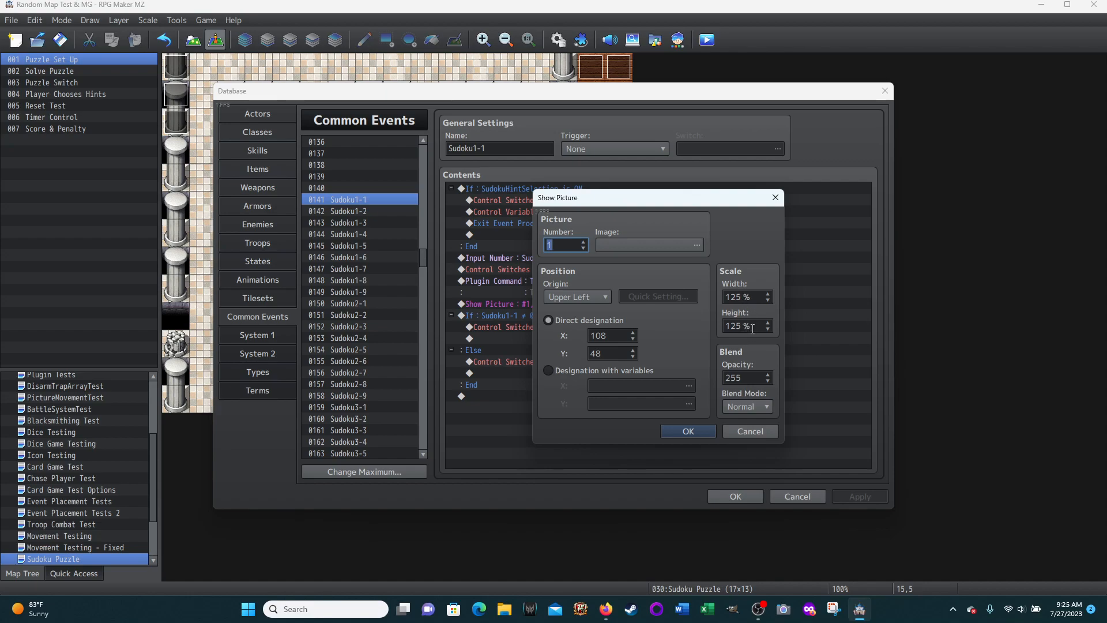
left_click(571, 296)
left_click(556, 285)
left_click(598, 296)
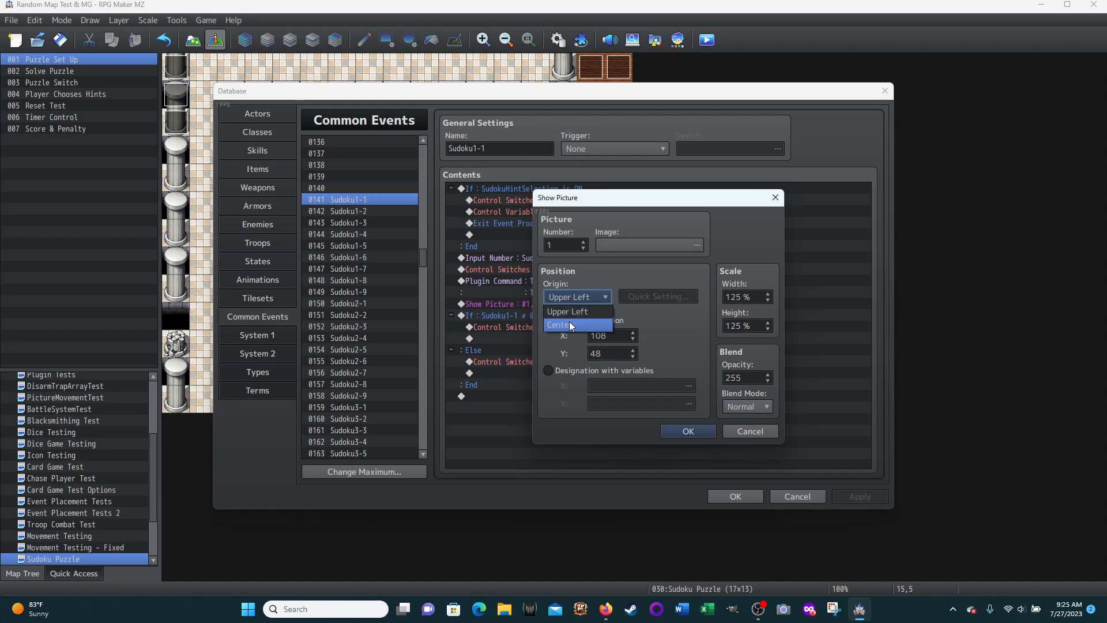
left_click(589, 277)
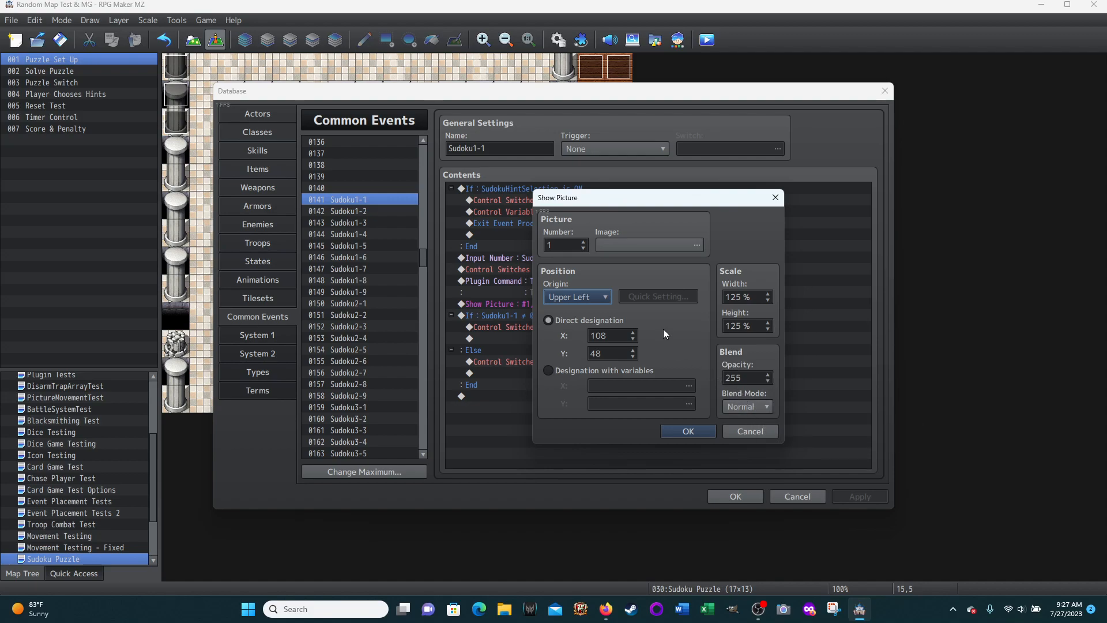
left_click(747, 431)
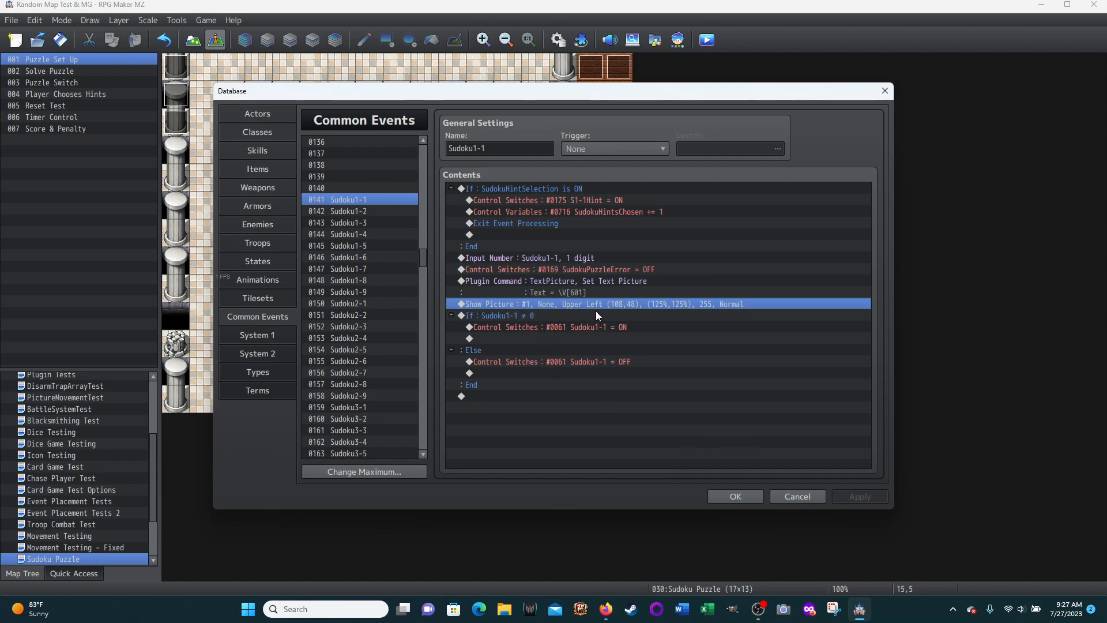
Highlight the Sudoku1-1 ≠ 0 conditional branch and inspect its variable condition, cancelling without changes and clearing the selection
left_click(490, 315)
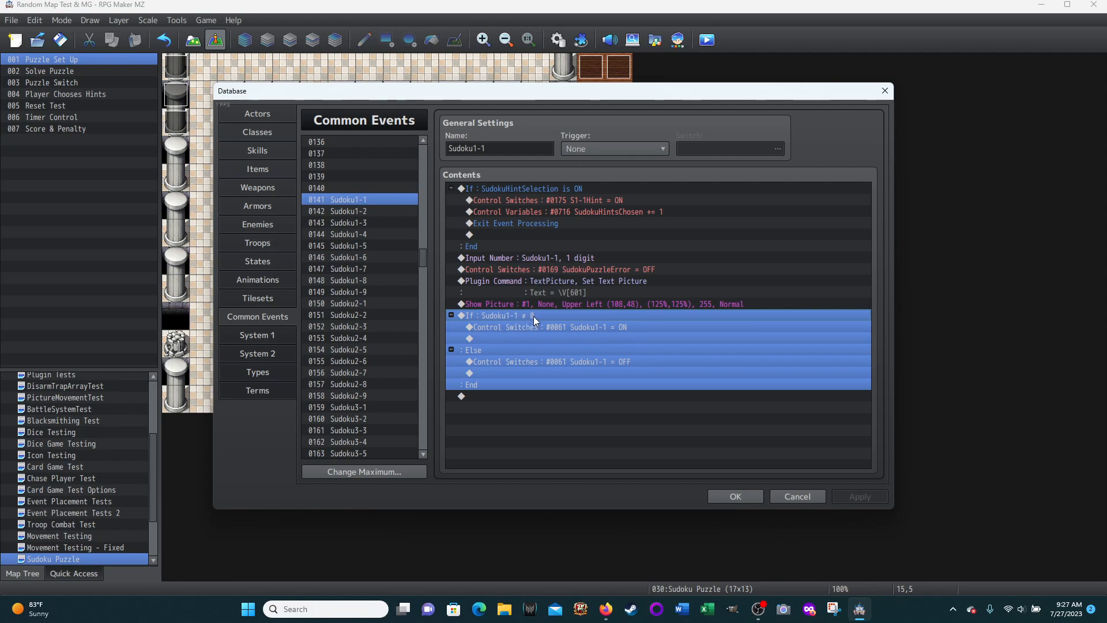
left_click(524, 394)
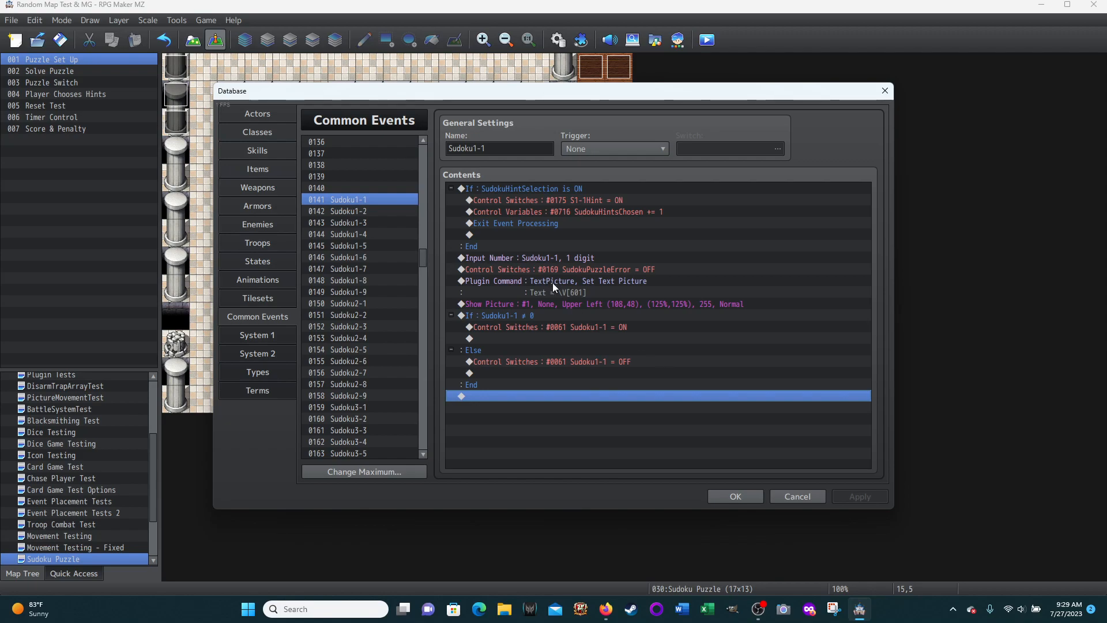
left_click(487, 315)
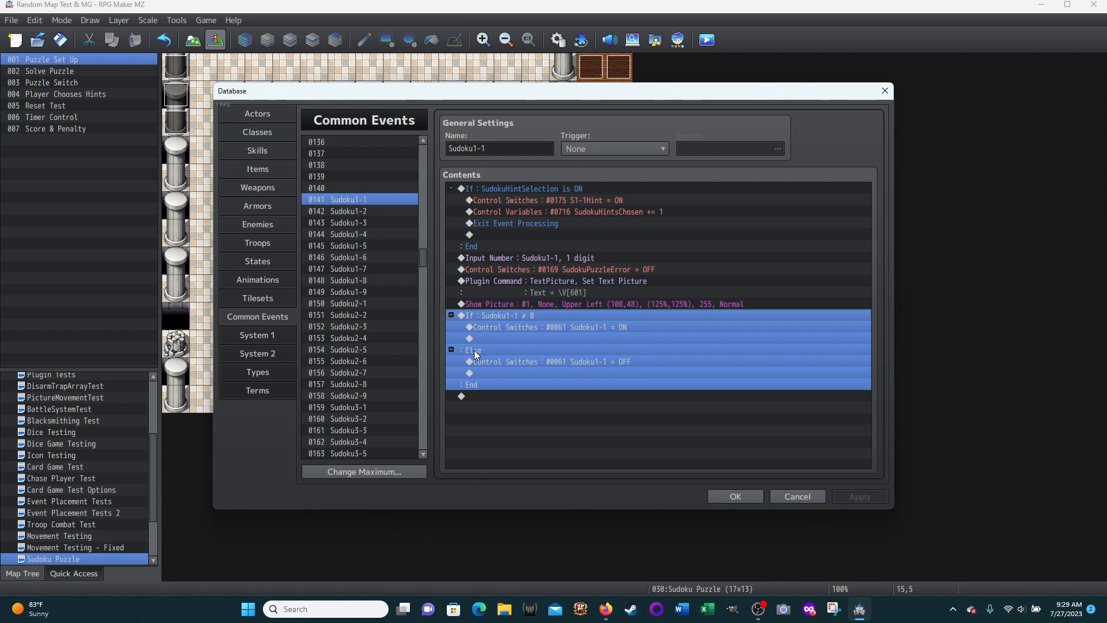
right_click(503, 321)
left_click(514, 334)
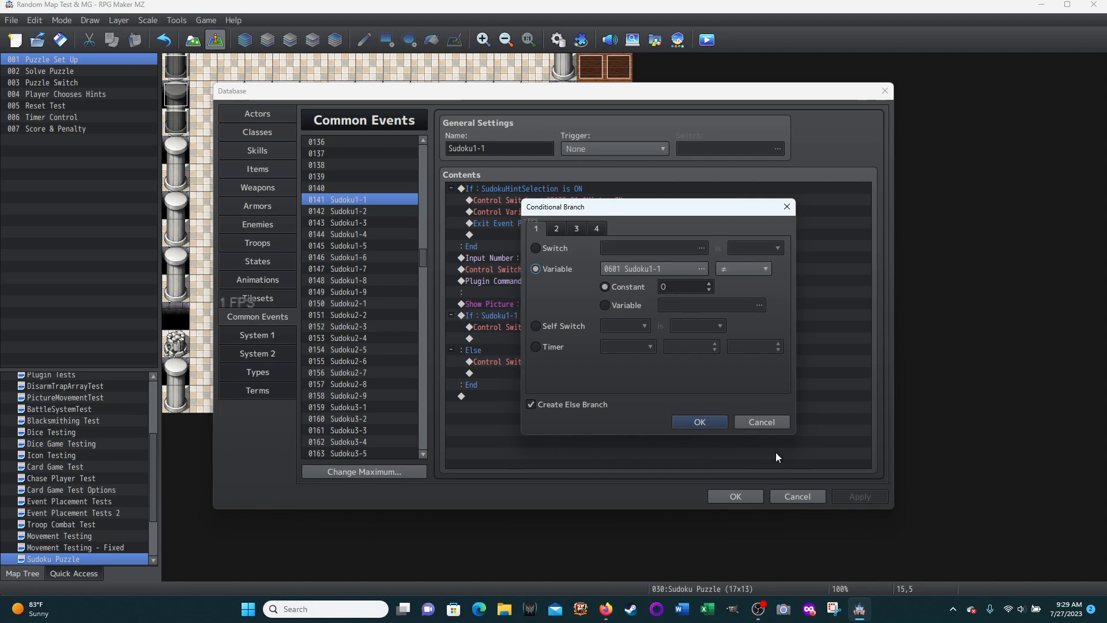
left_click(750, 421)
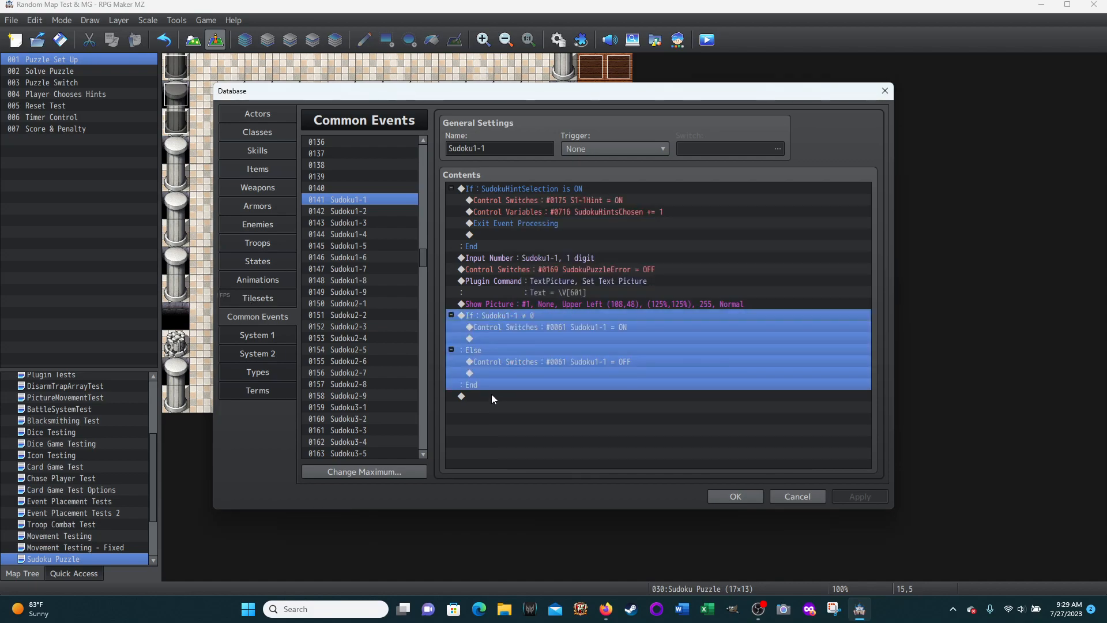
left_click(591, 404)
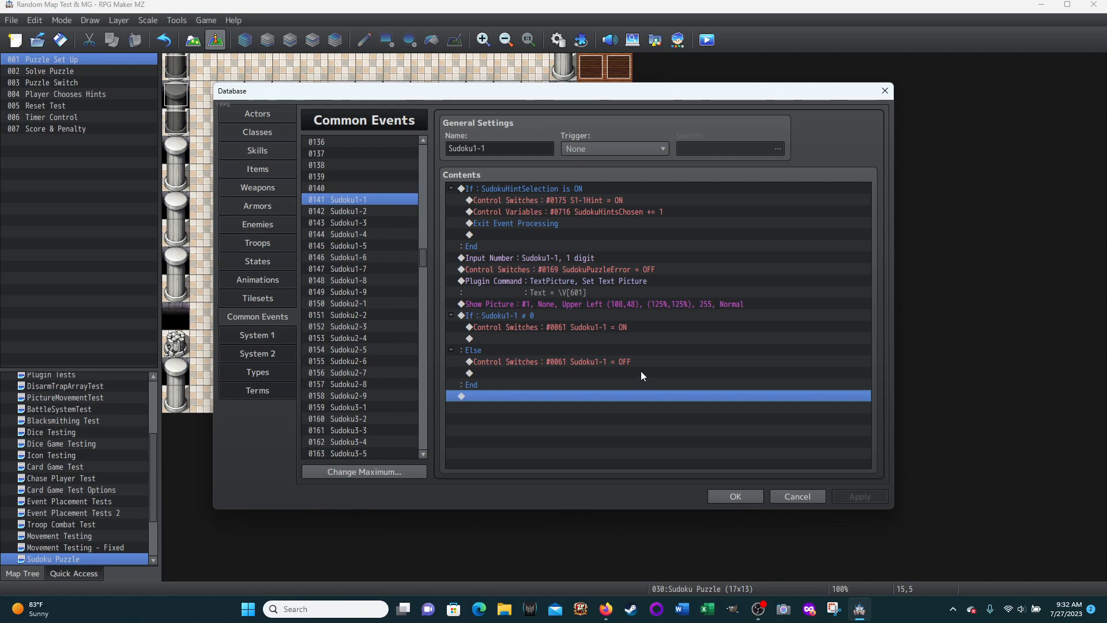
Open common event 0142 Sudoku1-2 and inspect the switch in its ON Control Switches command, cancelling without changes
left_click(351, 211)
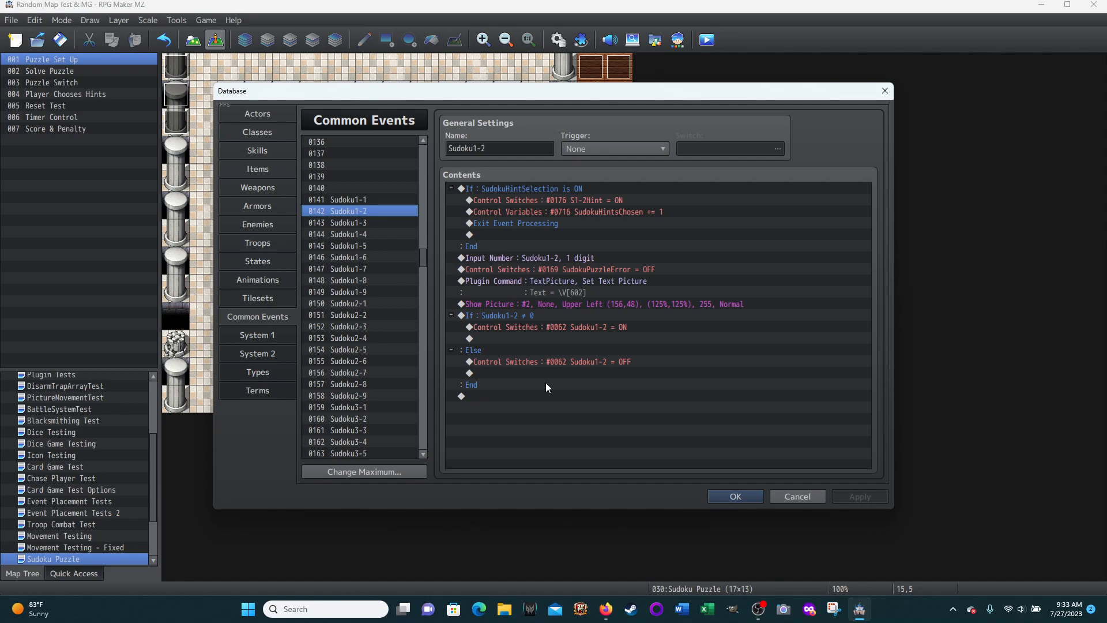
right_click(534, 327)
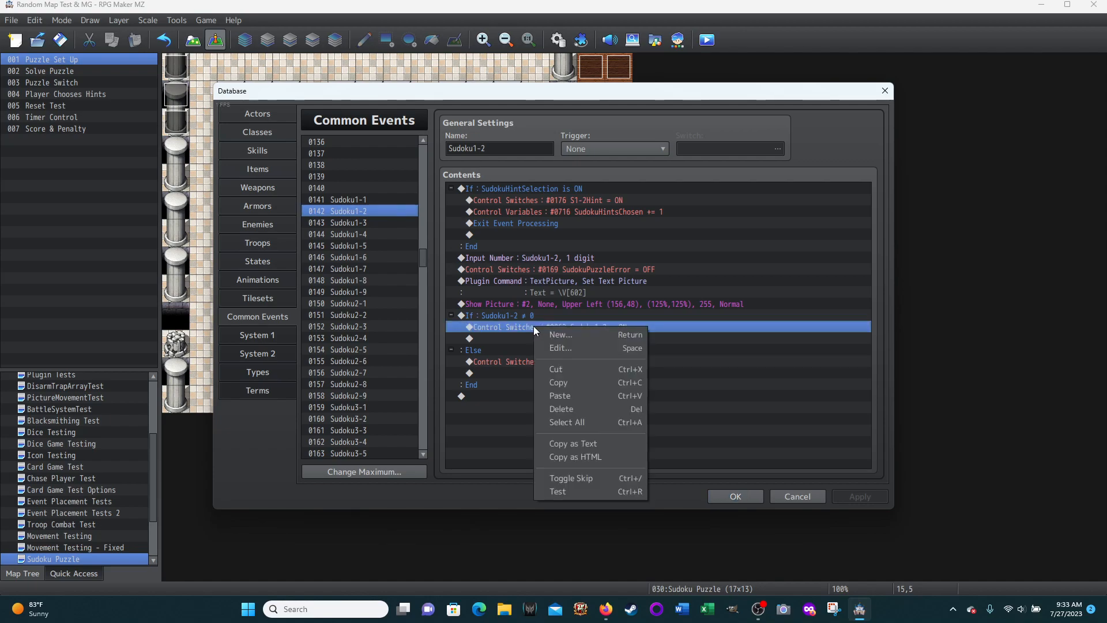
left_click(555, 347)
left_click(730, 295)
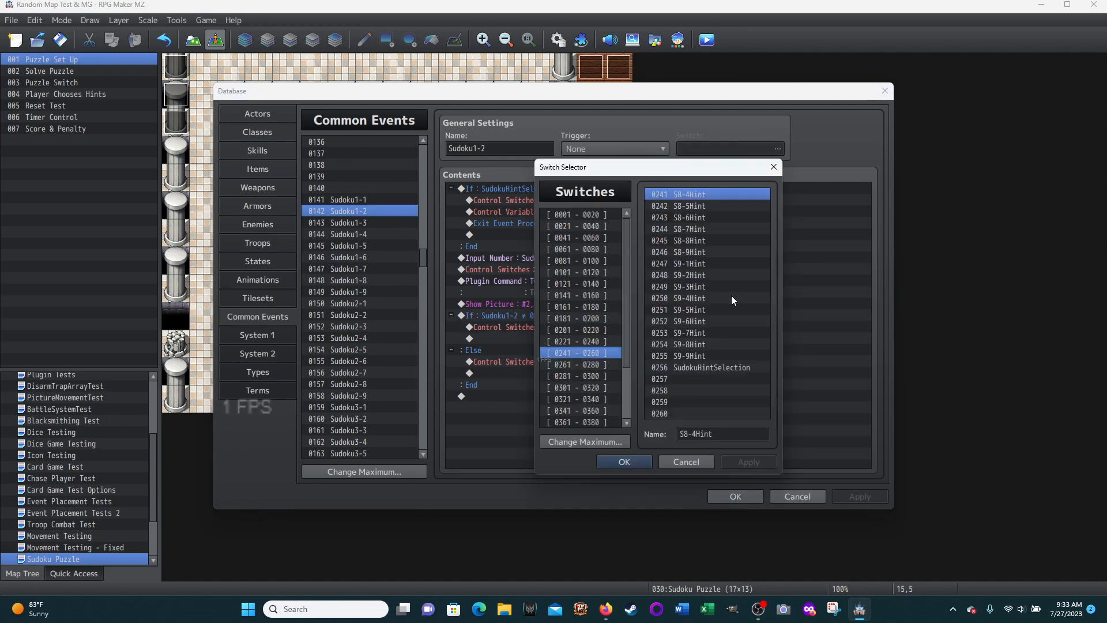
left_click(690, 461)
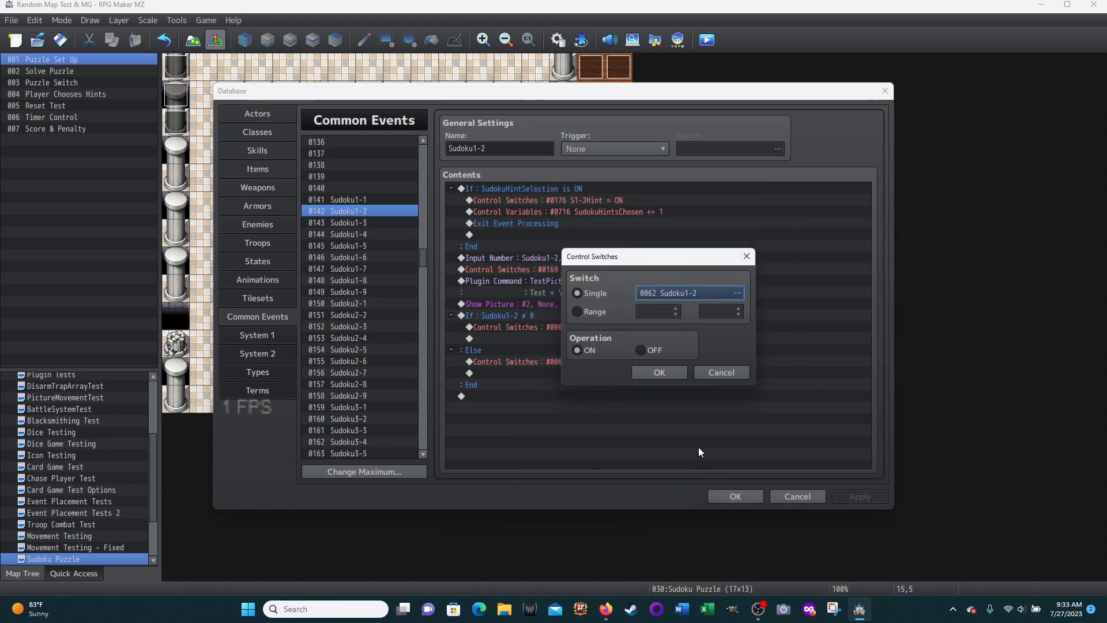
left_click(716, 374)
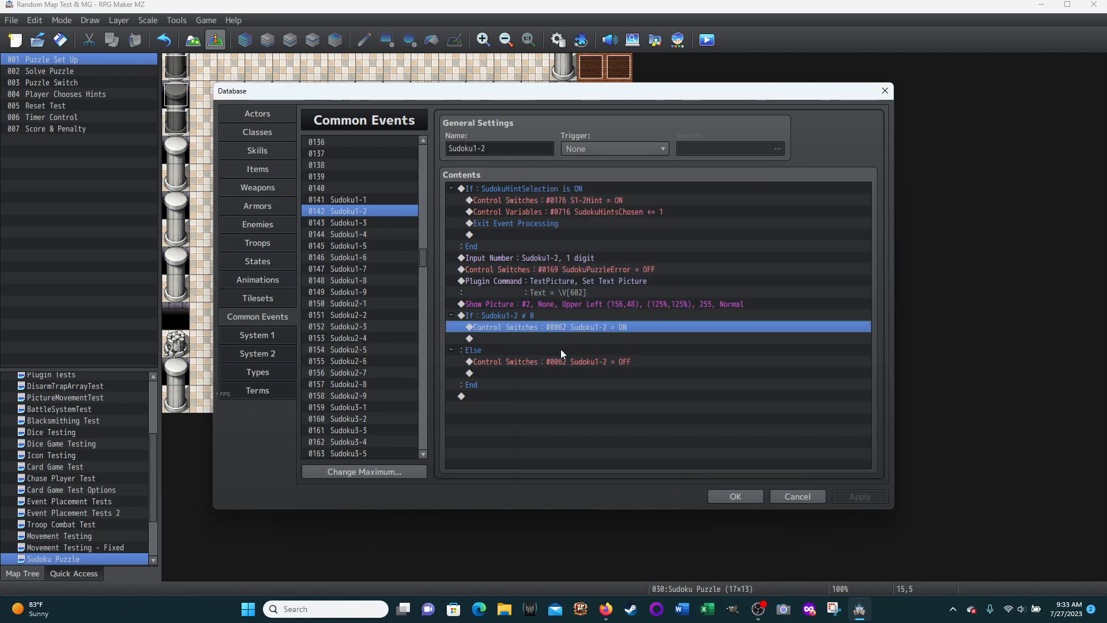
Compare the Sudoku1-1 and Sudoku1-2 common events, then open common event 0221 Sudoku9-9 to view its contents
left_click(347, 200)
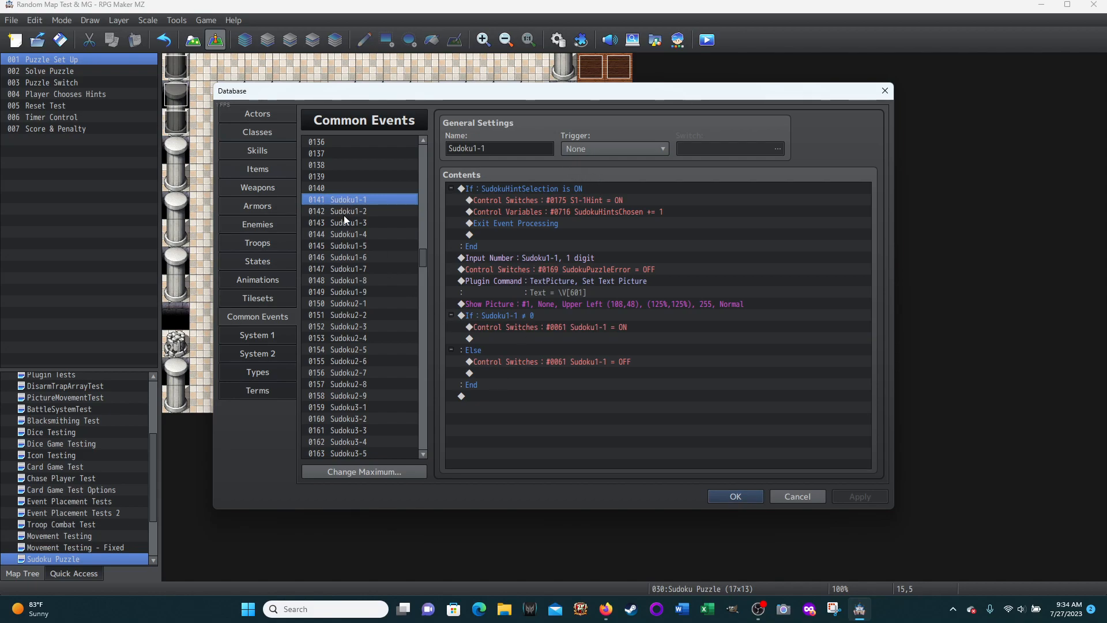
left_click(348, 211)
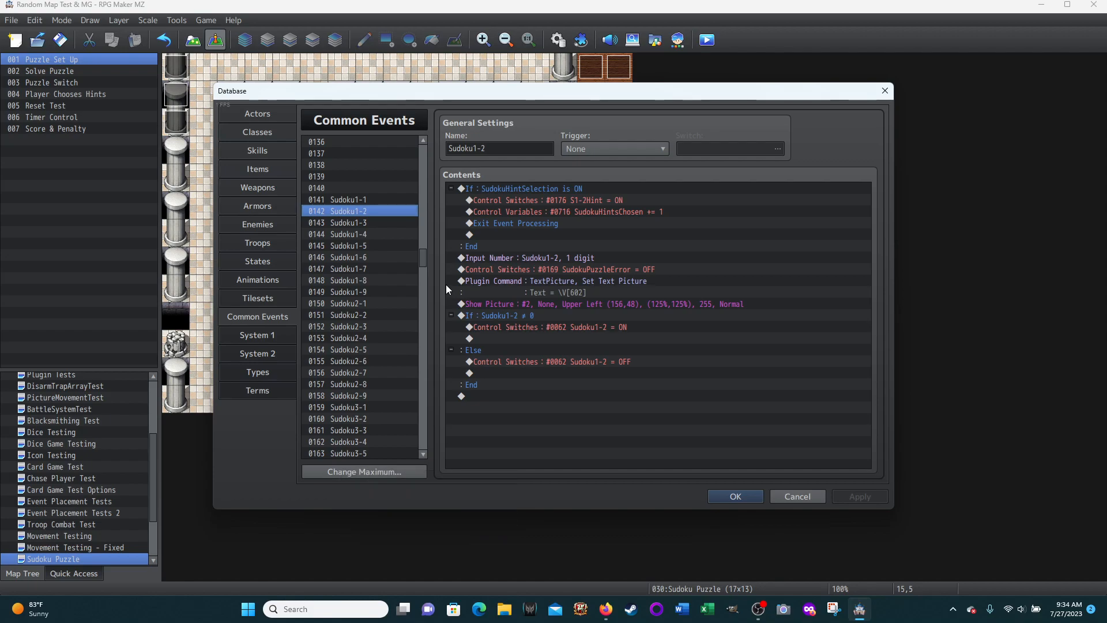
scroll(370, 279, "down", 4)
scroll(368, 277, "down", 20)
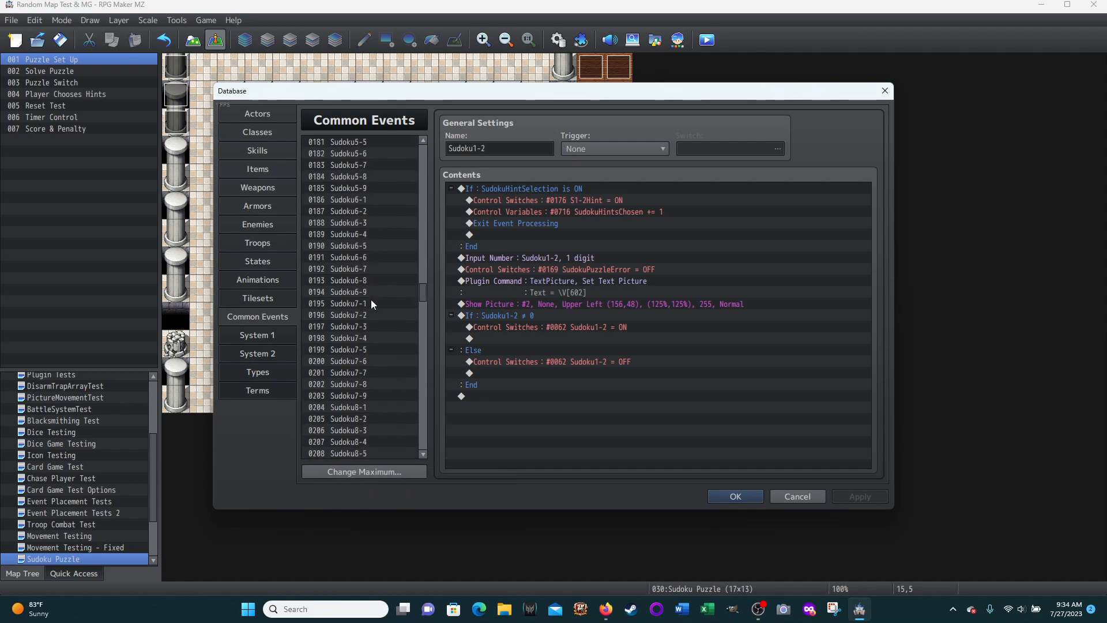
left_click(337, 281)
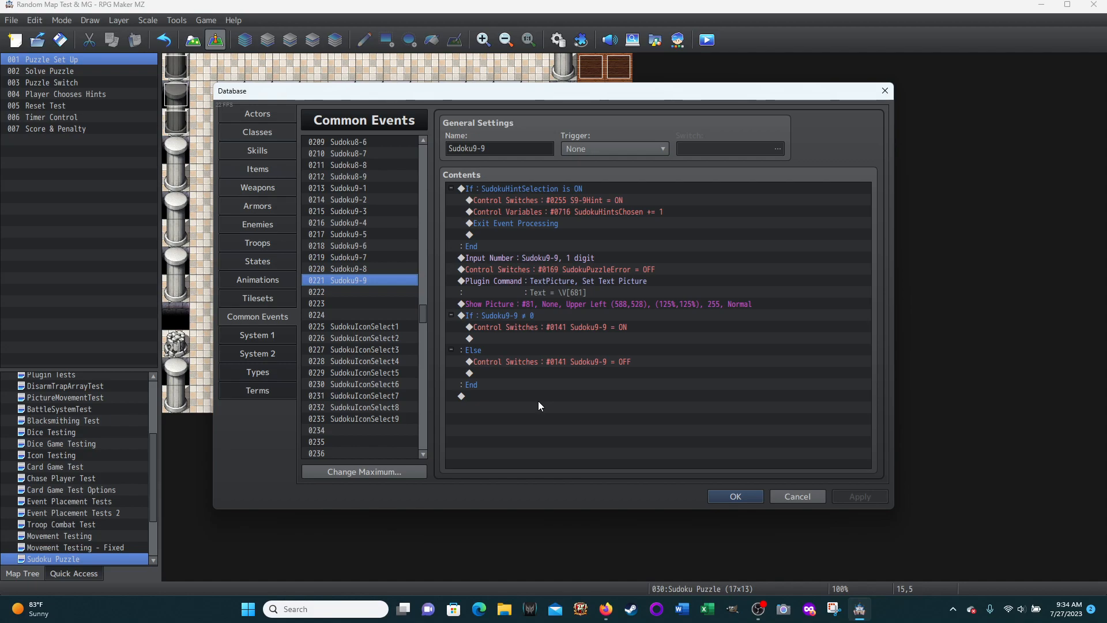
Begin a Control Variables command at the end of Sudoku9-9 and name variable 0861 "Hello" in the variable selector
double_click(502, 396)
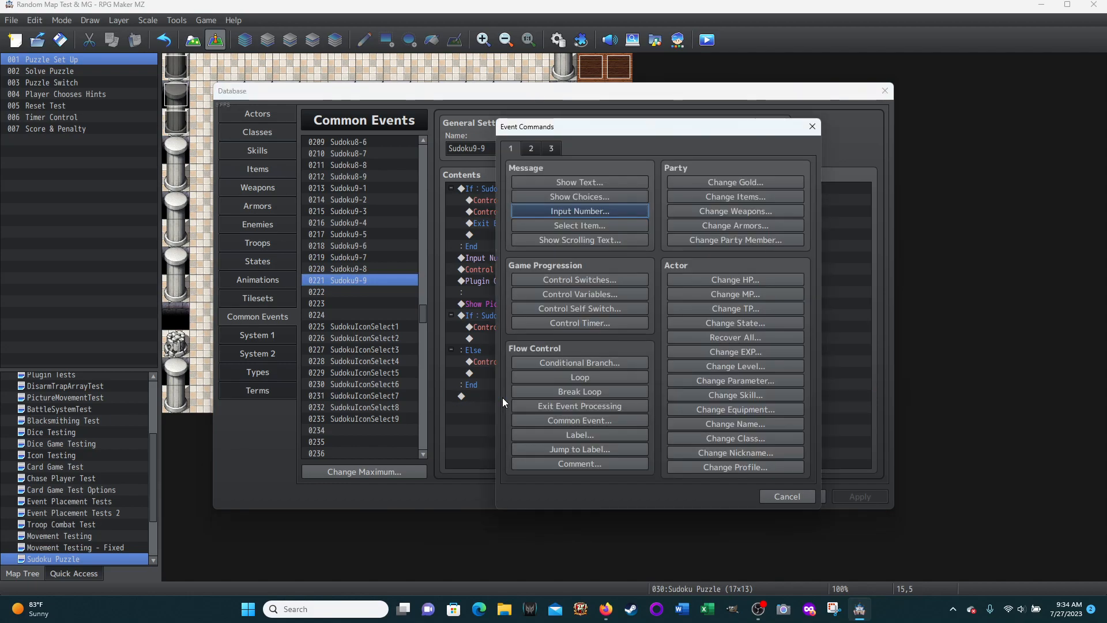
left_click(567, 293)
left_click(705, 232)
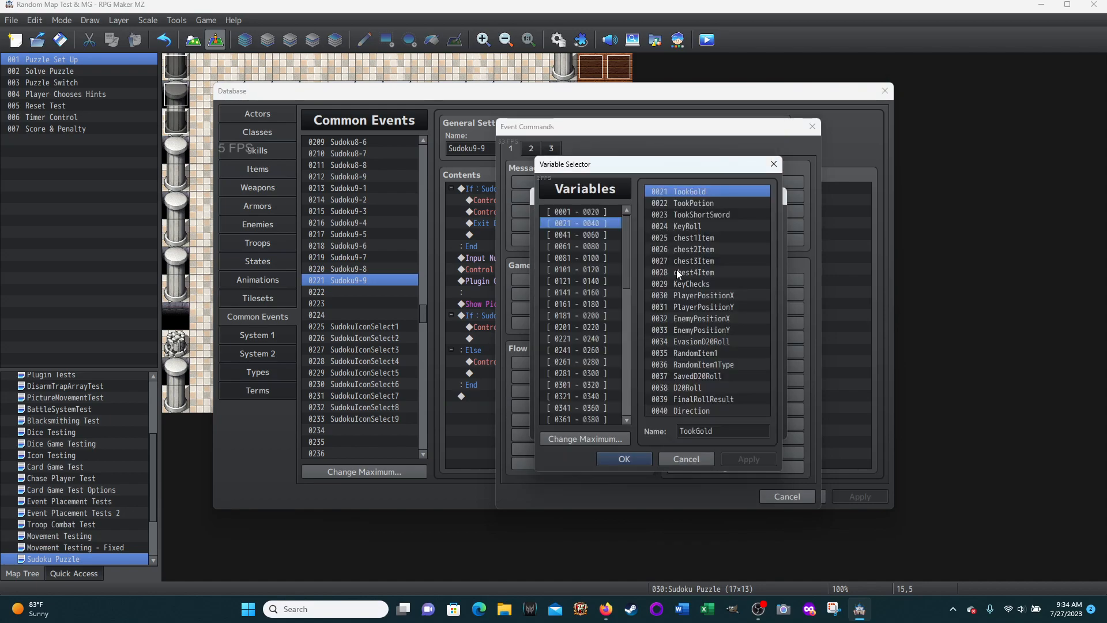
left_click_drag(629, 276, 637, 403)
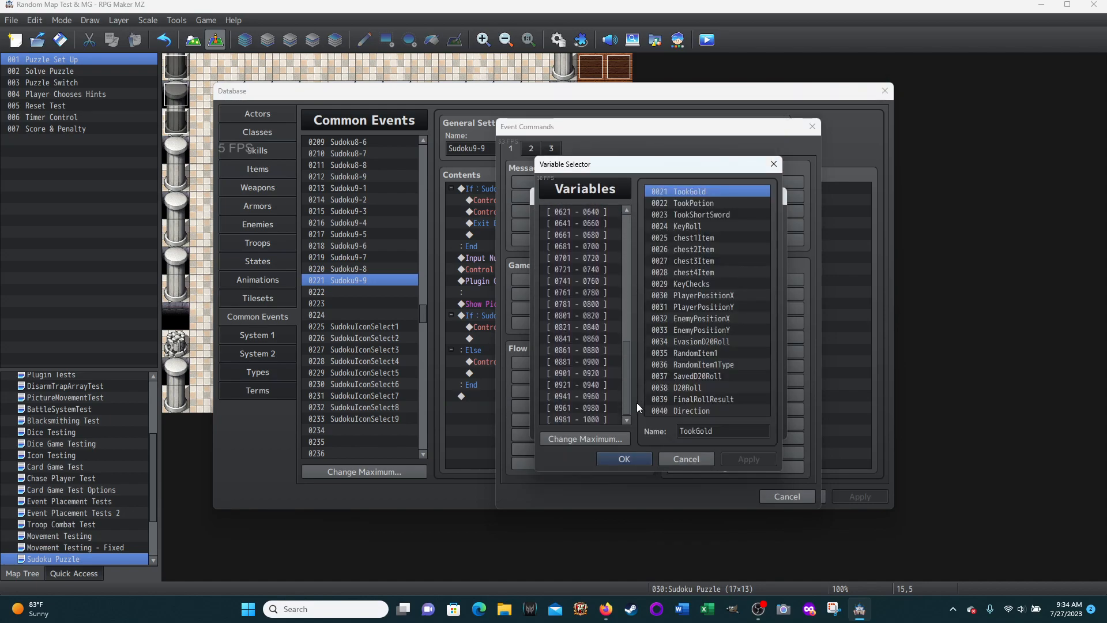
left_click(576, 351)
left_click(703, 433)
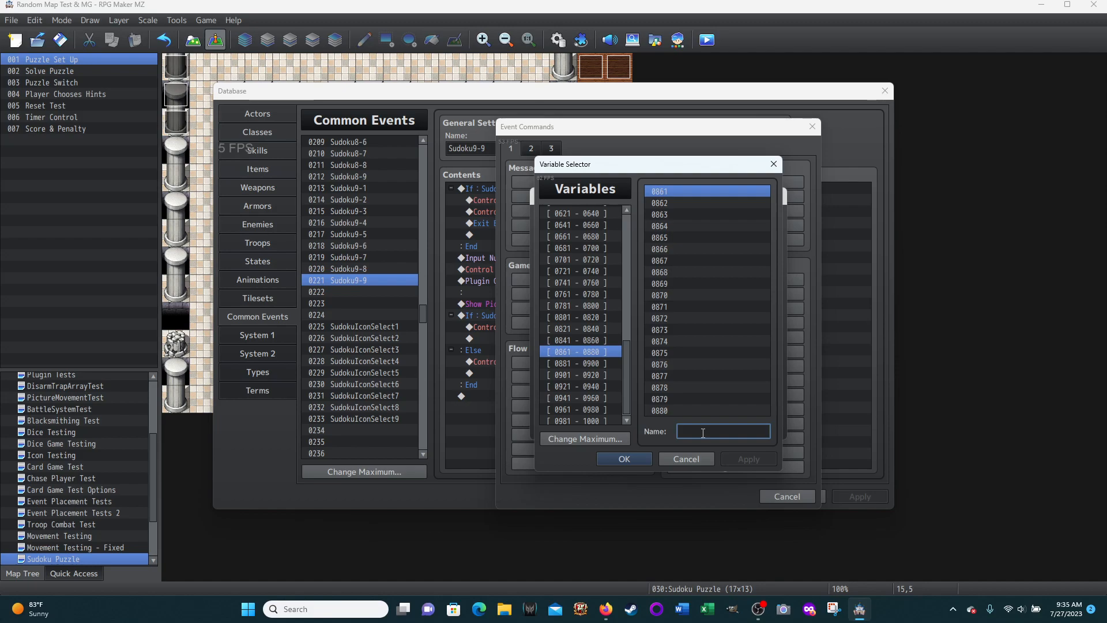
type("Hello")
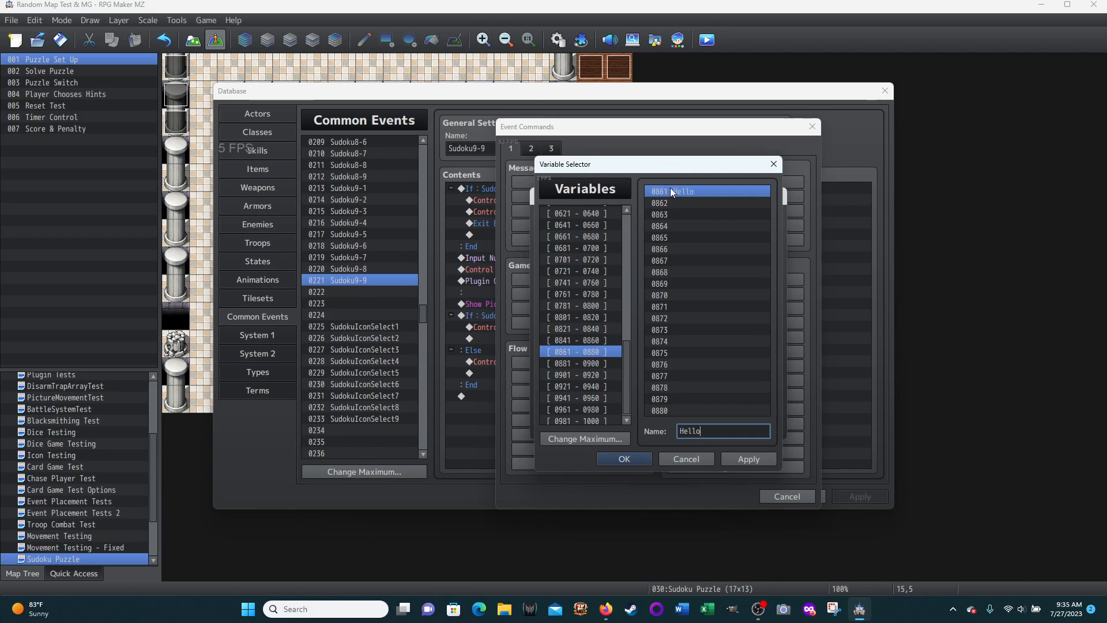
Name variable 0862 "Bye" and variable 0863 "Good Luck"
left_click(690, 203)
left_click(710, 435)
type("Bye")
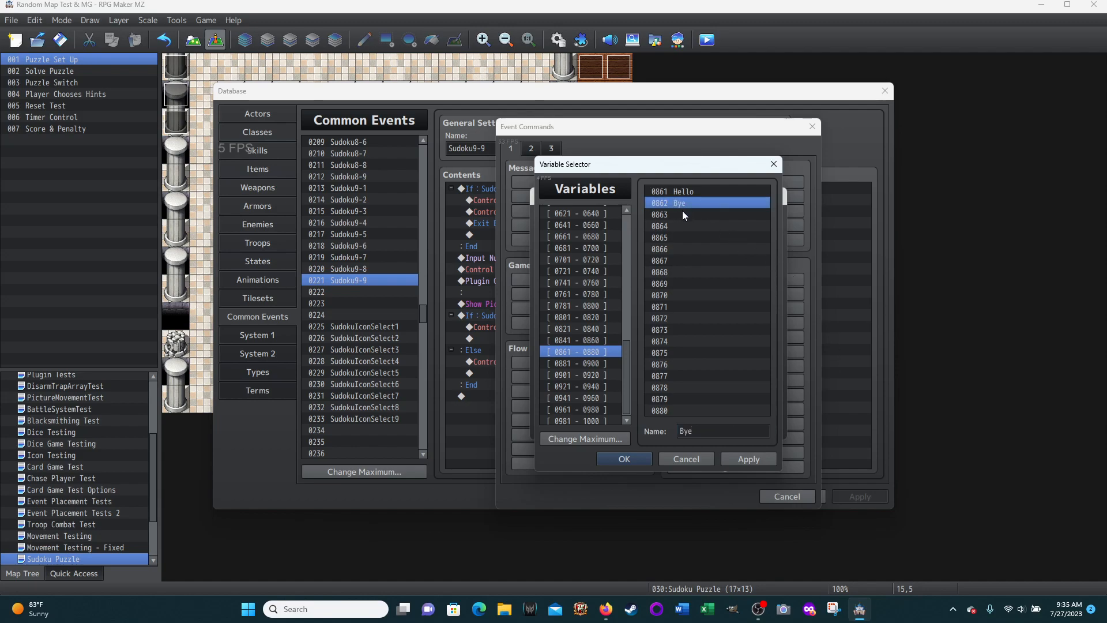
left_click(683, 212)
left_click(699, 431)
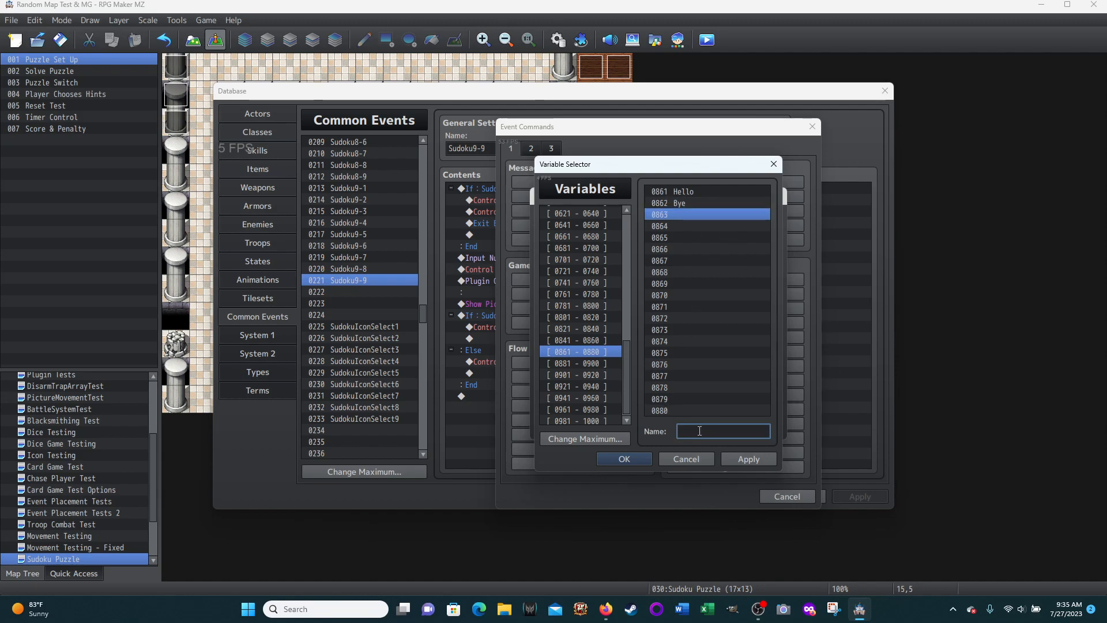
type("Good Luck")
left_click(702, 227)
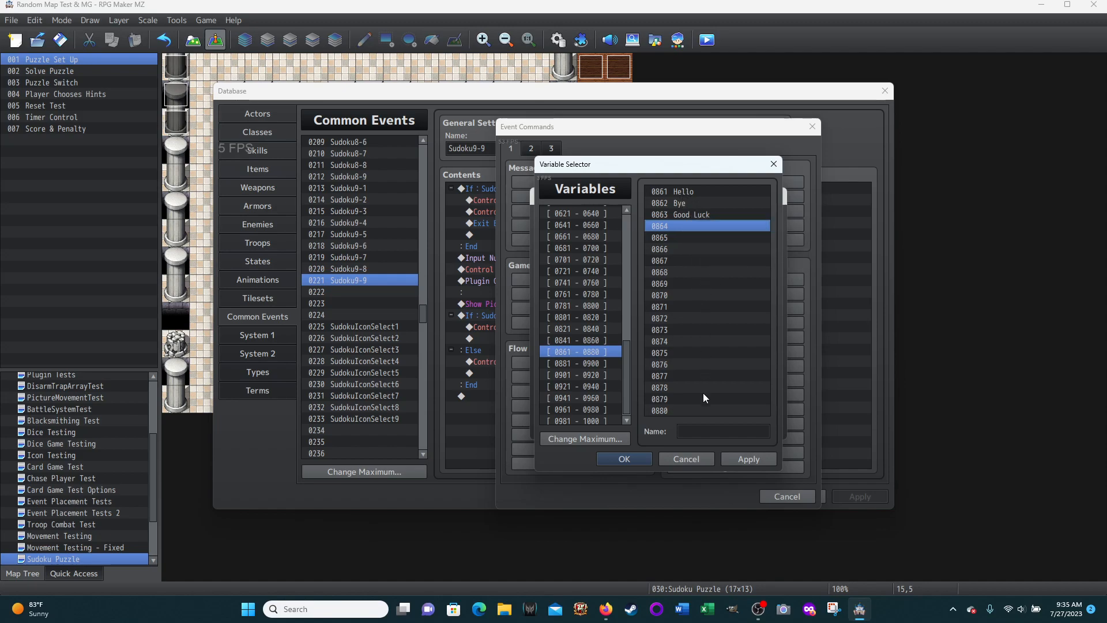
Clear the trial names of variables 0861 to 0863 and cancel the Control Variables command
left_click(681, 216)
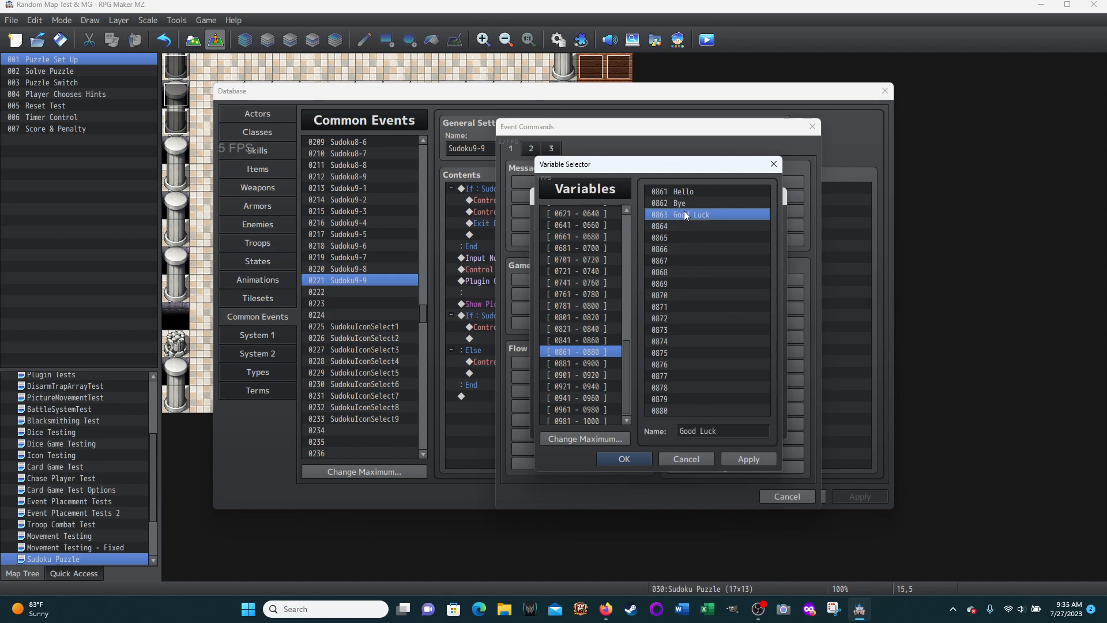
key("Delete")
left_click(682, 203)
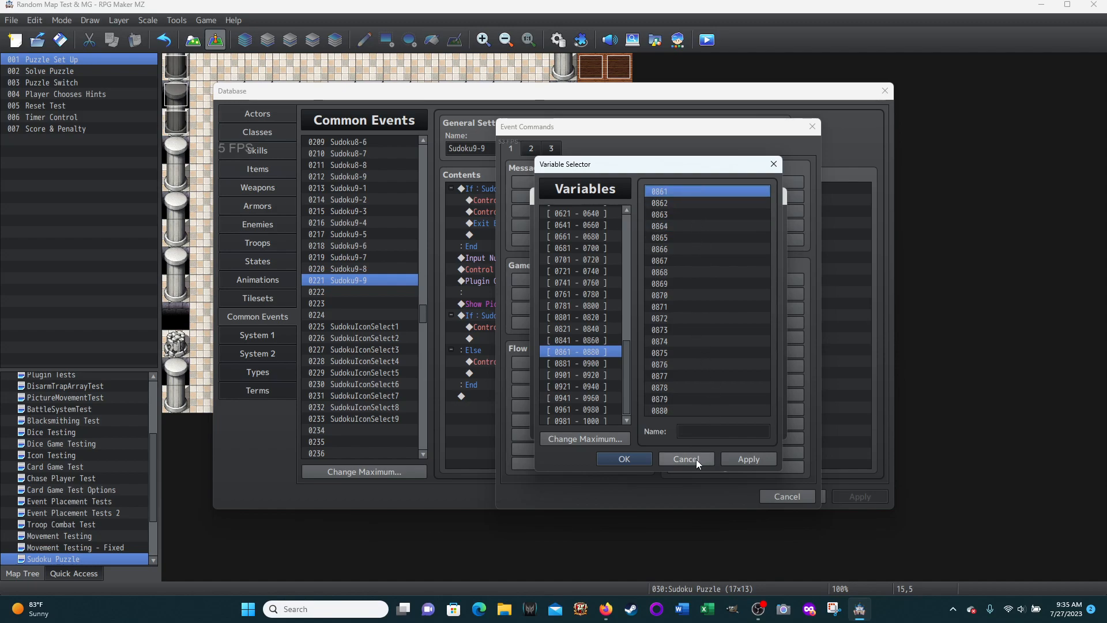
left_click(697, 459)
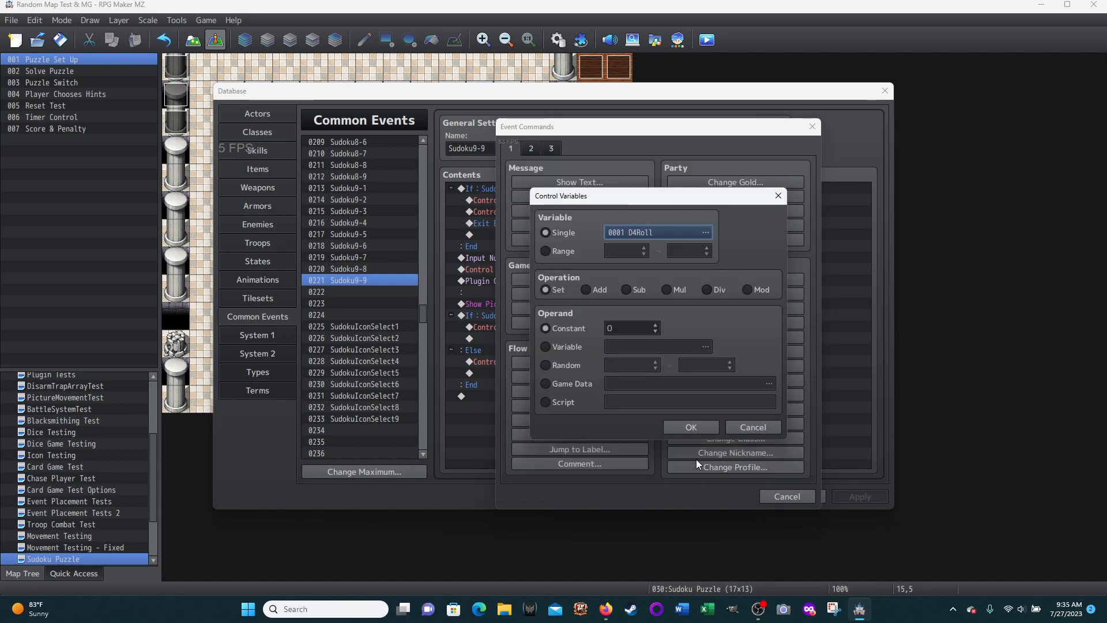
left_click(749, 427)
Begin a Control Switches command in Sudoku9-9 and name switch 0463 "hello" in the switch selector
left_click(568, 279)
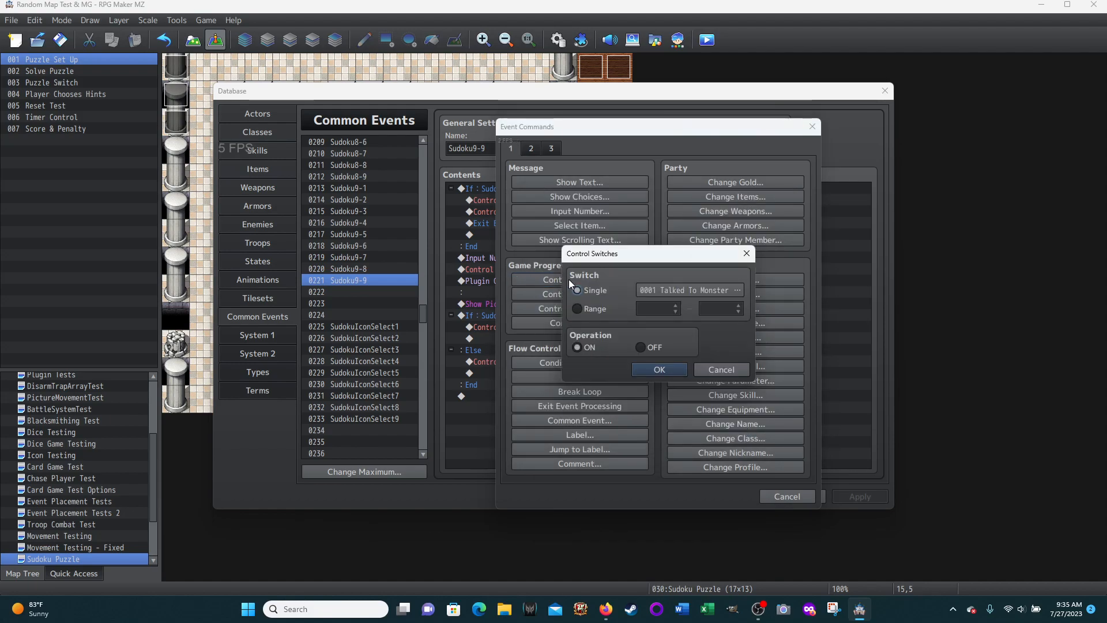
left_click(739, 289)
scroll(600, 382, "down", 2)
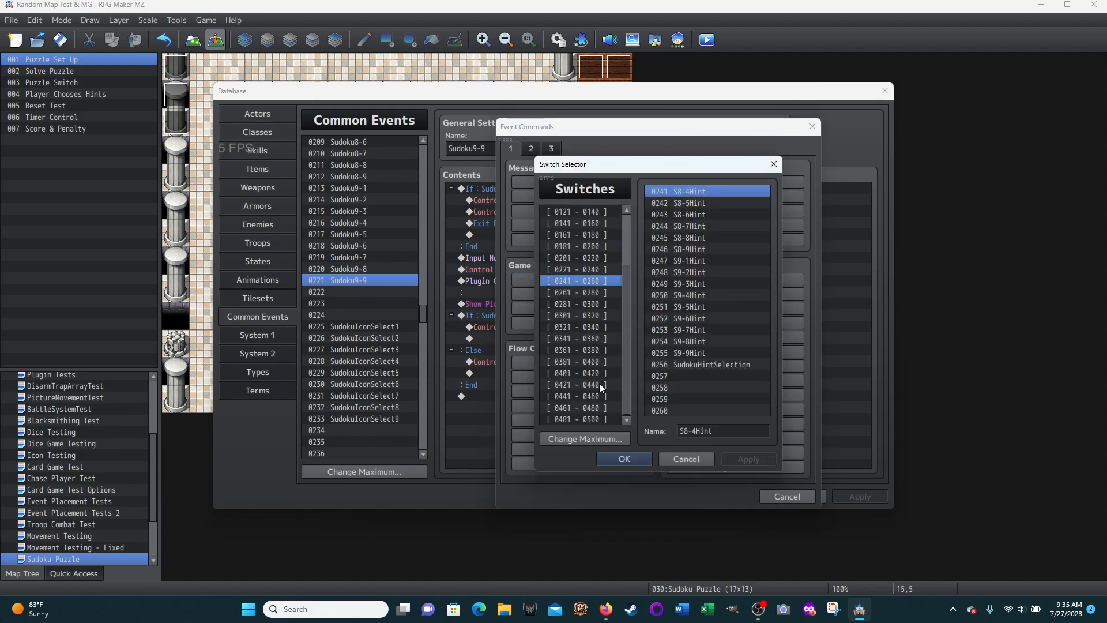
left_click(571, 407)
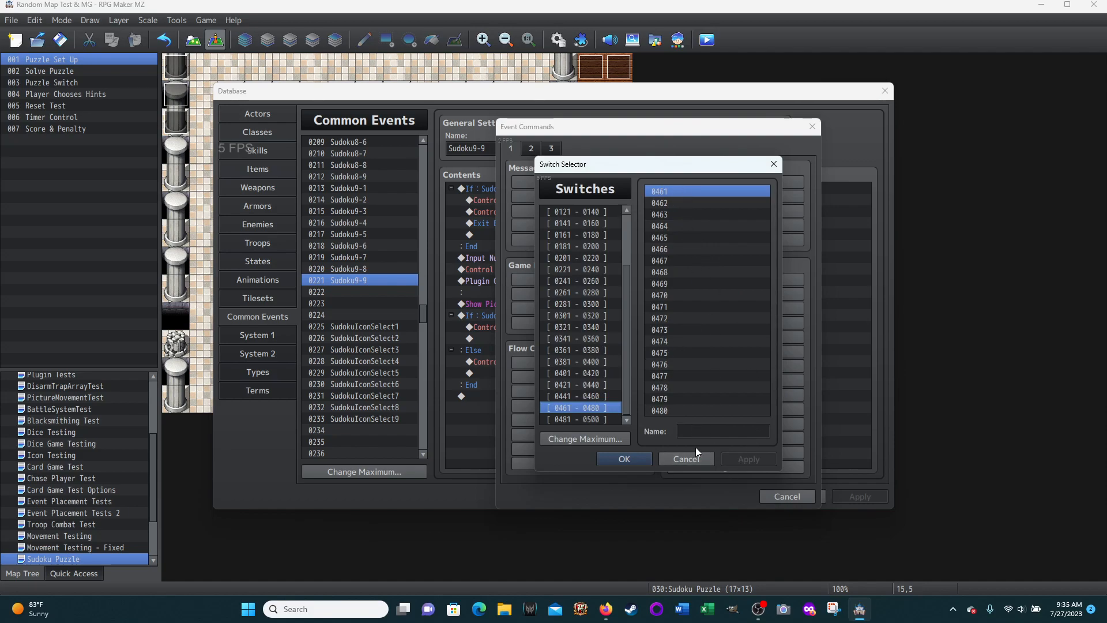
left_click(694, 215)
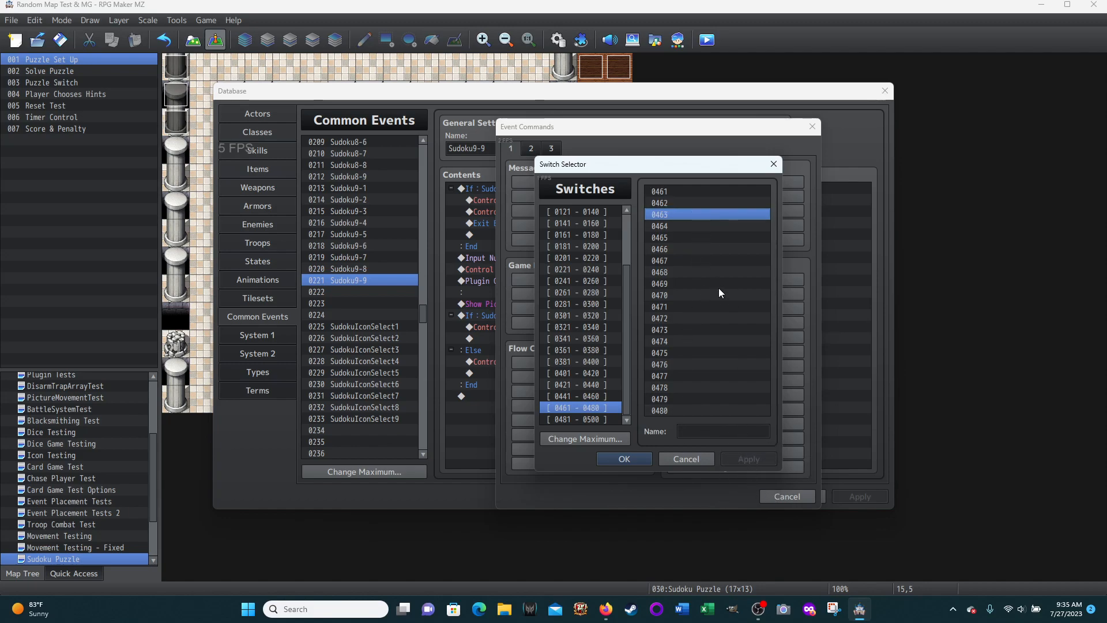
left_click(701, 432)
type("hello")
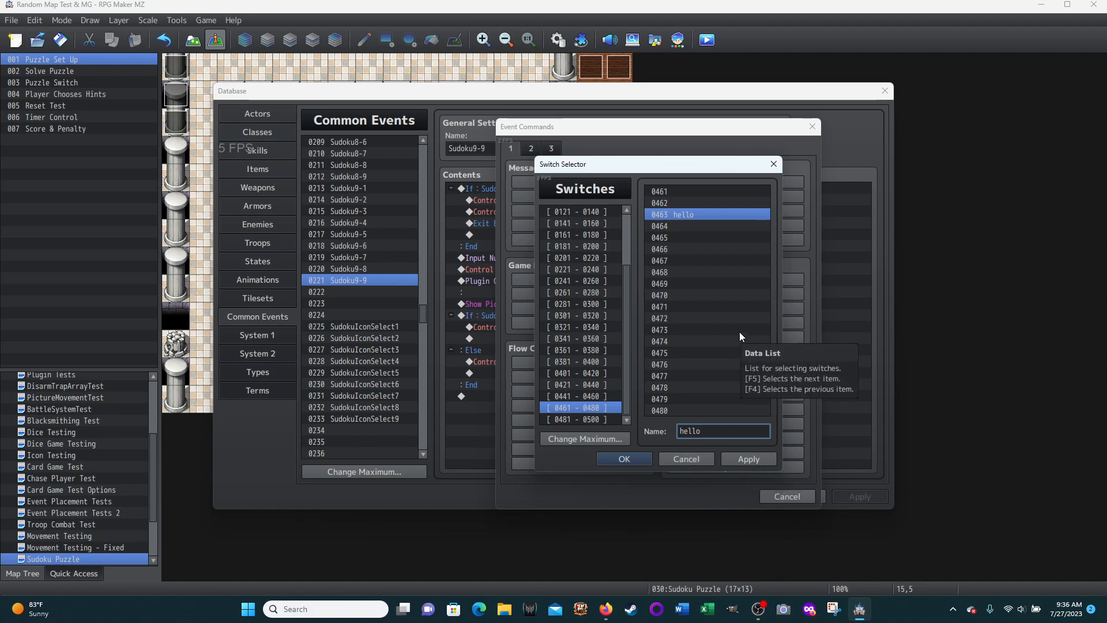
Clear switch 0463's name, add the command turning switch 0001 Talked To Monster ON to Sudoku9-9, apply it and close the database
left_click_drag(713, 431, 678, 431)
key("BackSpace")
left_click(693, 461)
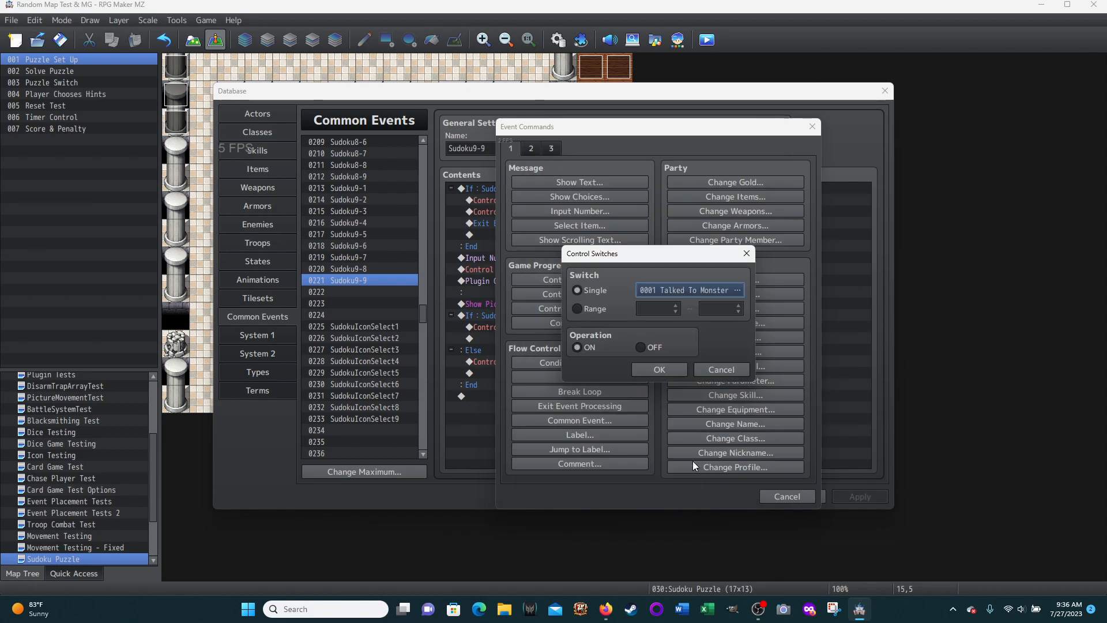
left_click(671, 365)
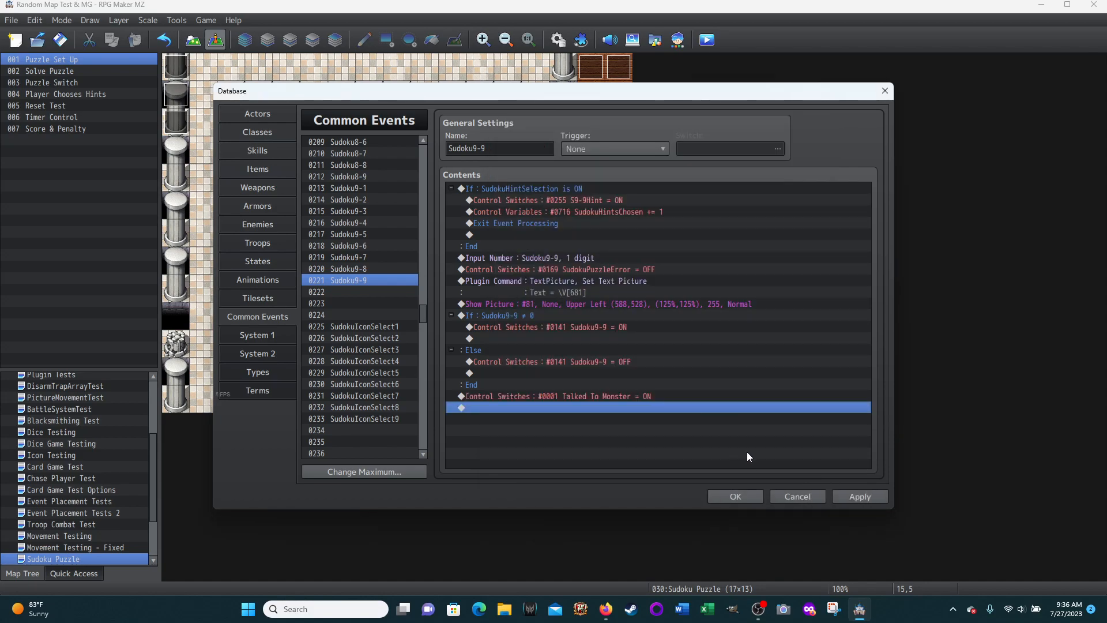
left_click(859, 495)
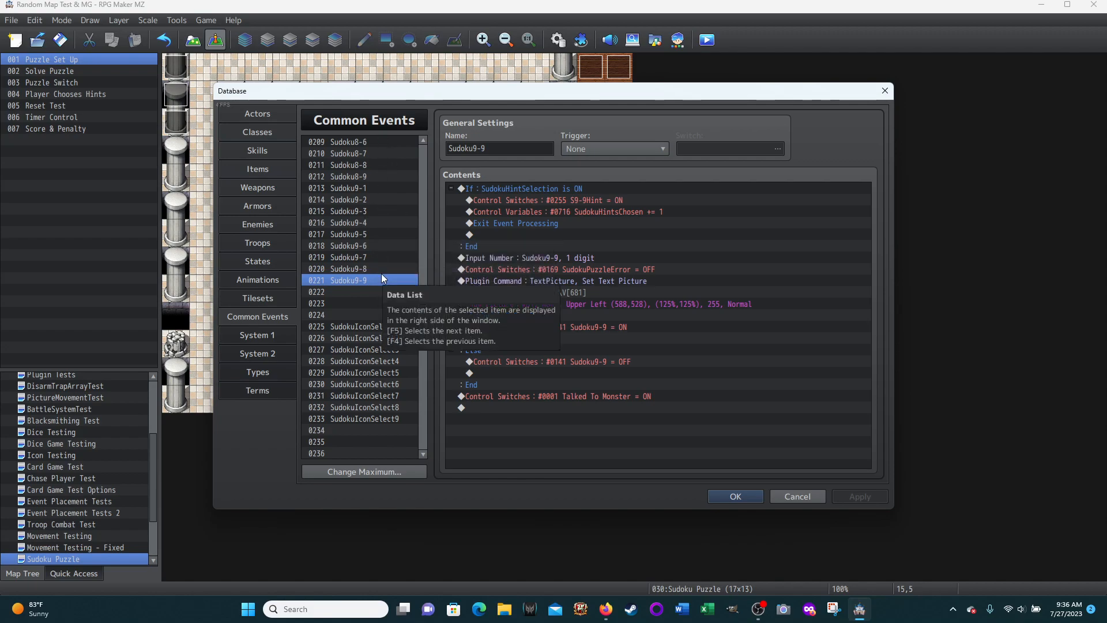
left_click(796, 496)
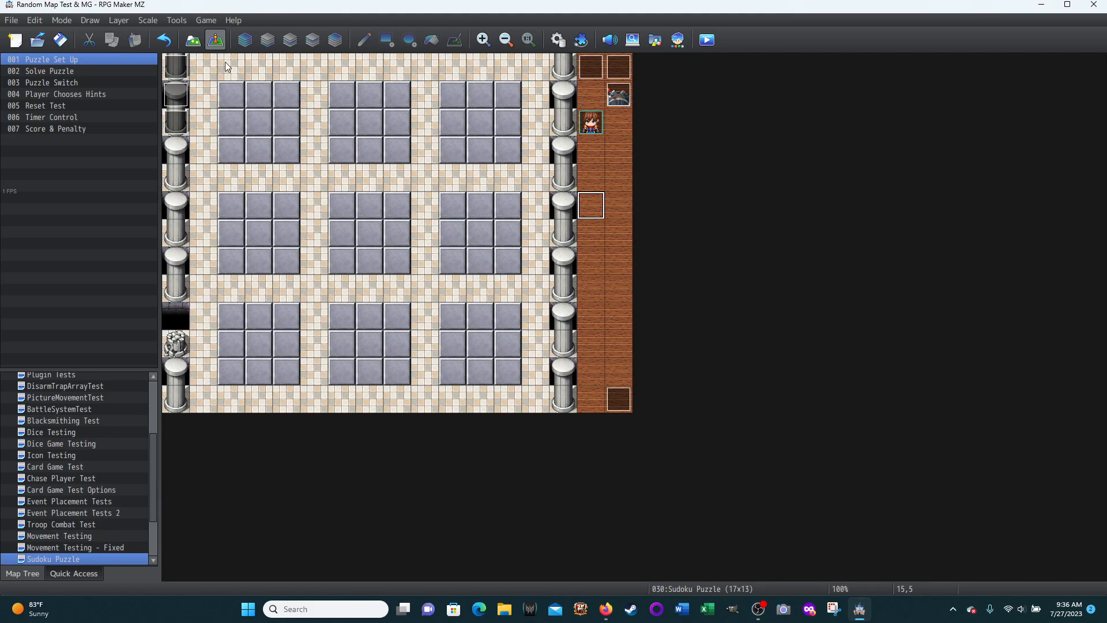
Switch to map editing mode and browse the tileset used for the Sudoku Puzzle map
left_click(193, 40)
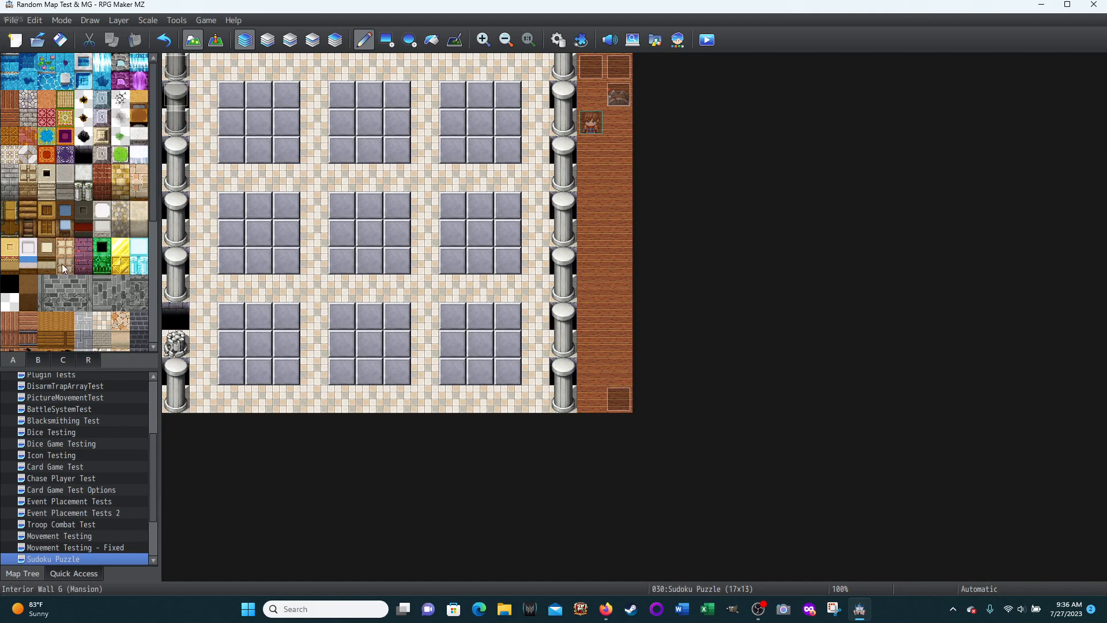
scroll(62, 264, "down", 5)
scroll(62, 265, "down", 2)
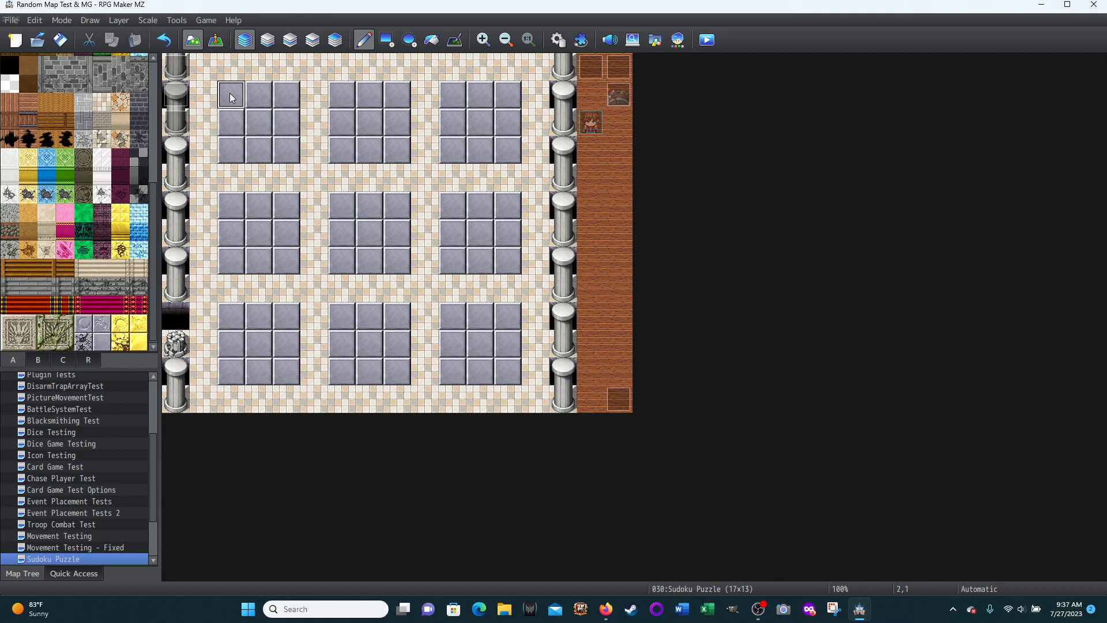
Return to event editing mode and inspect the Puzzle Switch event's contents, cancelling without changes
left_click(218, 39)
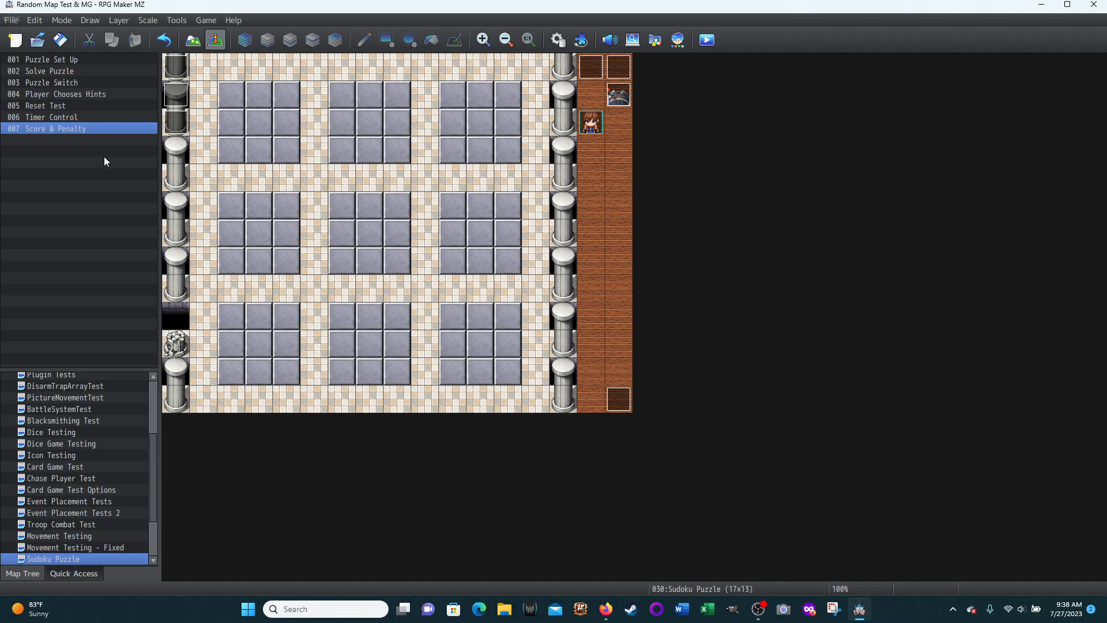
left_click(617, 97)
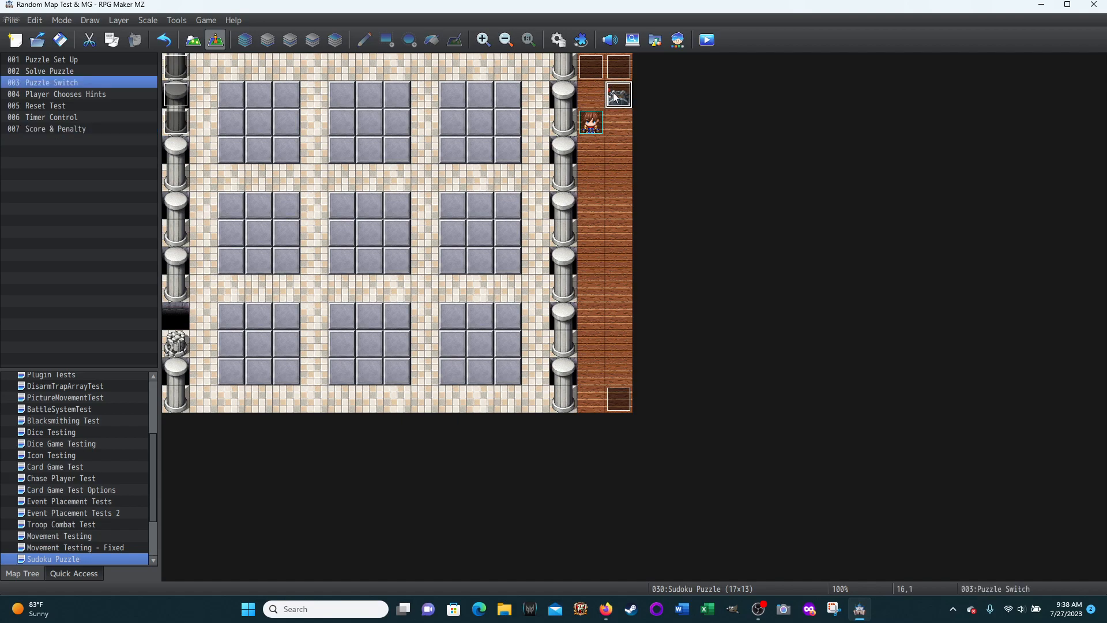
double_click(45, 81)
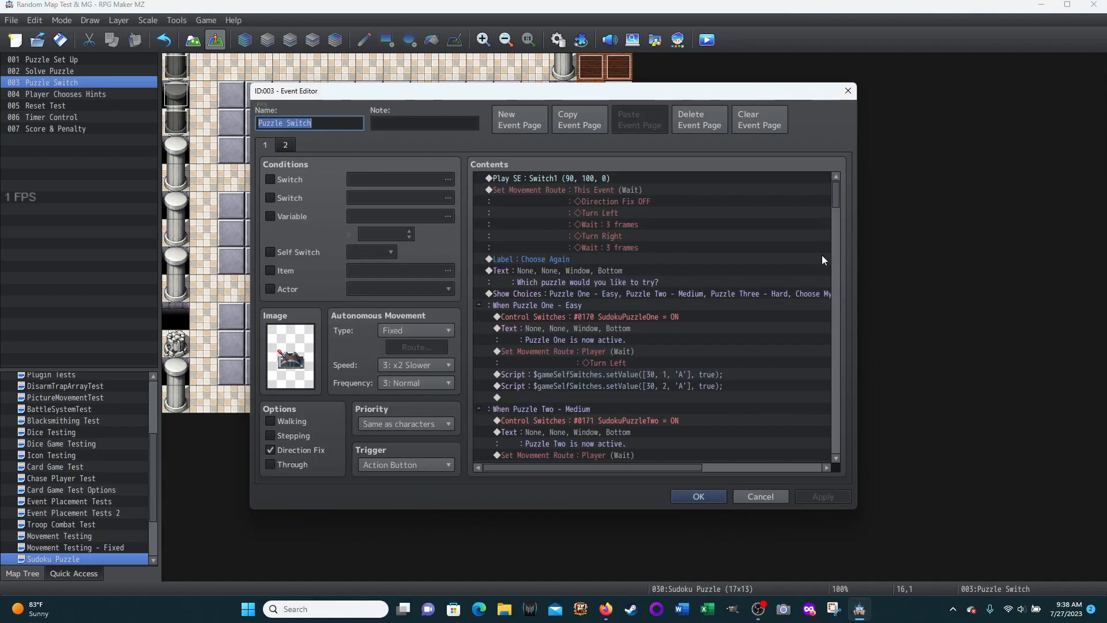
left_click(762, 496)
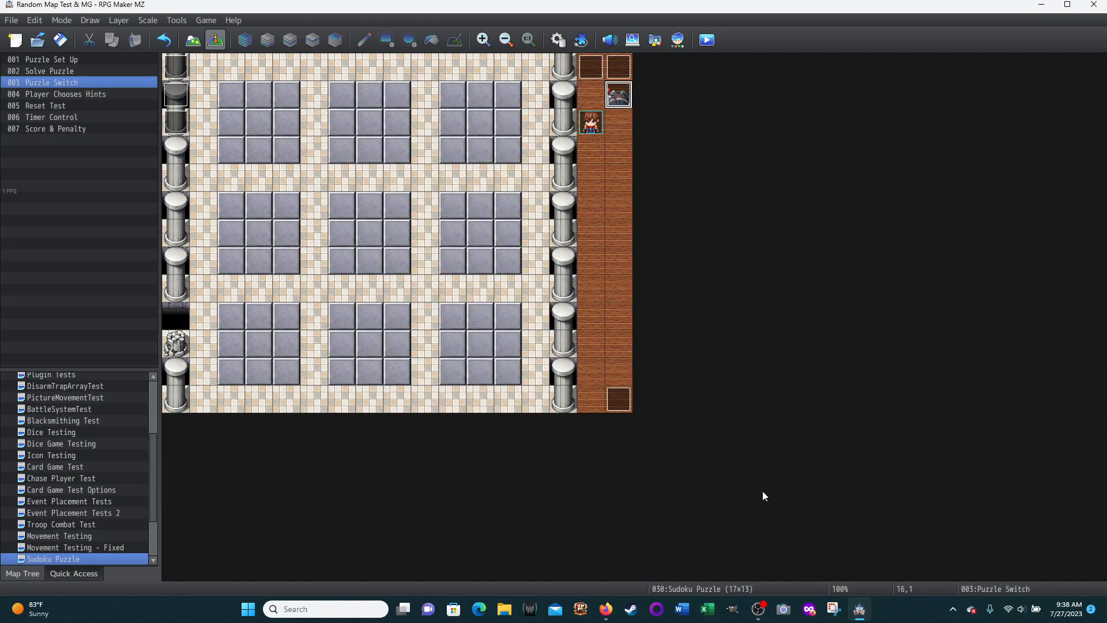
Create a quick Switch event at map tile 15,4 associated with switch 0001 Talked To Monster, keeping the default lever image
double_click(595, 175)
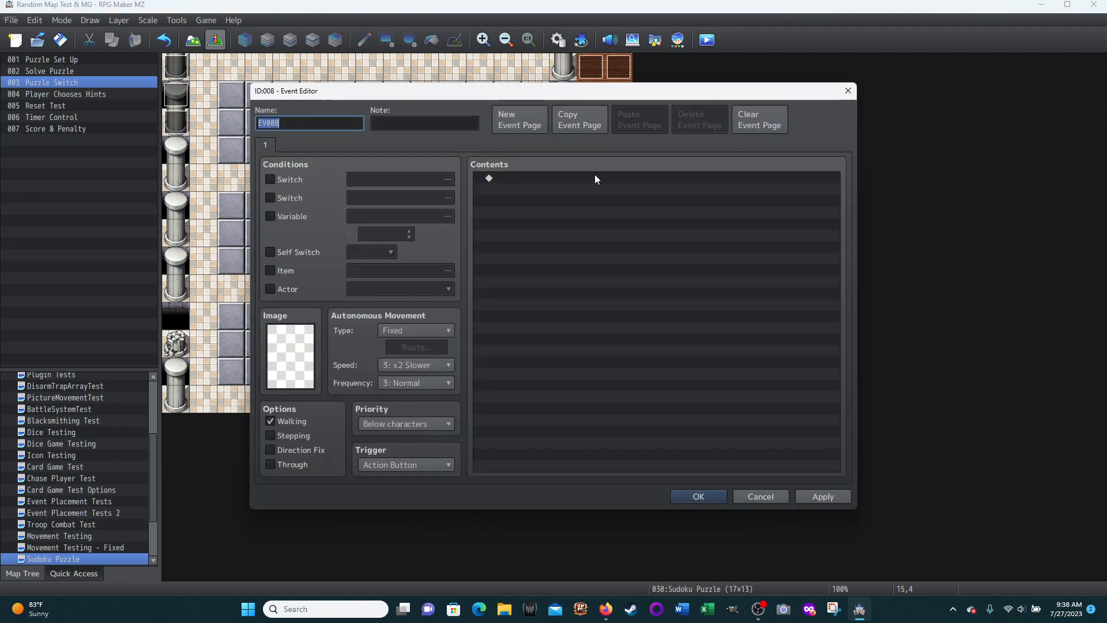
left_click(772, 497)
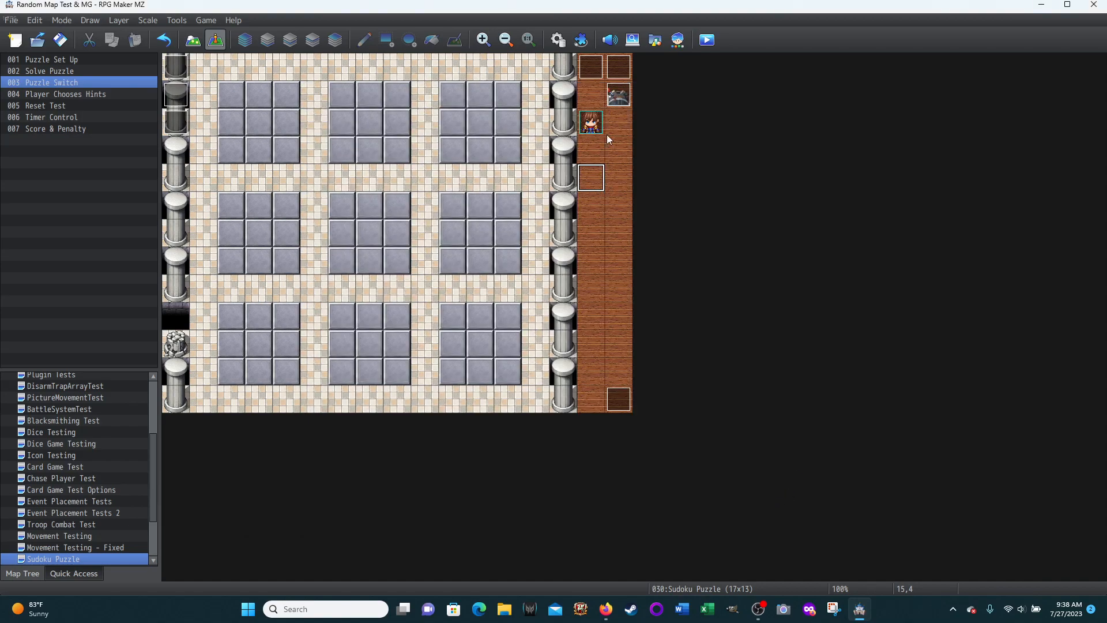
right_click(594, 177)
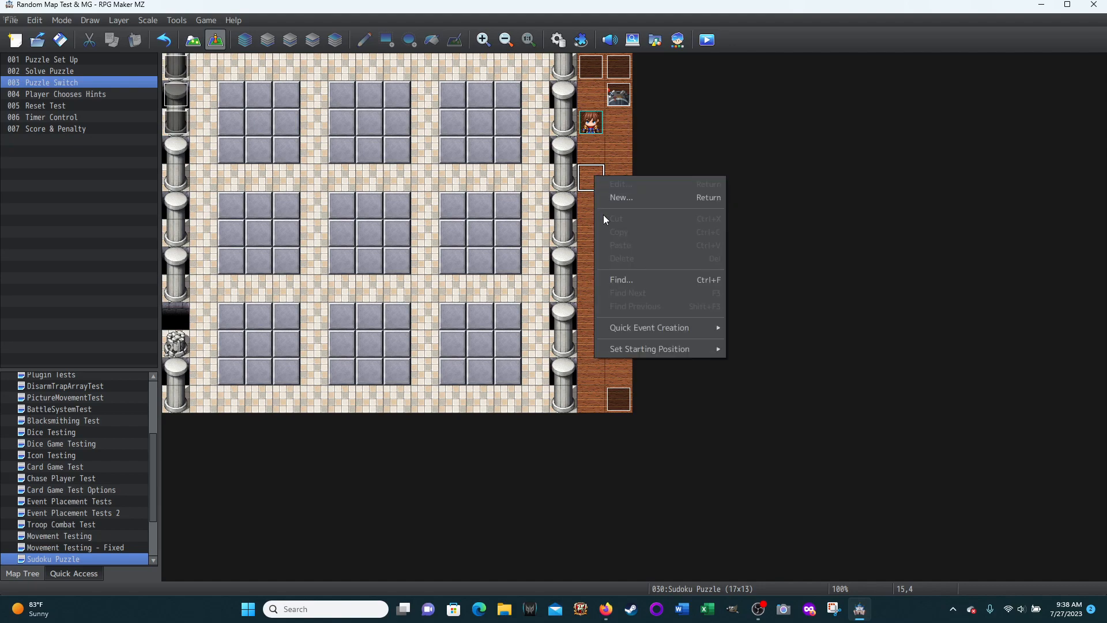
mouse_move(641, 331)
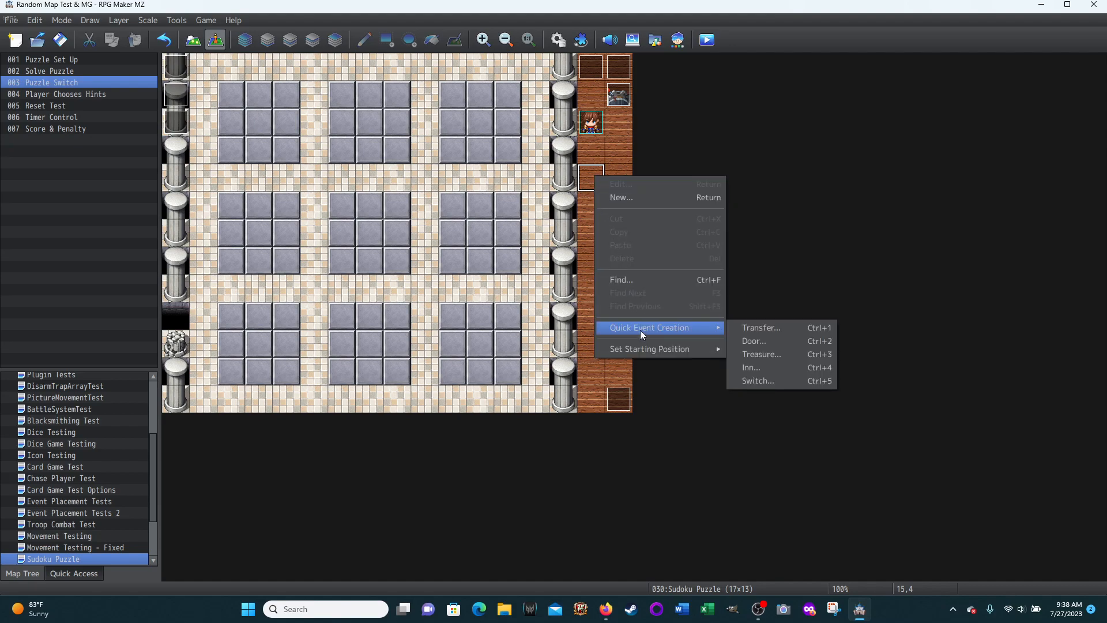
left_click(756, 379)
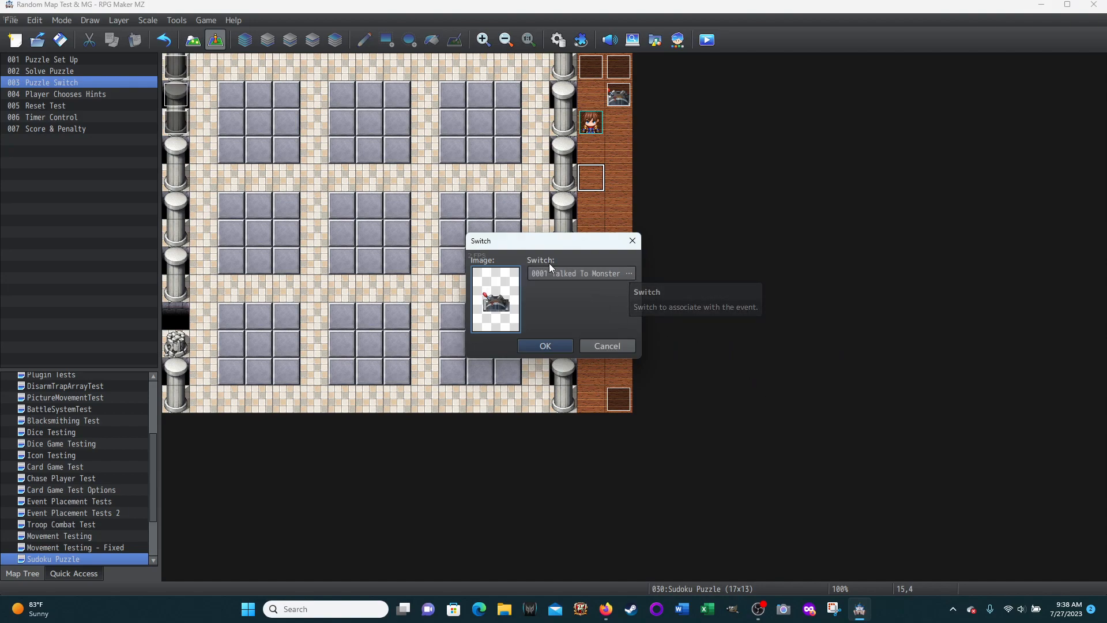
left_click(545, 348)
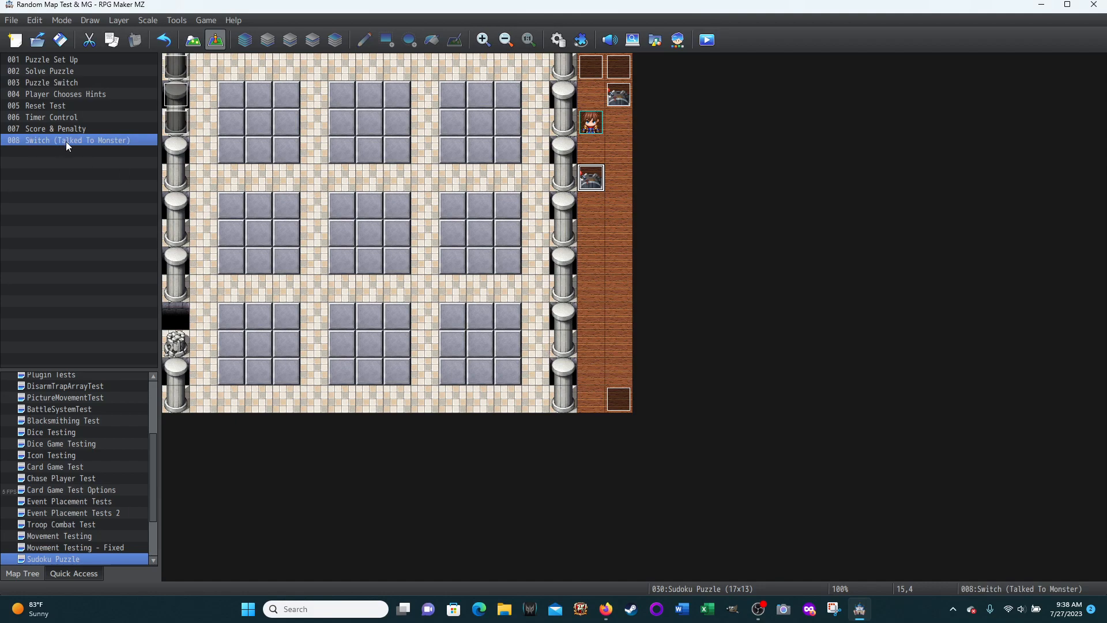
Open the new Talked To Monster switch event and compare the conditions and commands of its two pages
double_click(589, 179)
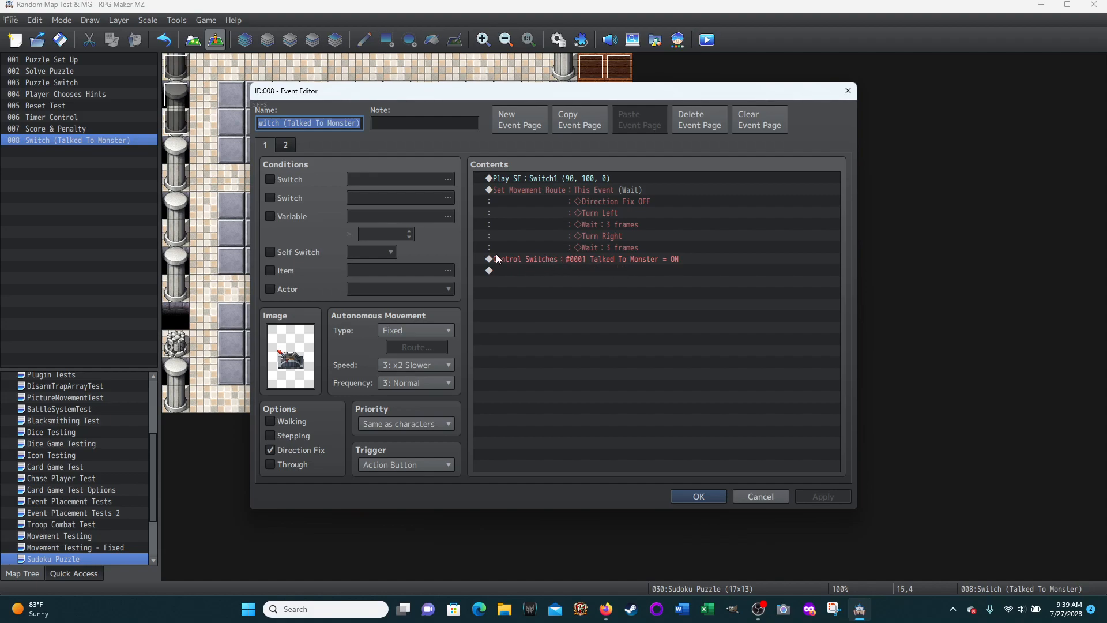
left_click(286, 145)
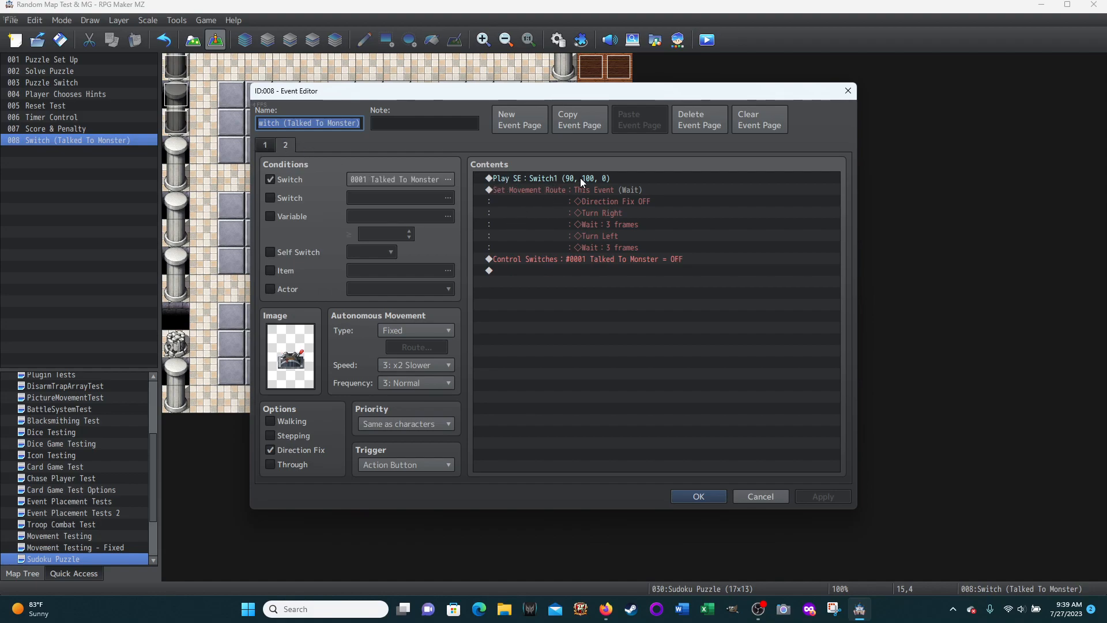
left_click(267, 145)
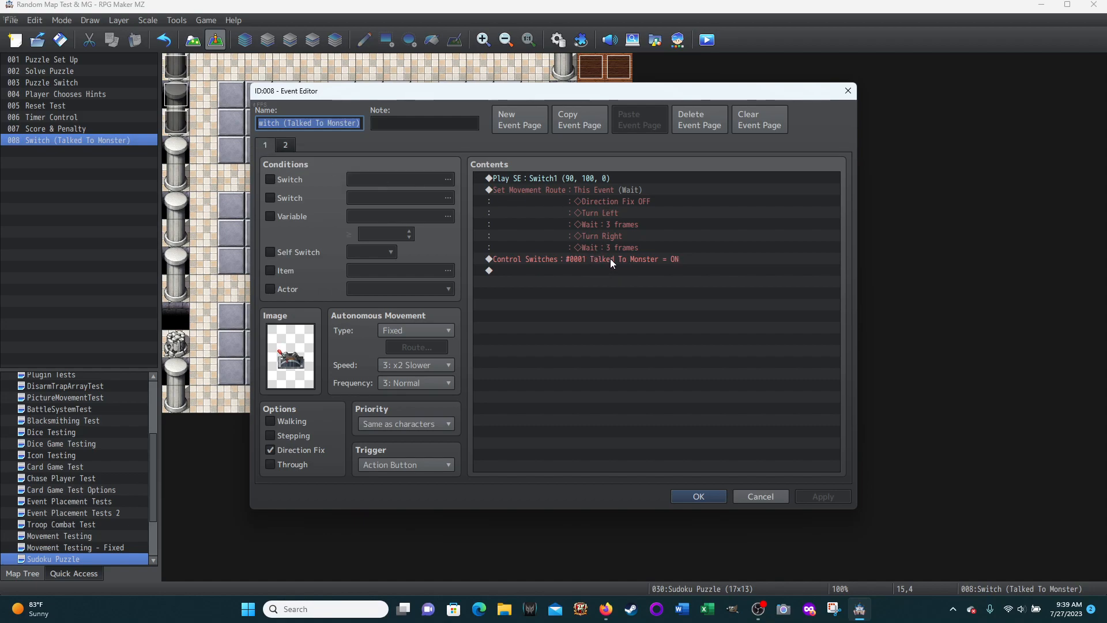
Compare the Control Switches commands on both pages of the Talked To Monster event, cancel without changes, and delete the event from the map
left_click(286, 145)
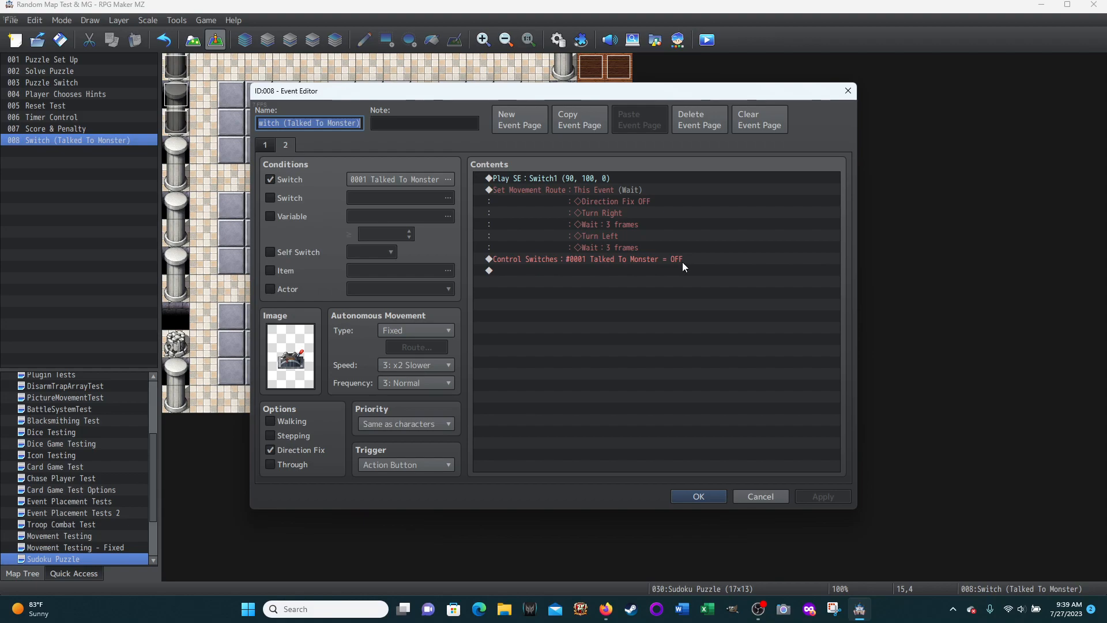
left_click(269, 146)
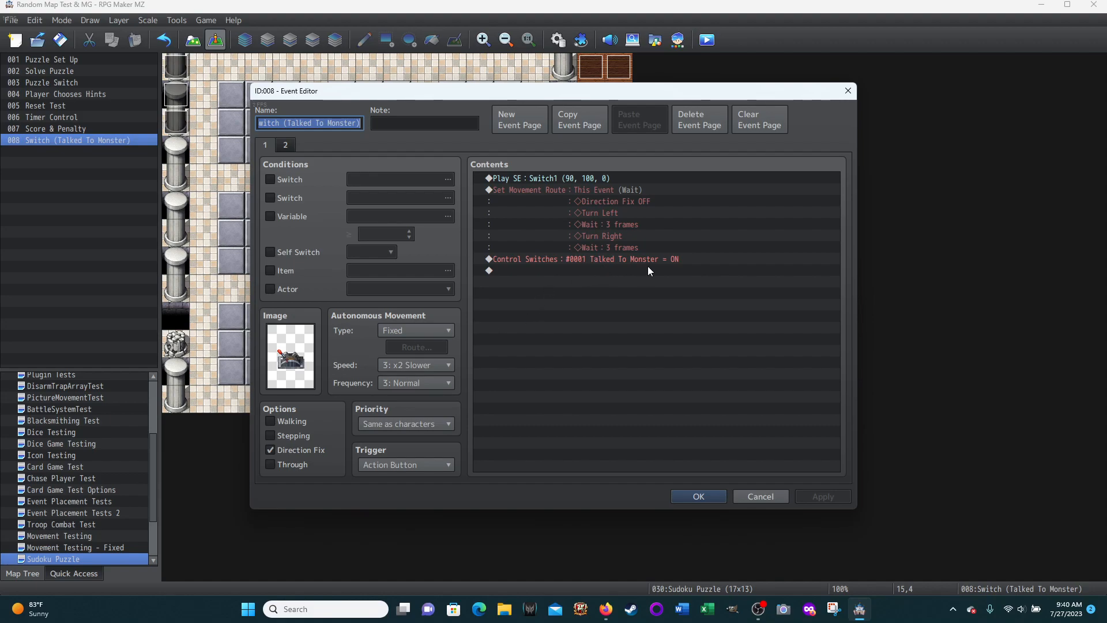
left_click(286, 144)
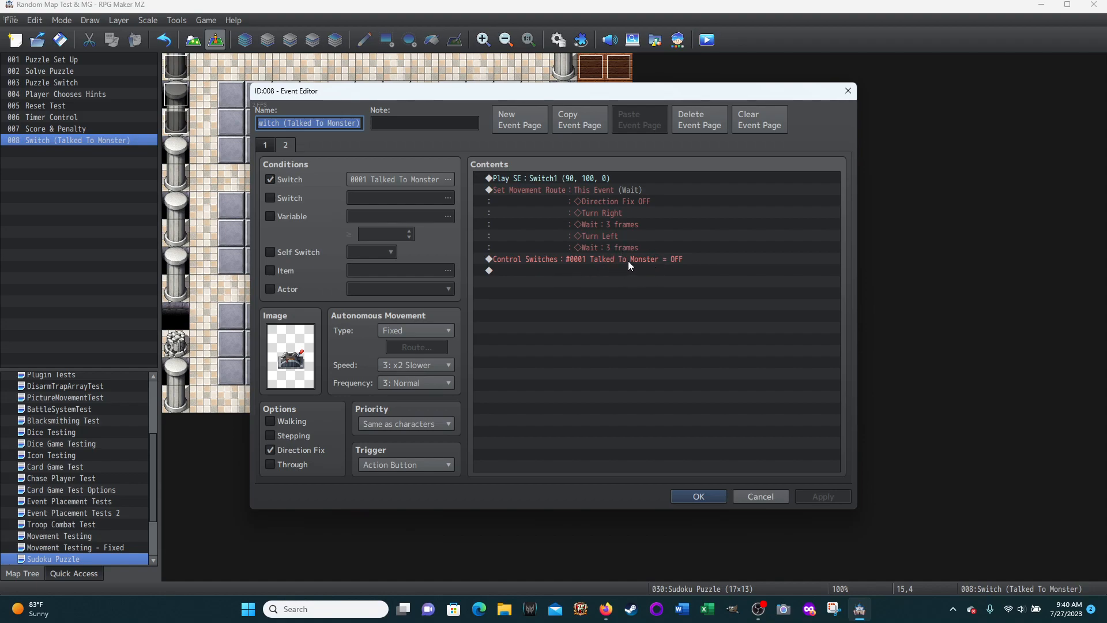
left_click(266, 146)
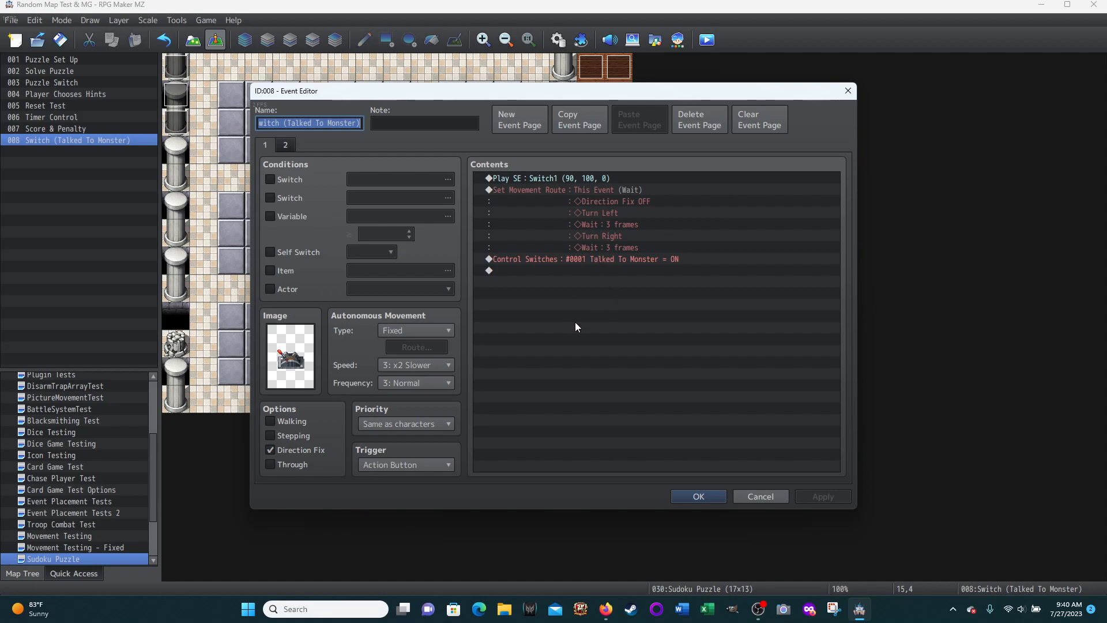
left_click(755, 497)
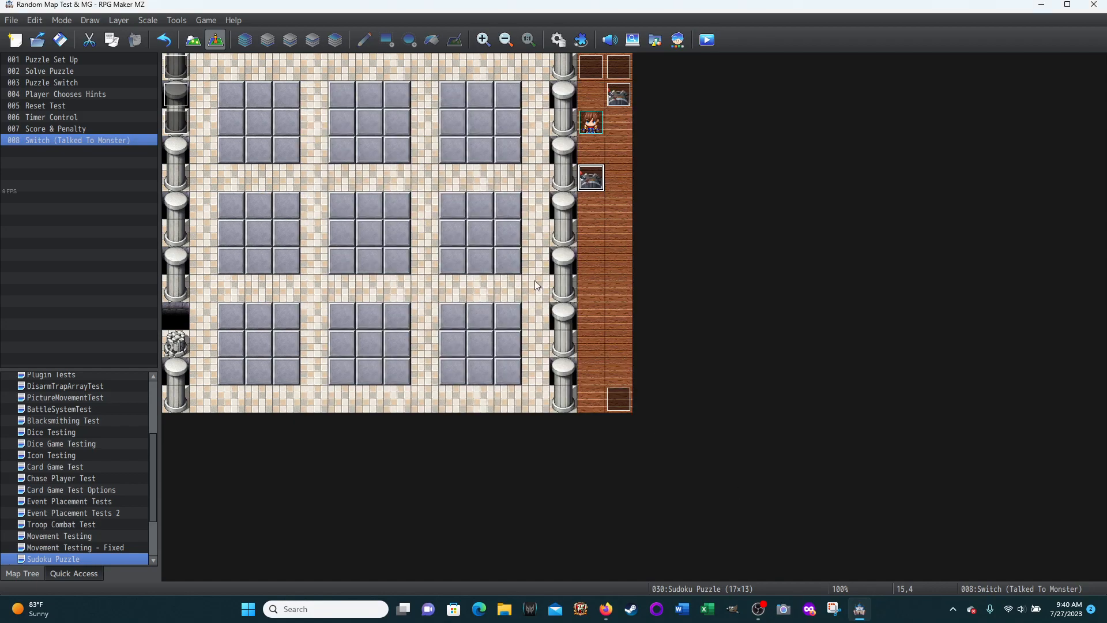
key("Delete")
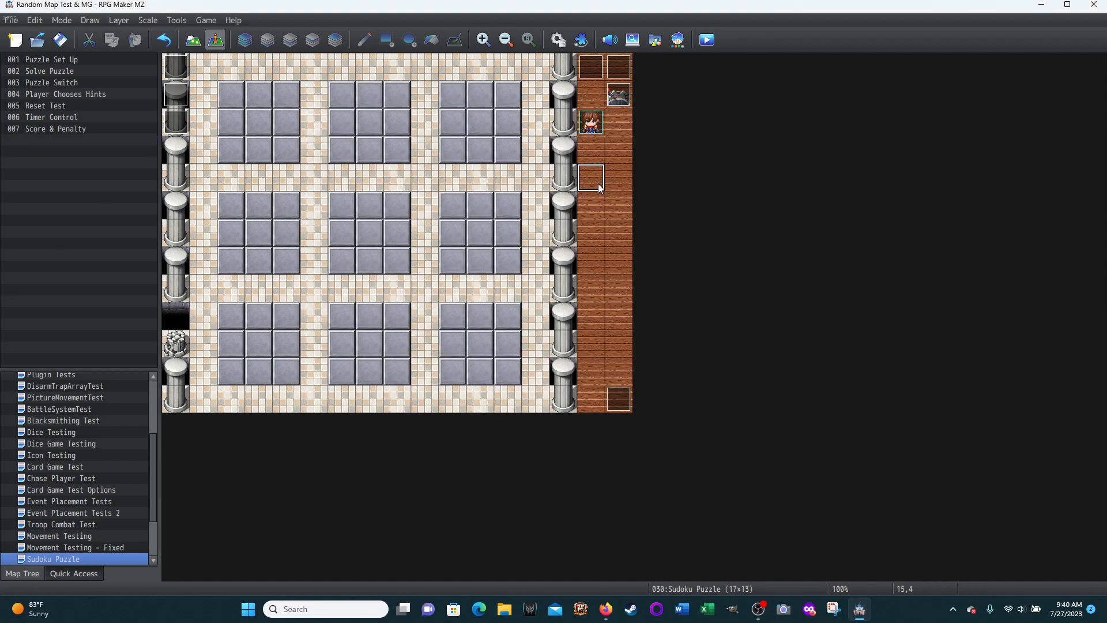
Open the Puzzle Switch event and inspect its first Set Movement Route command and the available target characters, cancelling without changes
double_click(618, 95)
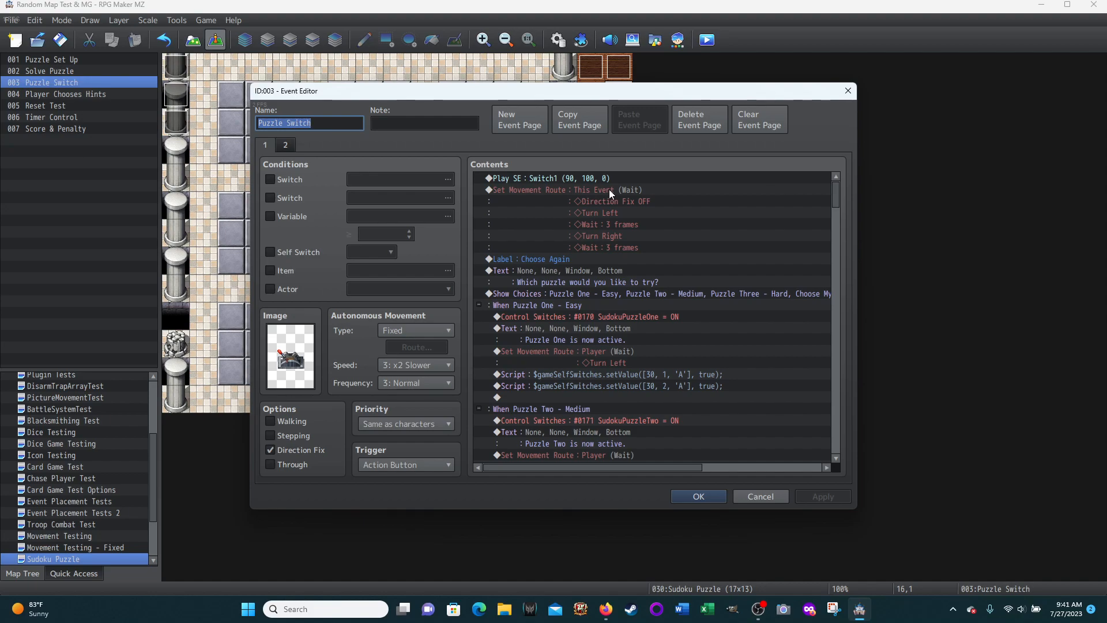
left_click(538, 192)
right_click(538, 192)
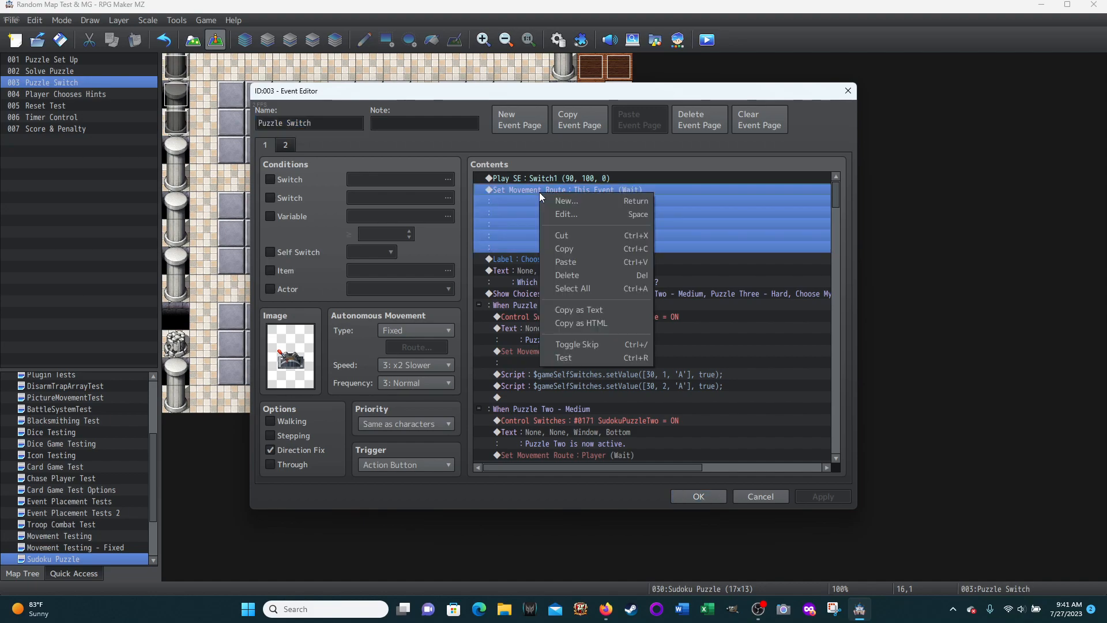
left_click(566, 212)
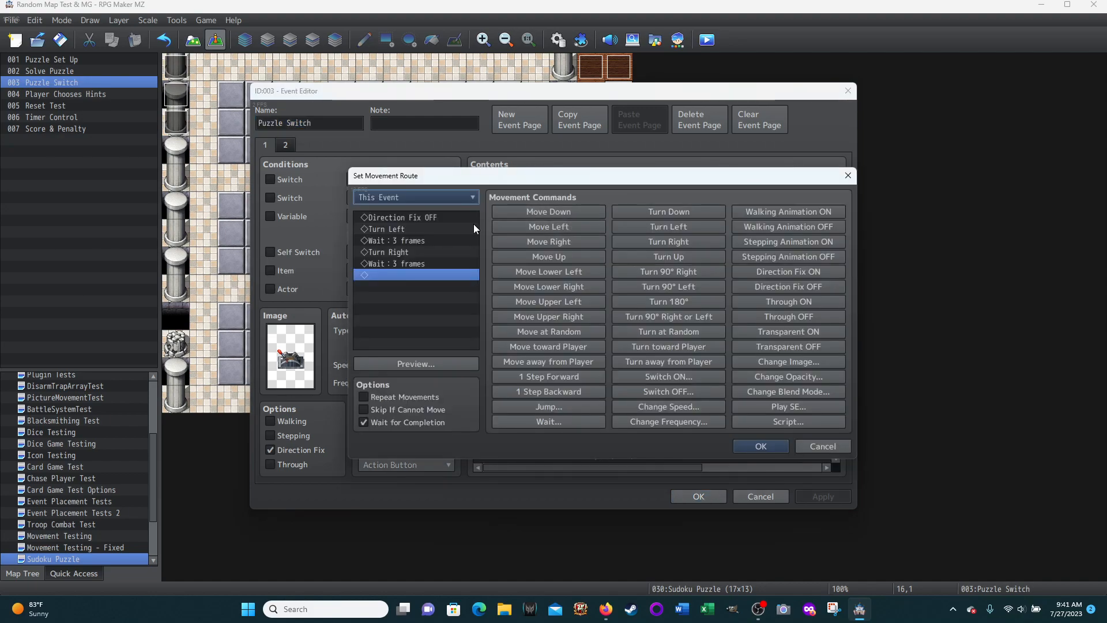
left_click(443, 200)
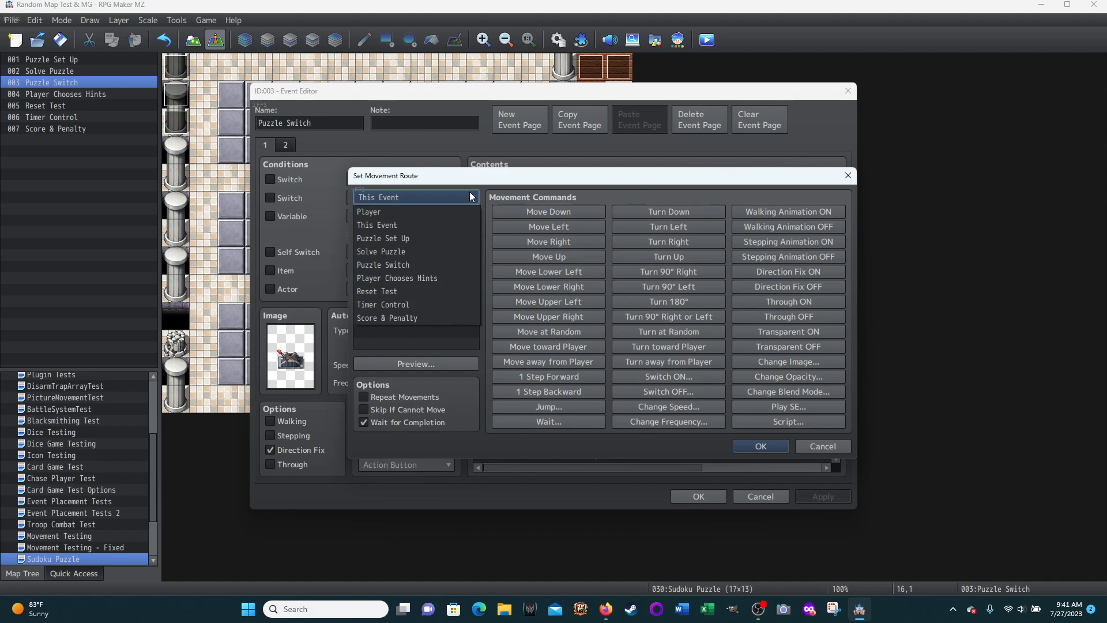
left_click(461, 175)
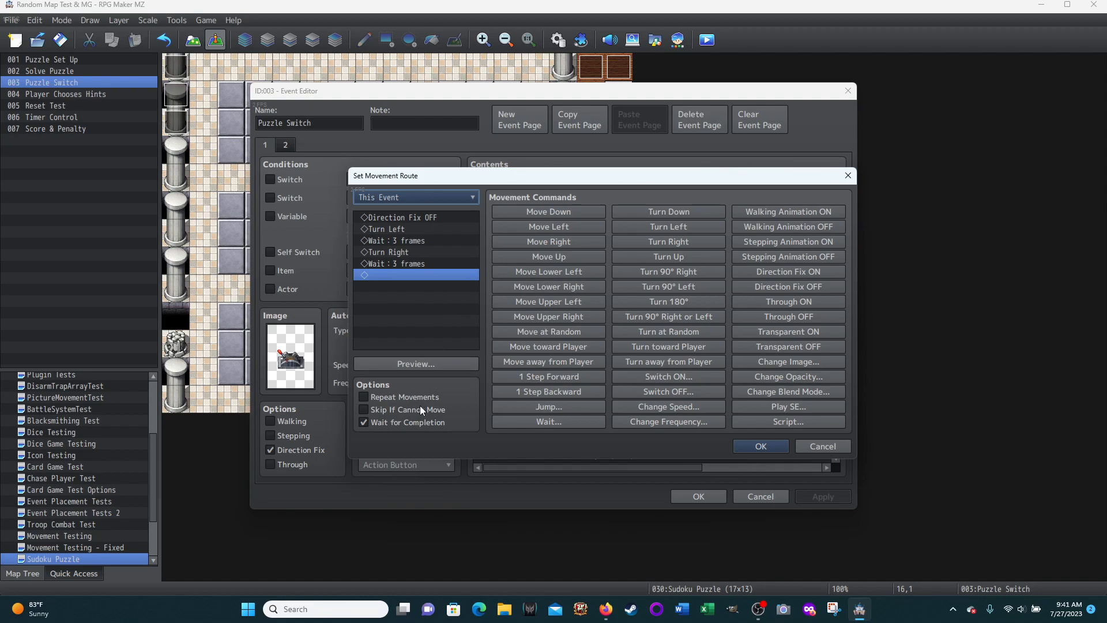
left_click(811, 447)
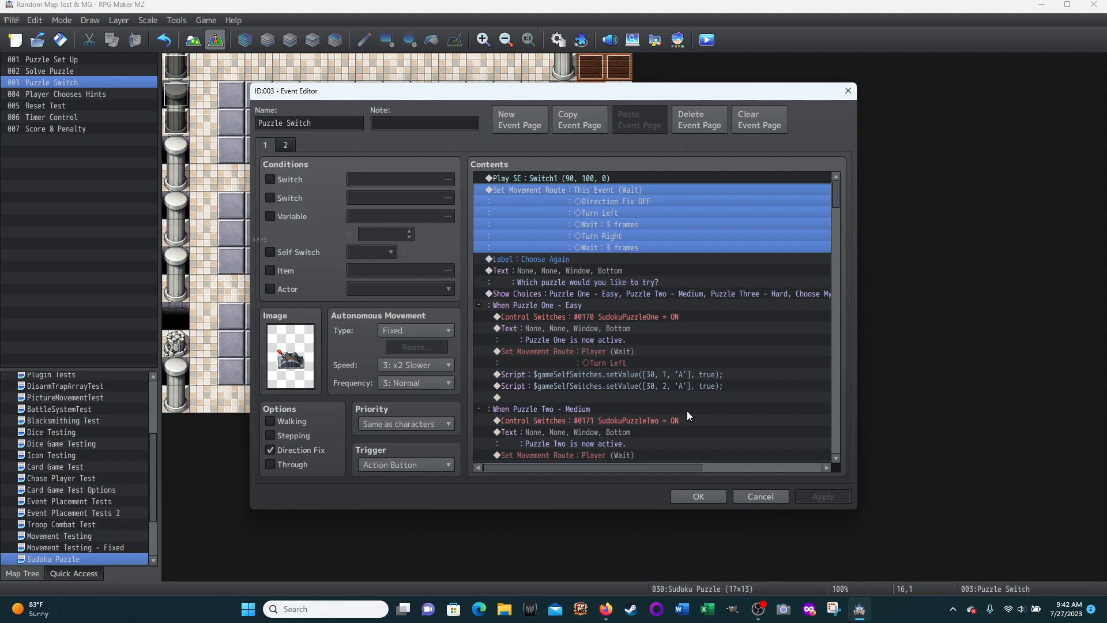
Inspect the Label and Jump to Label commands from the Choose Again line, cancelling without adding anything
left_click(530, 260)
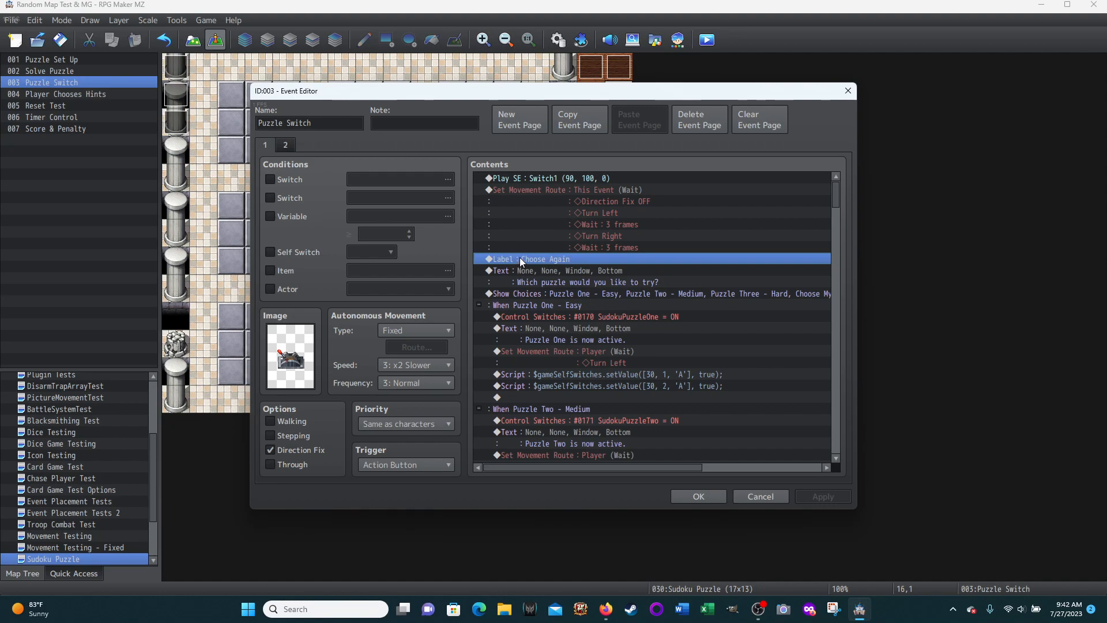
key("Insert")
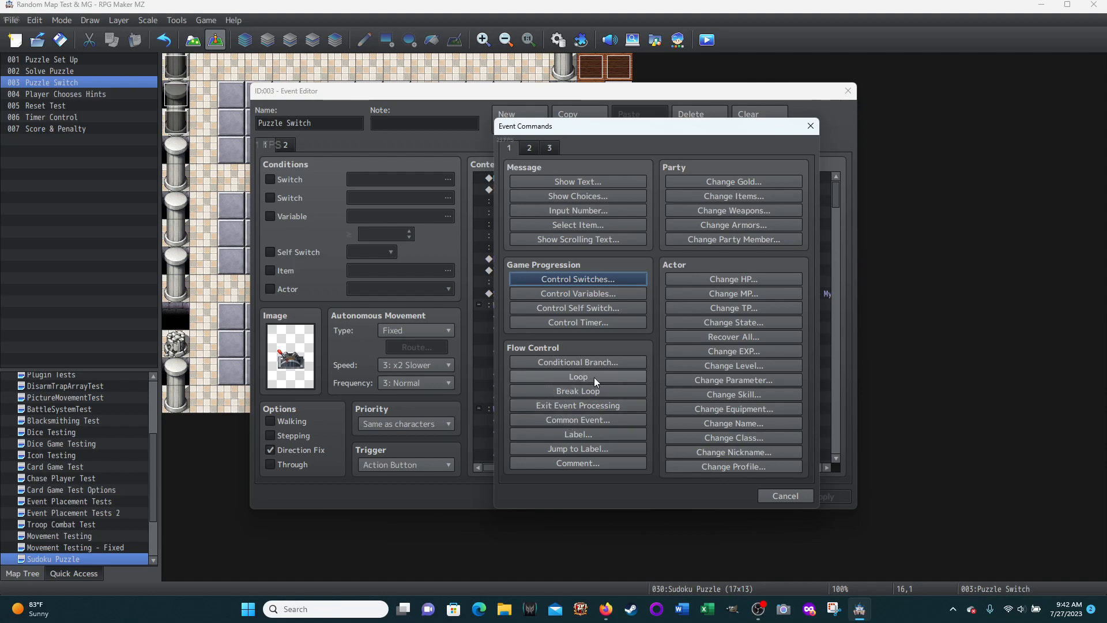
left_click(580, 431)
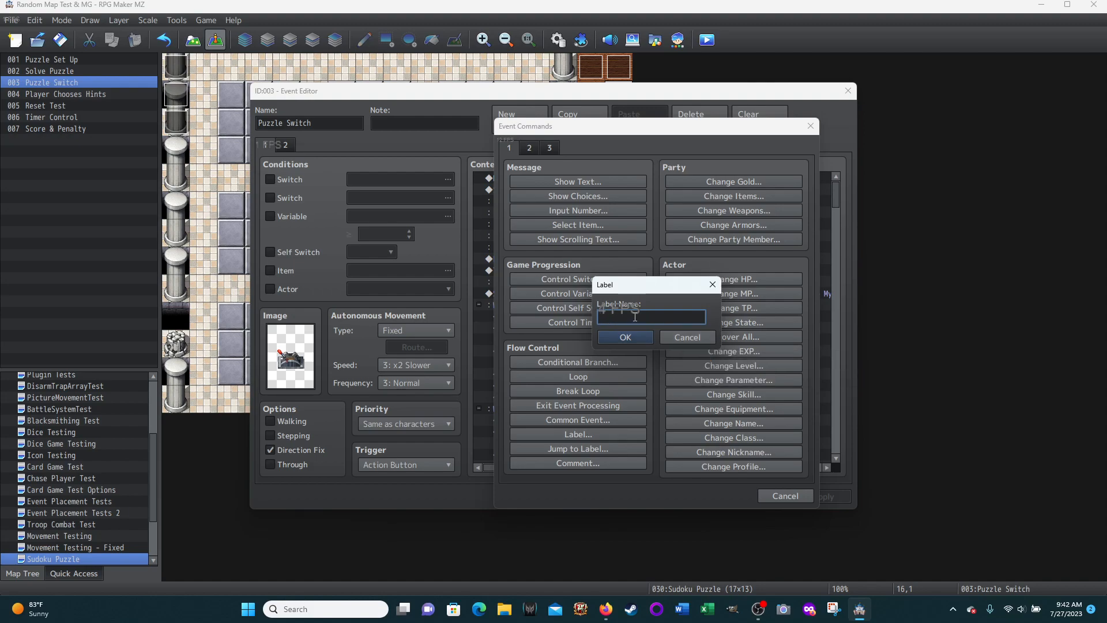
left_click(676, 336)
left_click(574, 447)
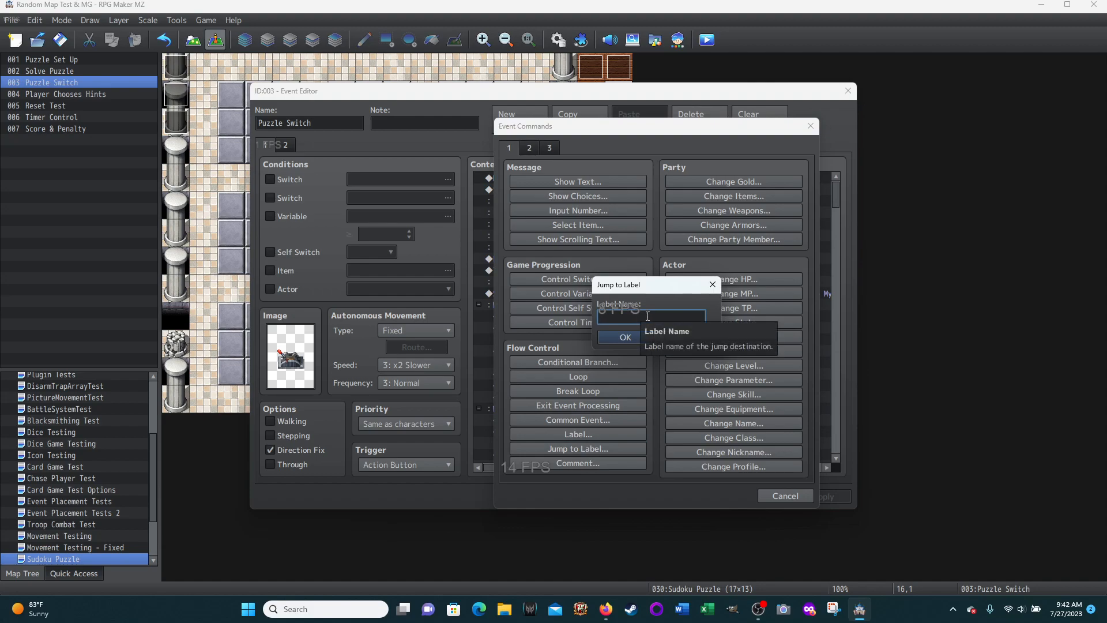
left_click(680, 340)
left_click(783, 497)
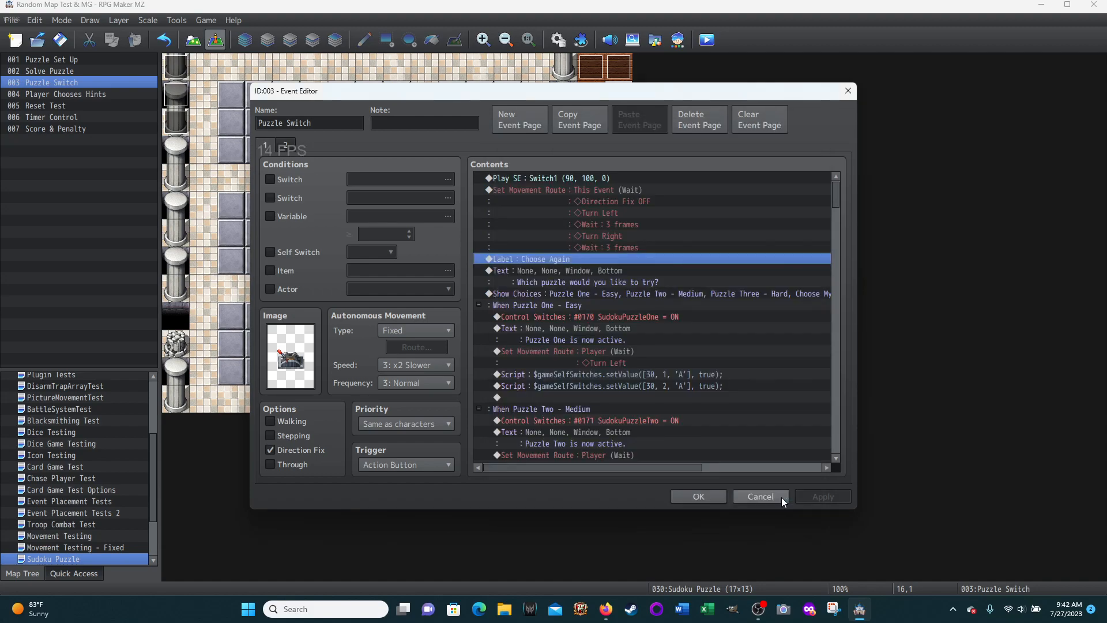
Review the puzzle selection text and the extent of its choice branches, and inspect the Show Choices settings without changing them
left_click(528, 276)
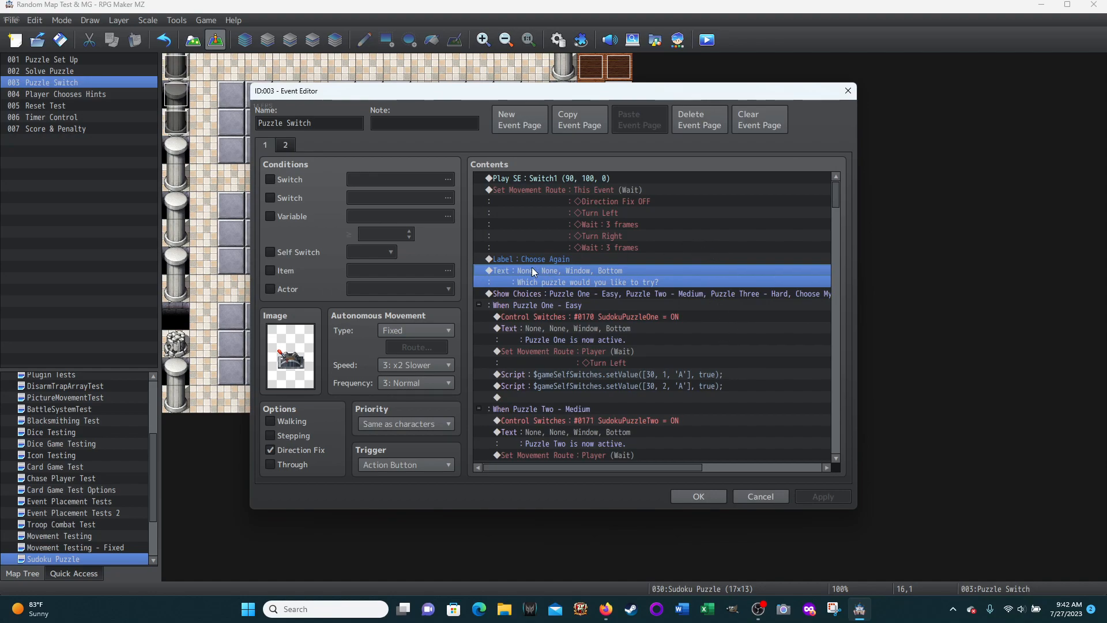
left_click(544, 292)
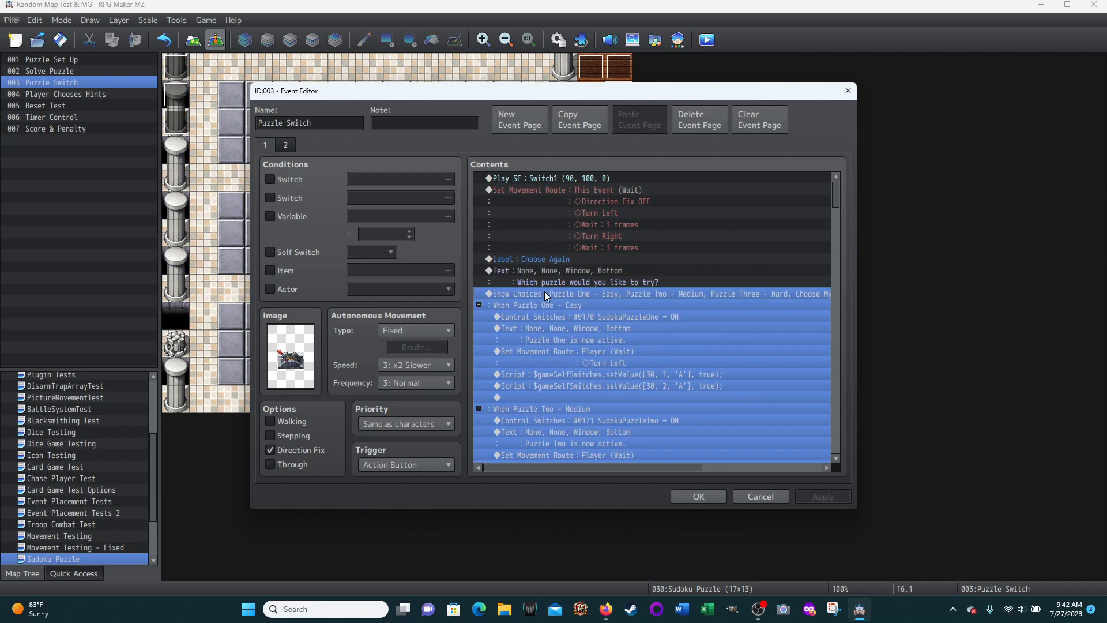
scroll(734, 363, "down", 15)
scroll(735, 365, "down", 7)
left_click_drag(835, 323, 829, 203)
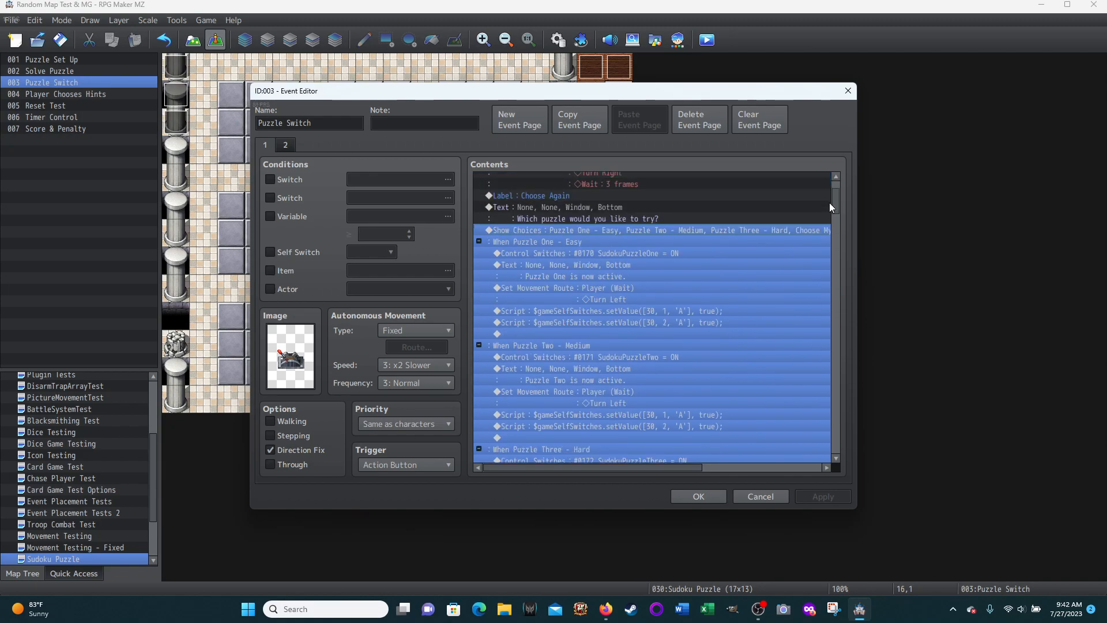
right_click(531, 230)
left_click(557, 247)
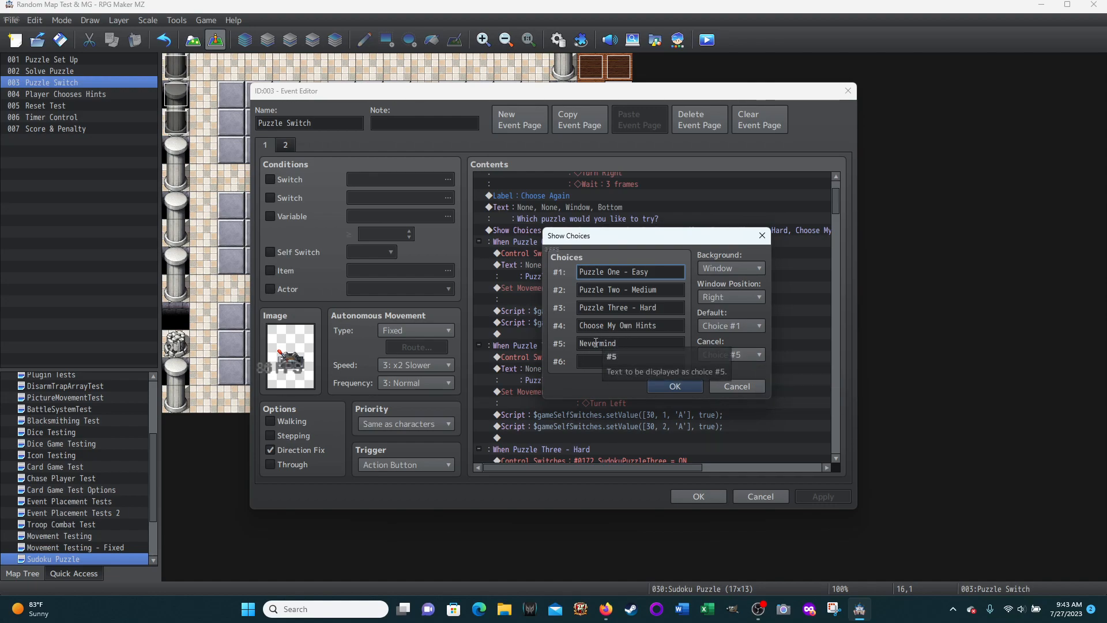
left_click(743, 386)
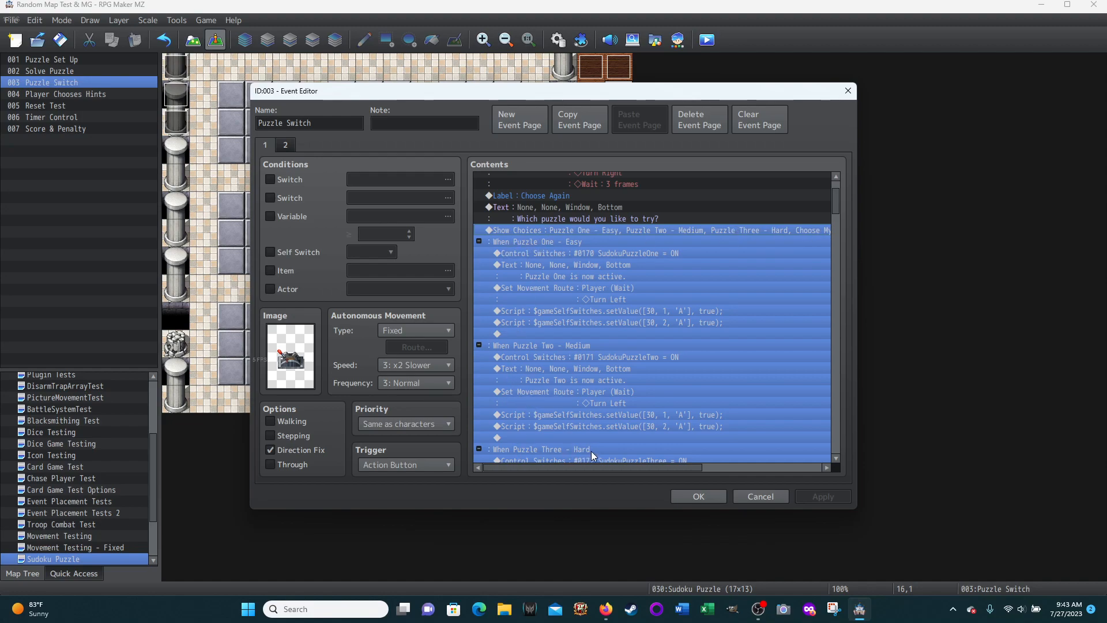
Inspect the player's Set Movement Route command in the Puzzle One - Easy branch, cancelling without changes
left_click(521, 218)
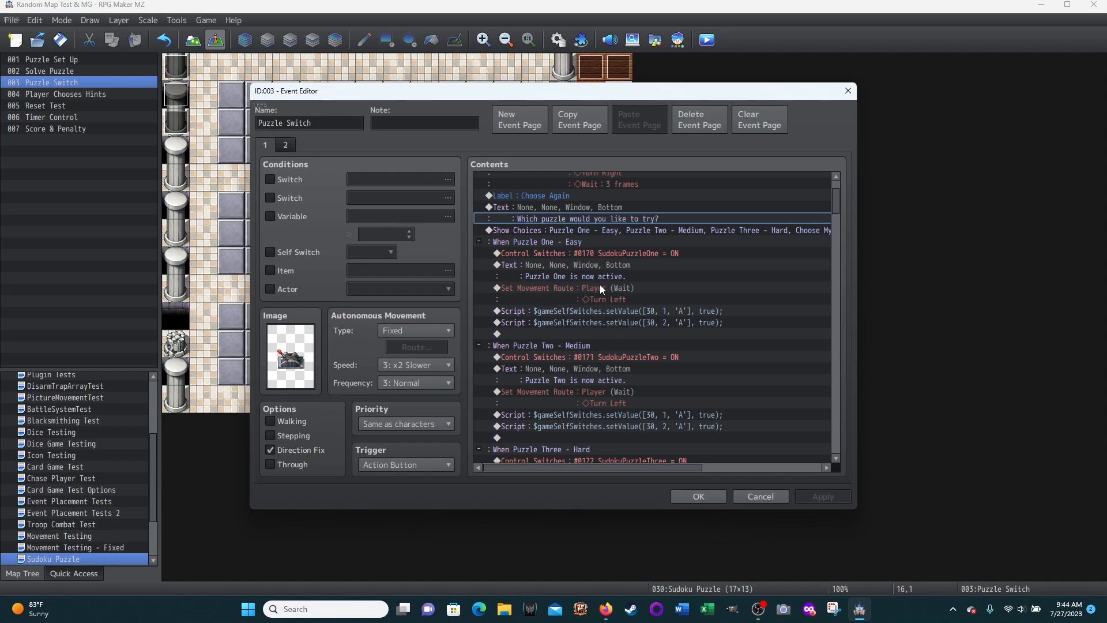
right_click(562, 288)
left_click(583, 311)
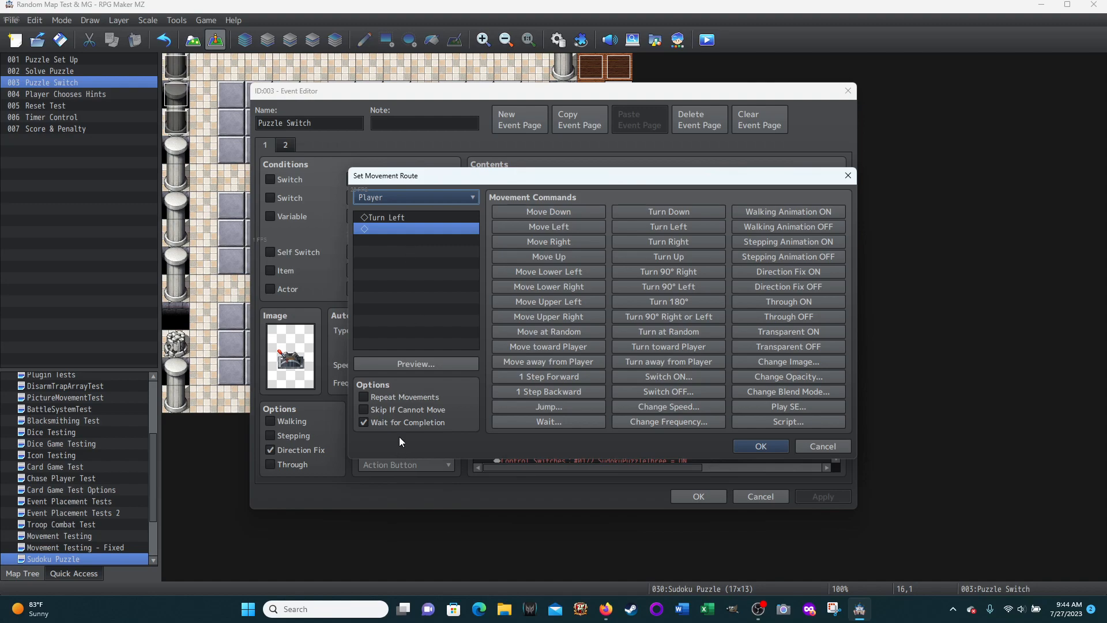
left_click(814, 445)
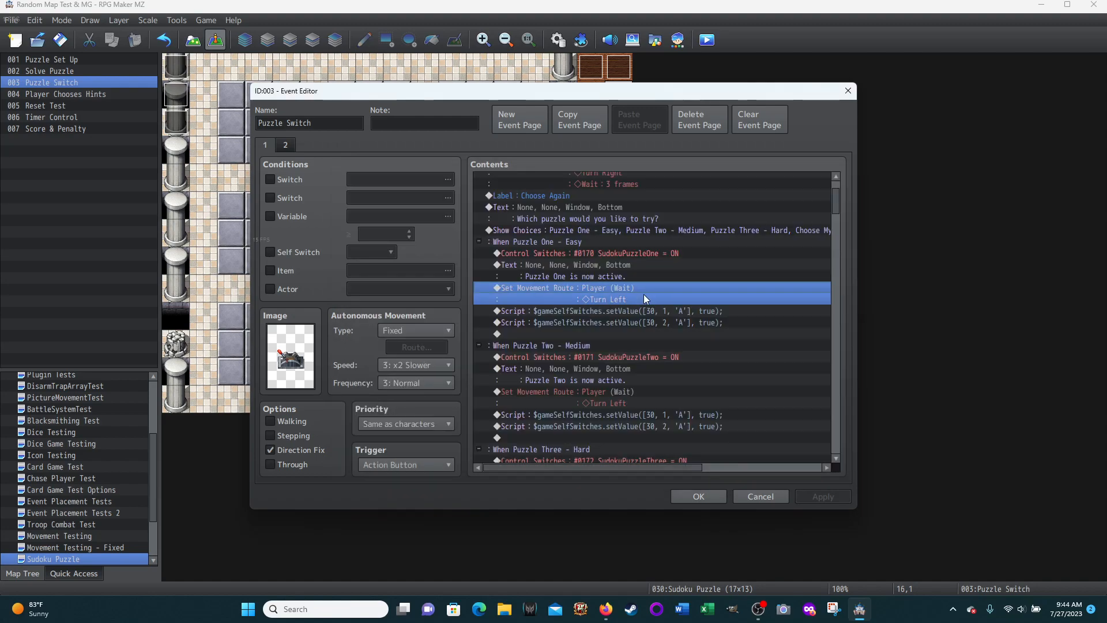
Compare the two self switch script lines in the Puzzle One - Easy branch
scroll(635, 293, "down", 1)
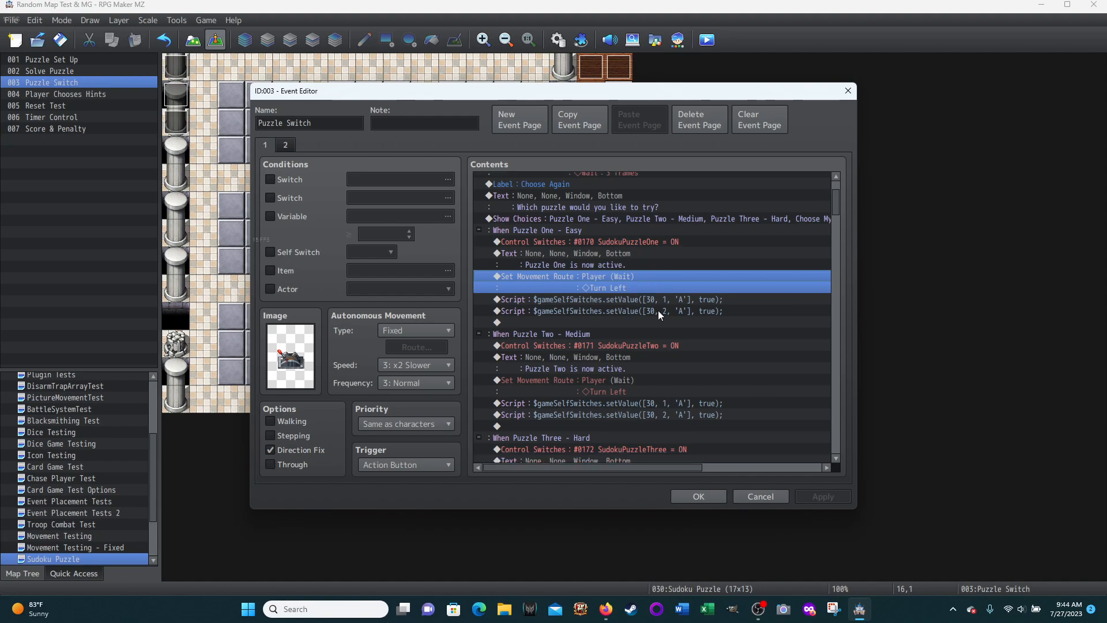
left_click(602, 298)
left_click(593, 311)
left_click(600, 302)
left_click(609, 312)
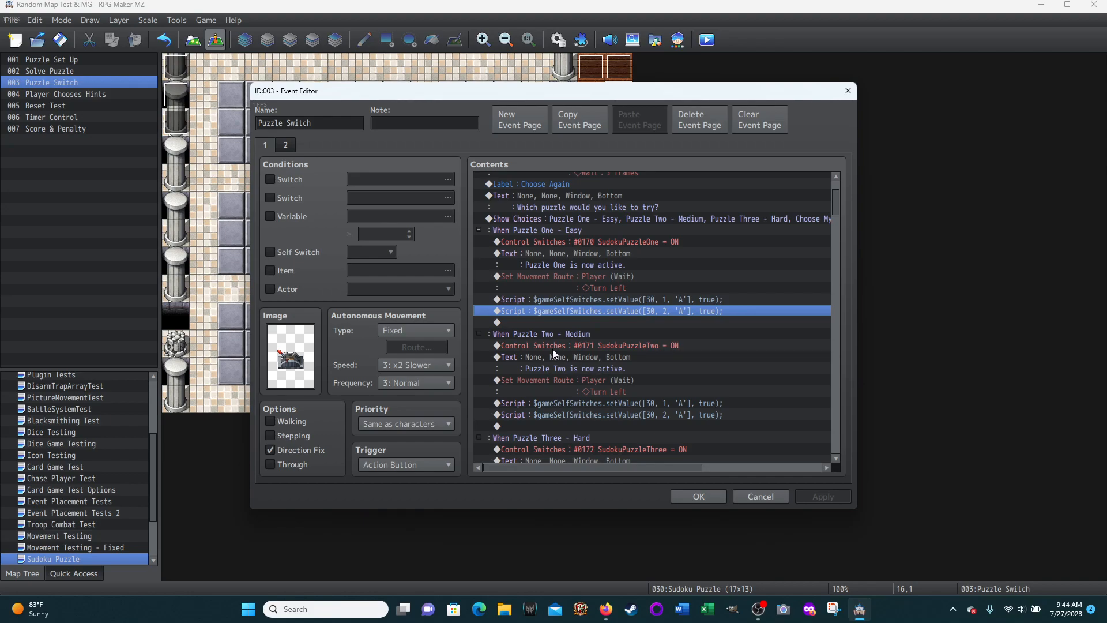
left_click(562, 299)
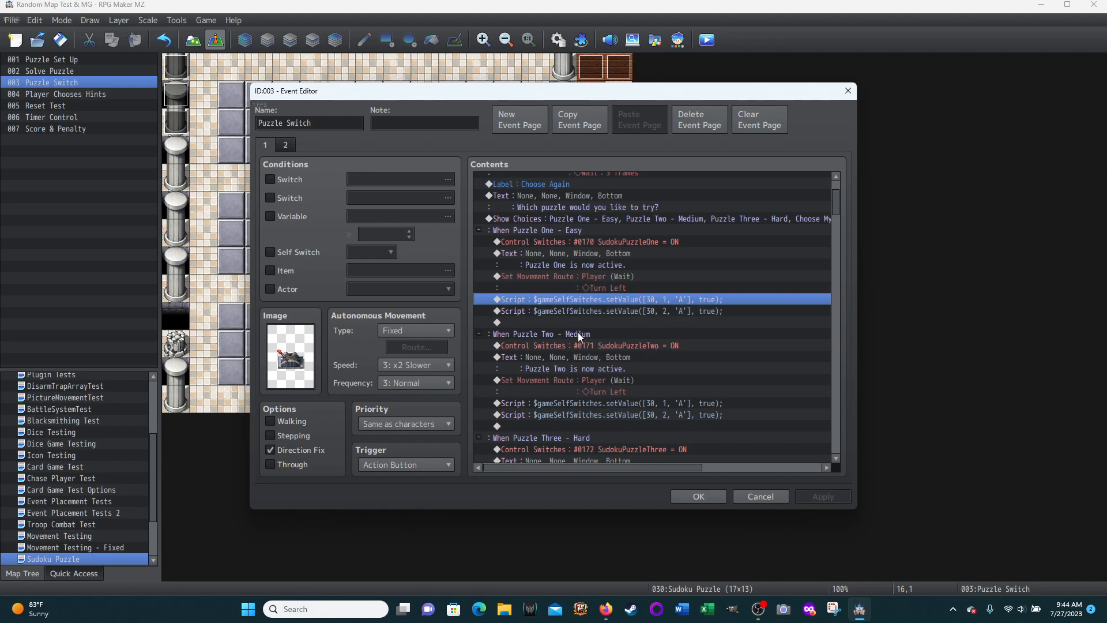
Open the first self switch script in the Puzzle One - Easy branch and examine each of its parameters, cancelling without changes
right_click(588, 300)
left_click(607, 309)
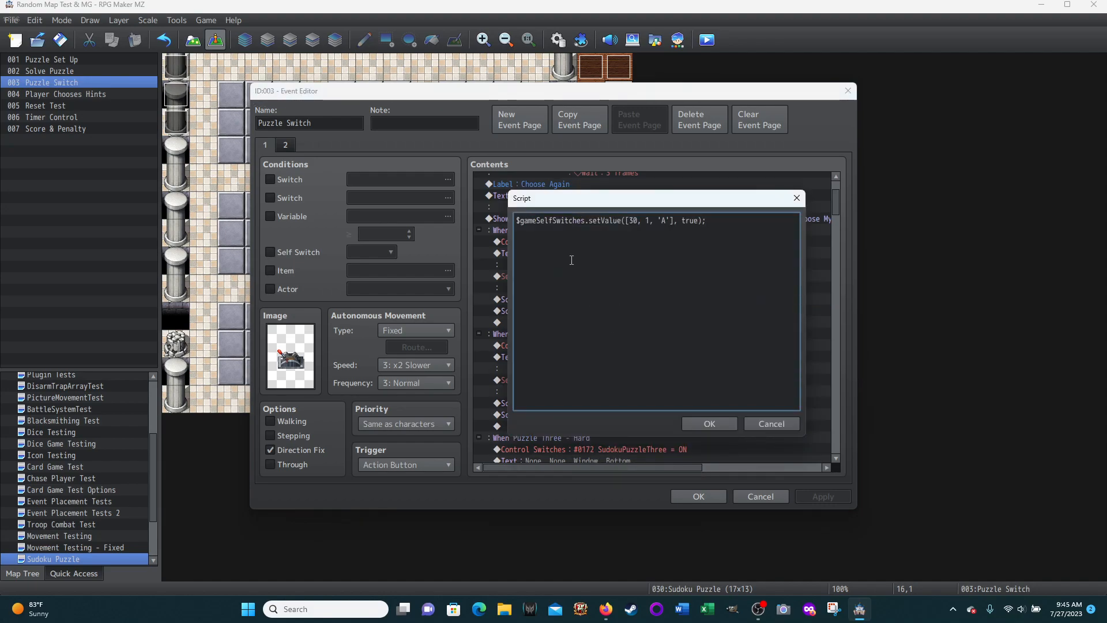
double_click(629, 220)
double_click(647, 221)
double_click(663, 220)
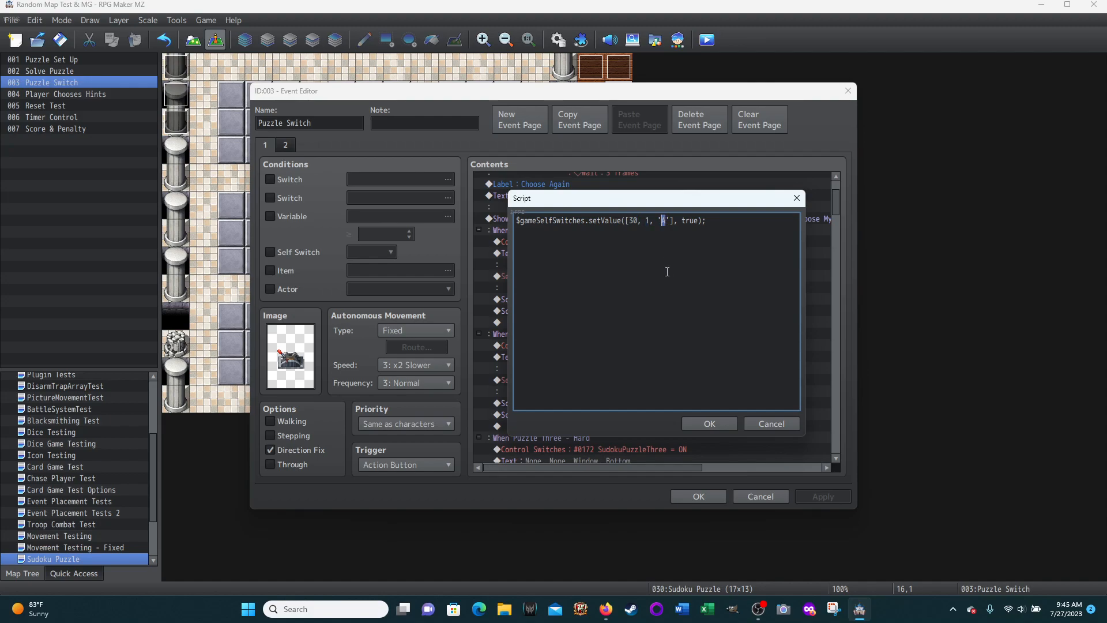
double_click(689, 220)
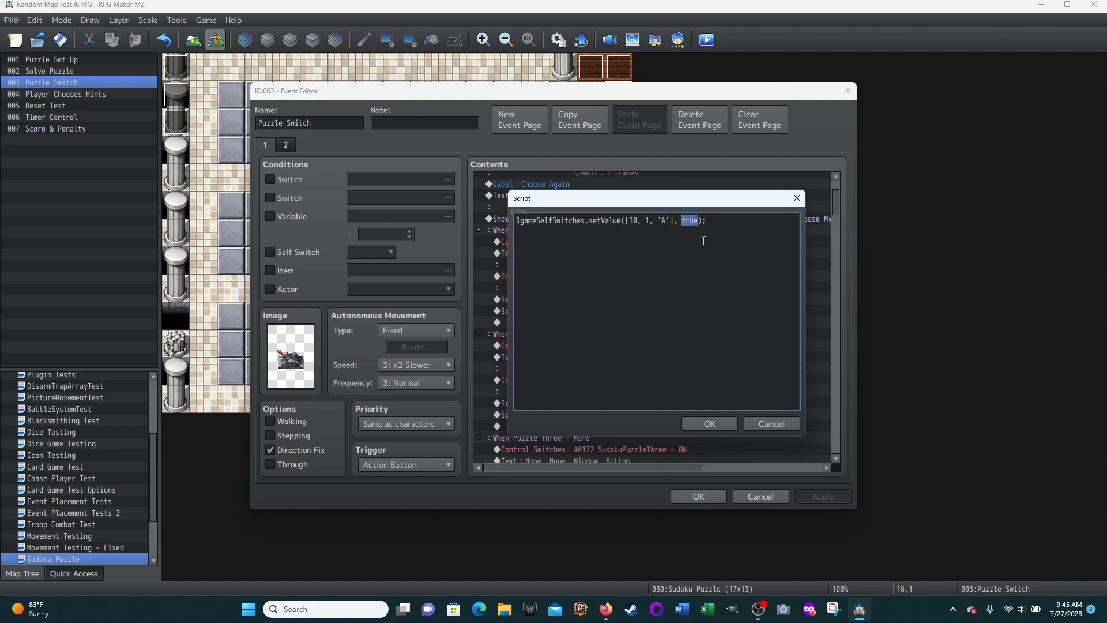
left_click(713, 224)
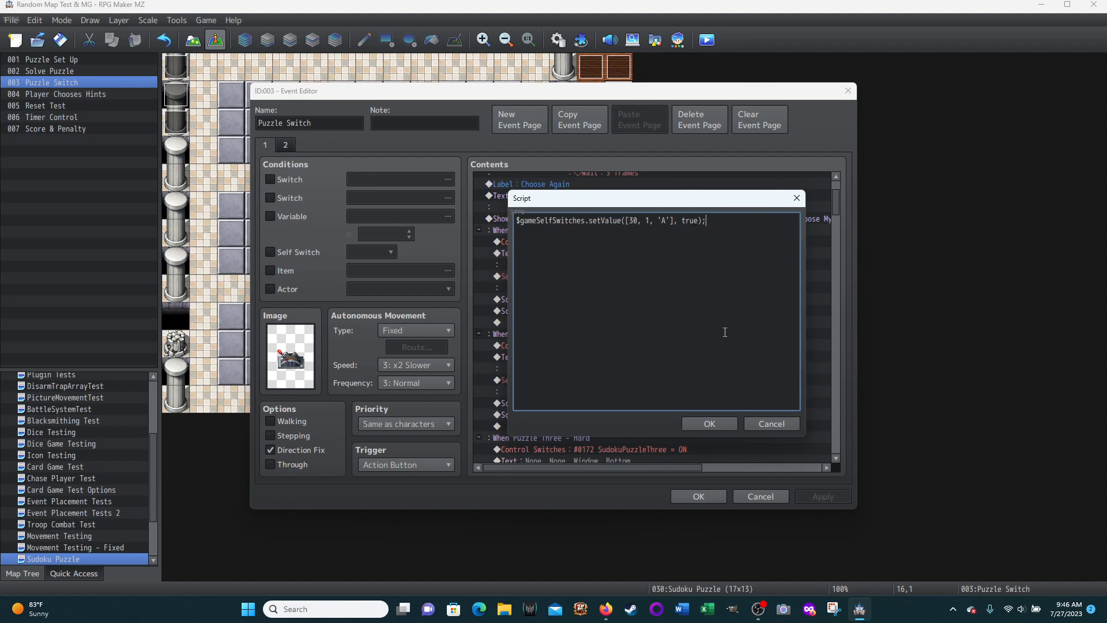
left_click(767, 424)
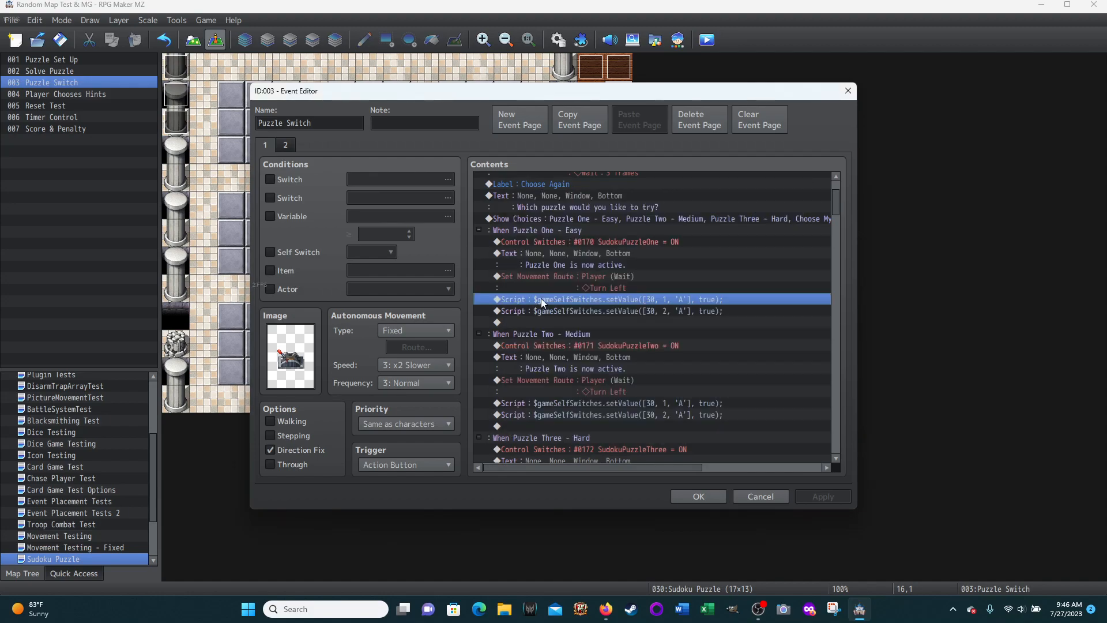
Locate the advanced Script command among the event commands and view its empty editor, cancelling without adding anything
key("Insert")
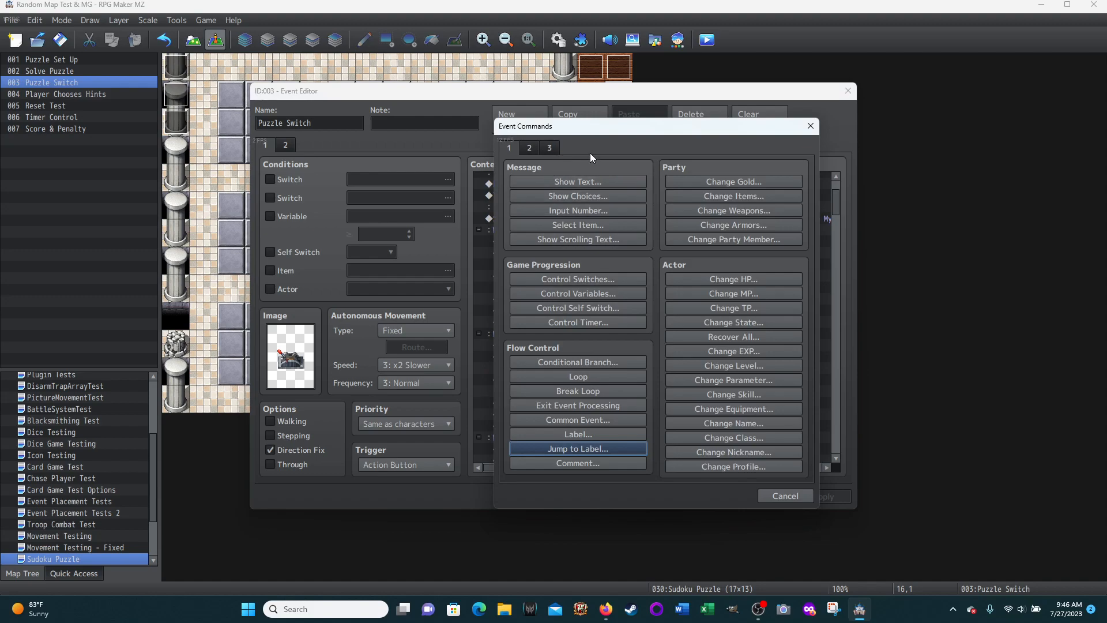
left_click(550, 148)
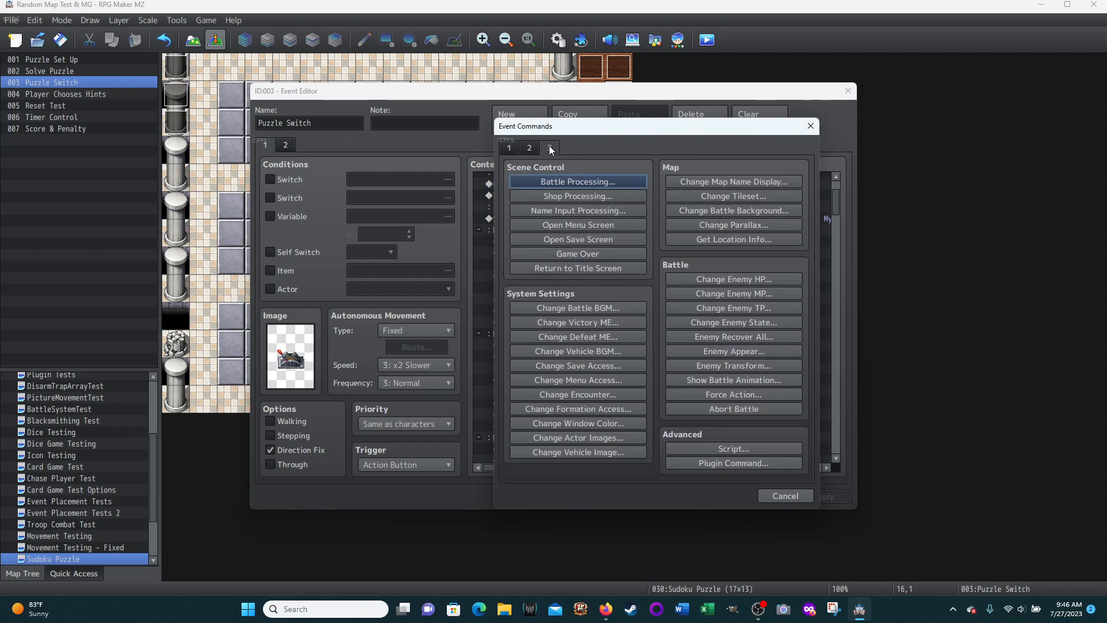
left_click(718, 447)
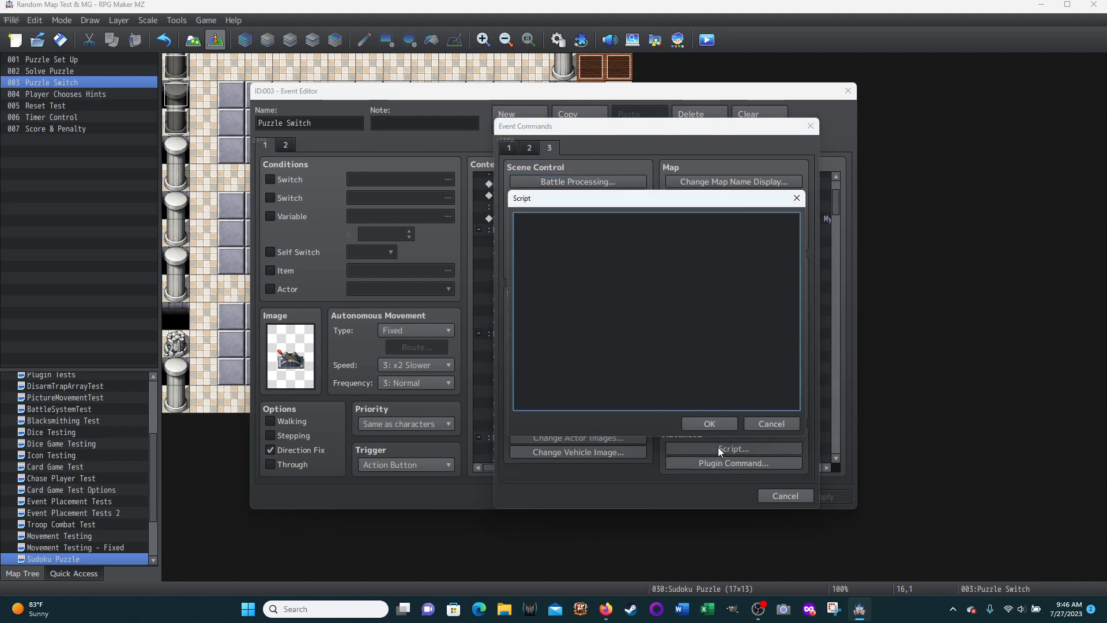
left_click(767, 420)
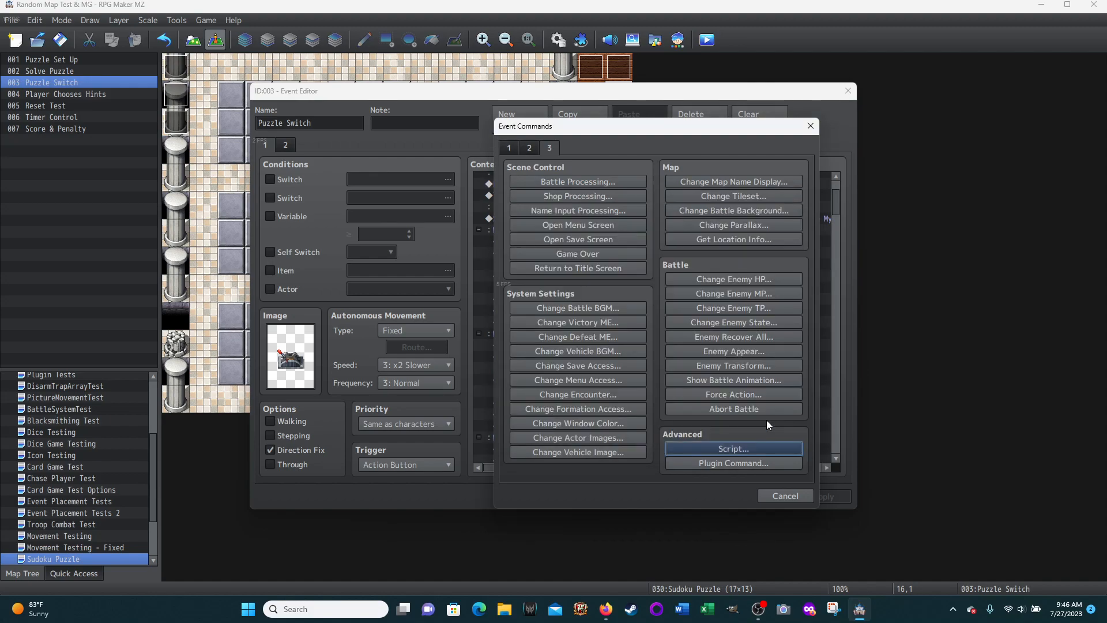
left_click(793, 495)
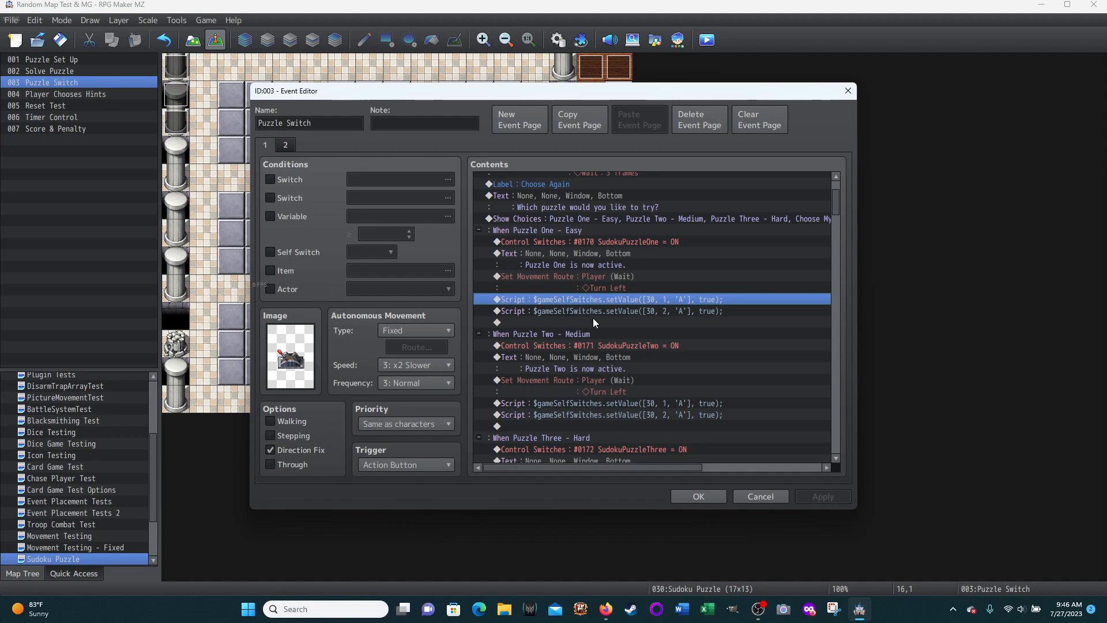
Select all commands in the Puzzle One - Easy branch, from Control Switches through the second self switch script
left_click(518, 229)
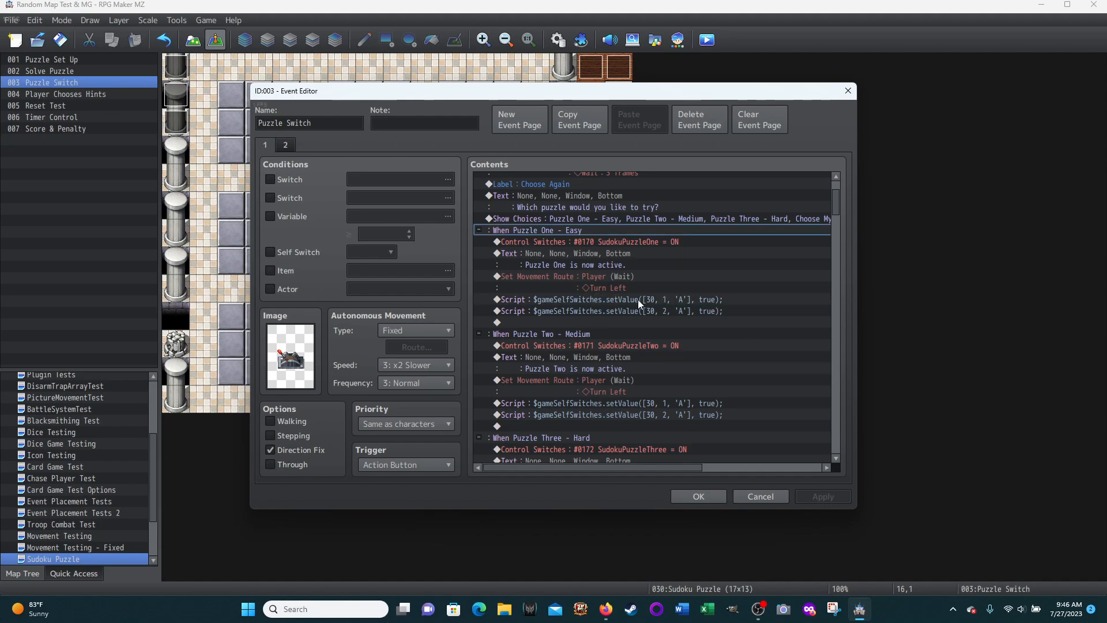
left_click(536, 241)
left_click(543, 310, "shift")
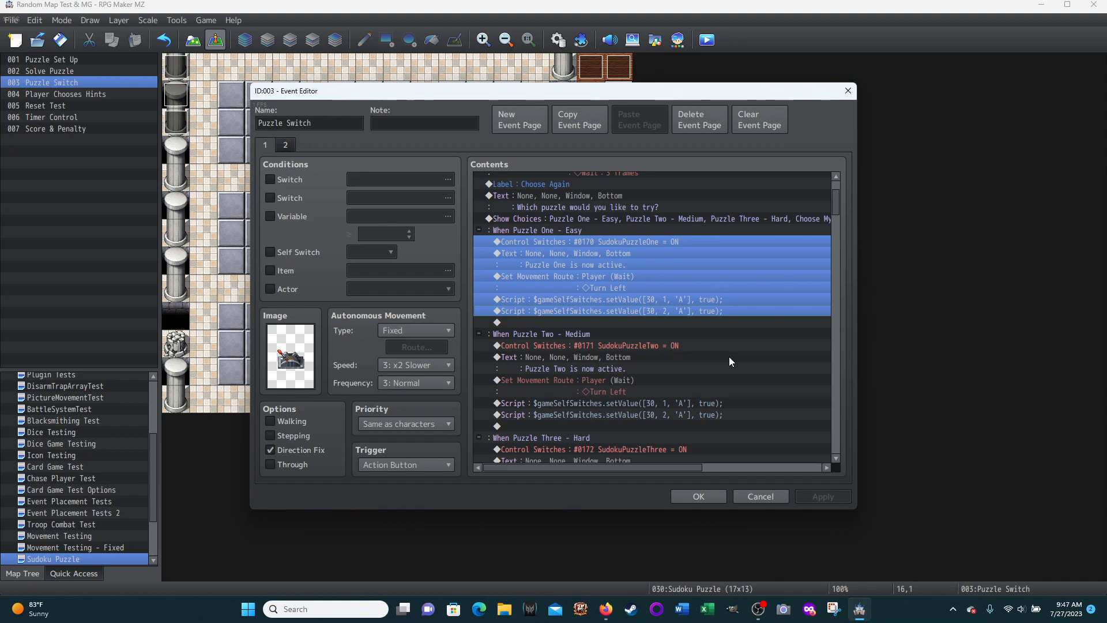
Review the Puzzle Two - Medium branch command by command: the switch, text, movement route and both self switch scripts
scroll(738, 355, "down", 1)
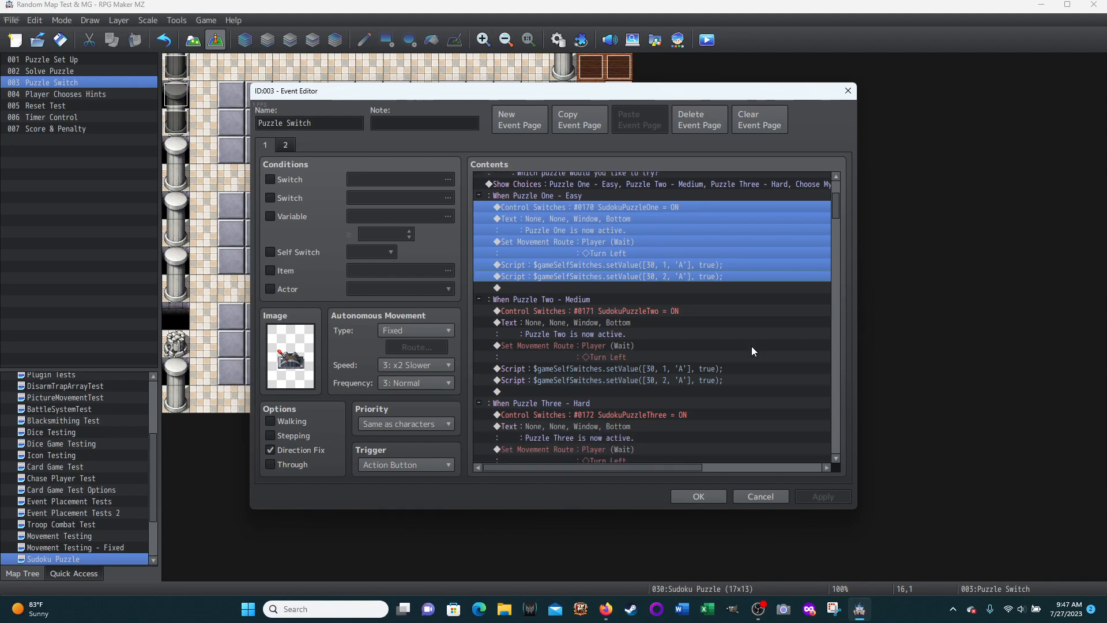
scroll(751, 347, "down", 1)
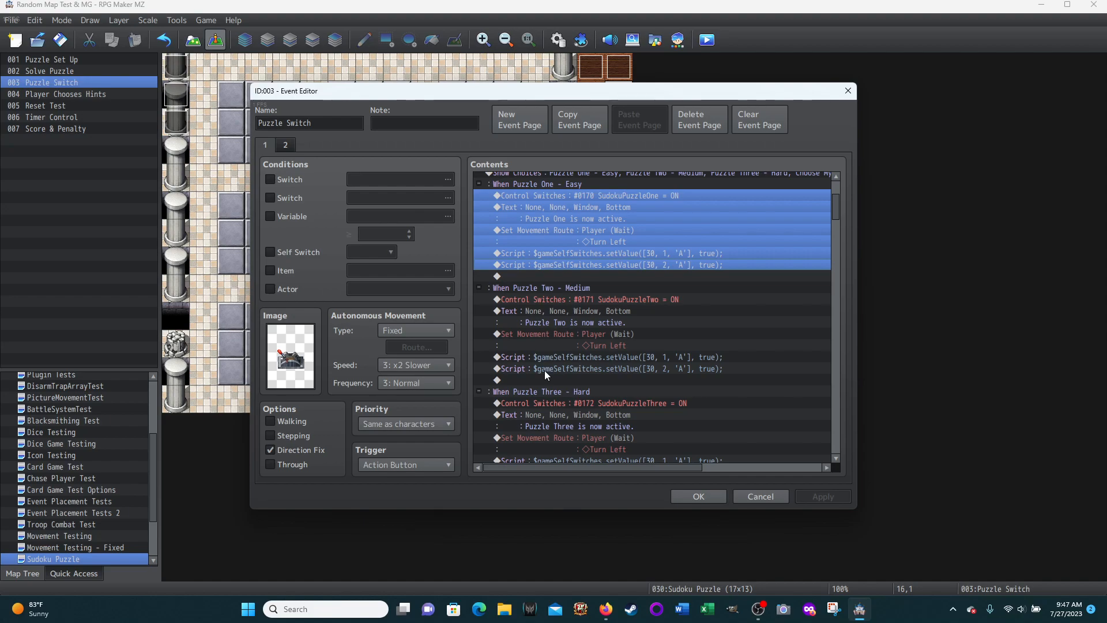
left_click(628, 299)
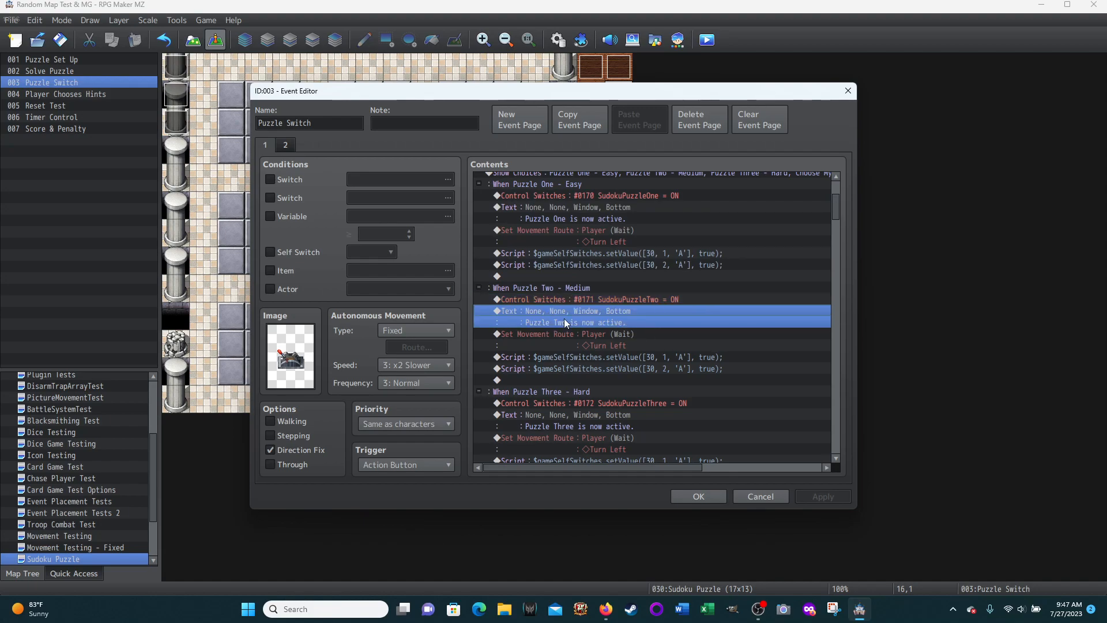
left_click(569, 333)
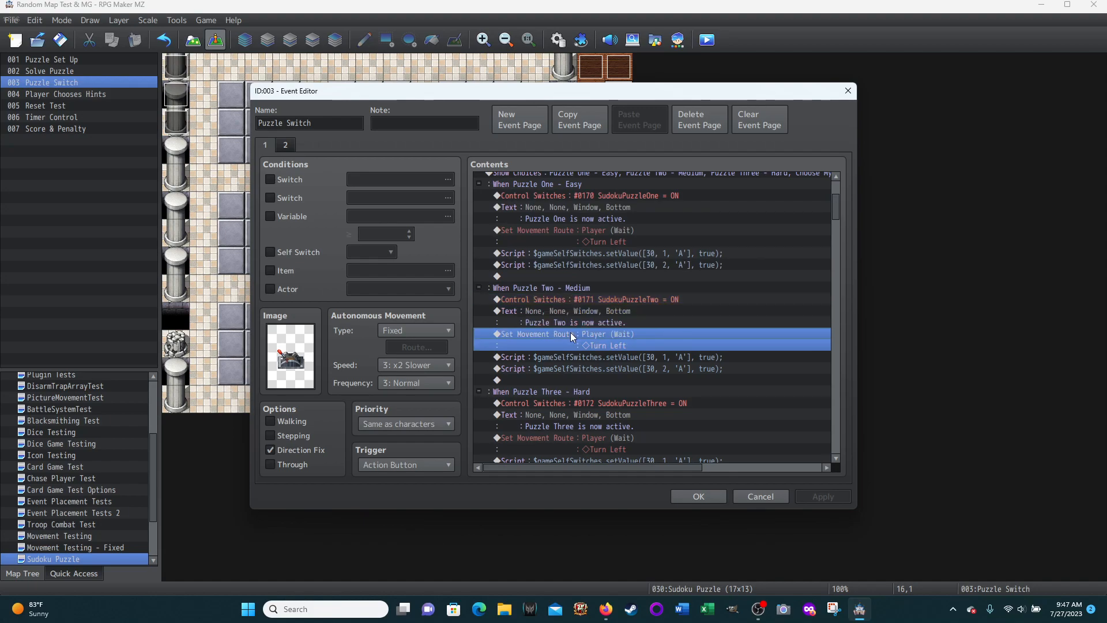
left_click(598, 356)
left_click(594, 368)
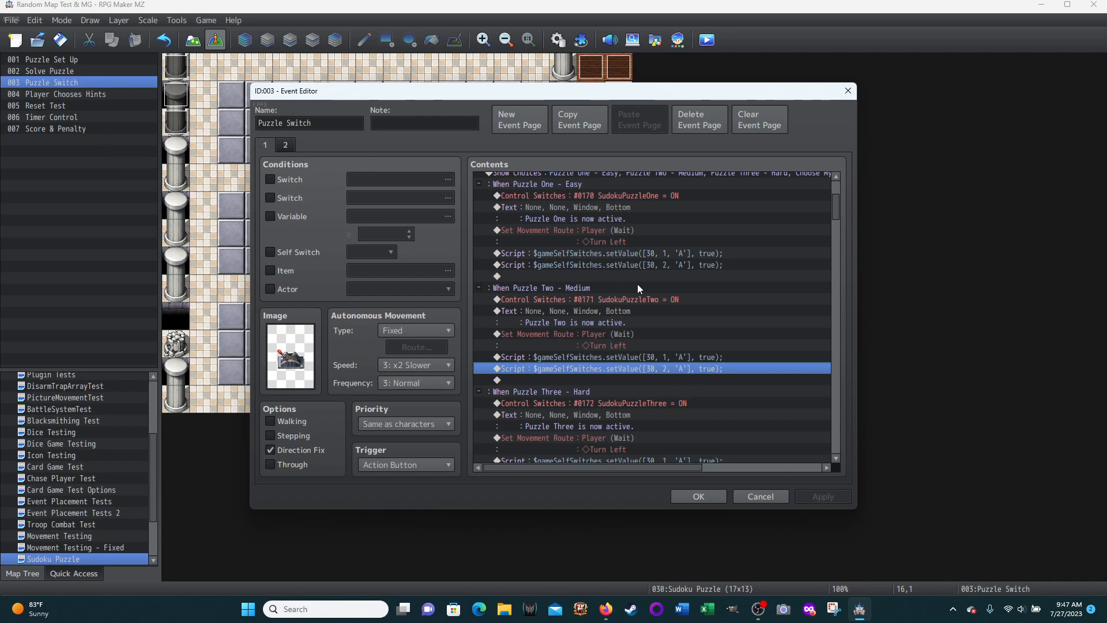
Review the Puzzle Three - Hard branch command by command: the switch, text, movement route and both self switch scripts
scroll(743, 313, "down", 2)
scroll(743, 313, "down", 1)
left_click(524, 300)
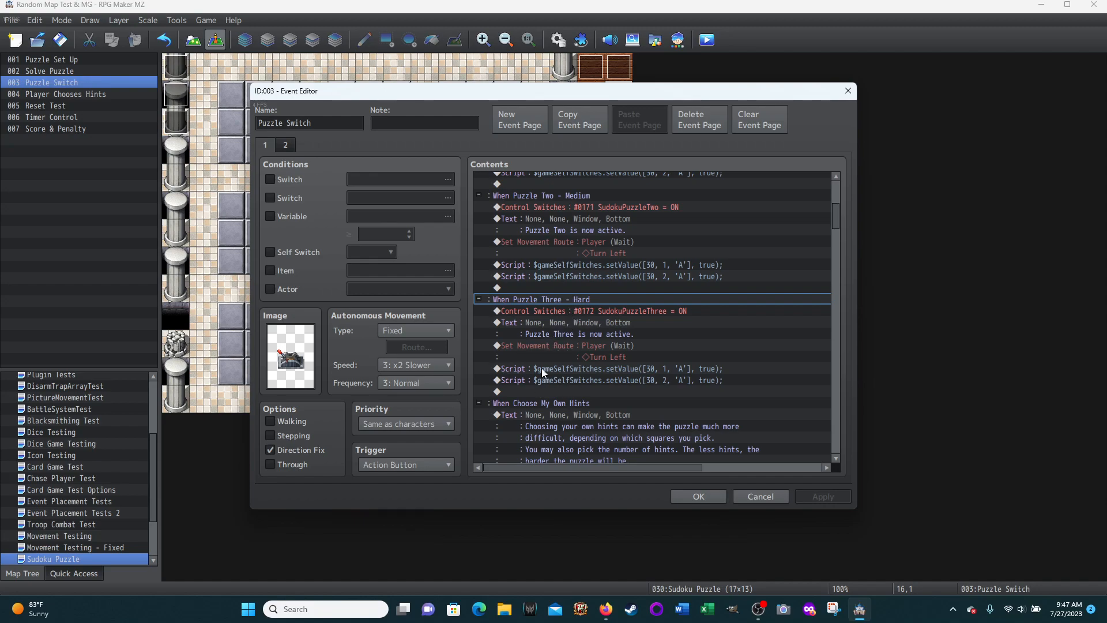
left_click(643, 312)
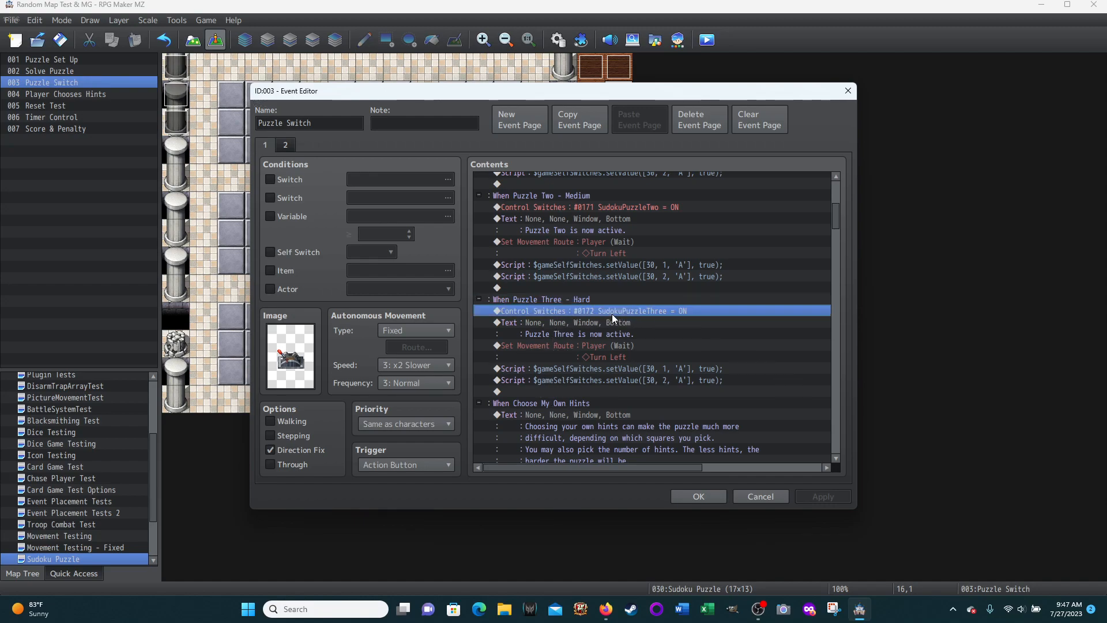
left_click(551, 321)
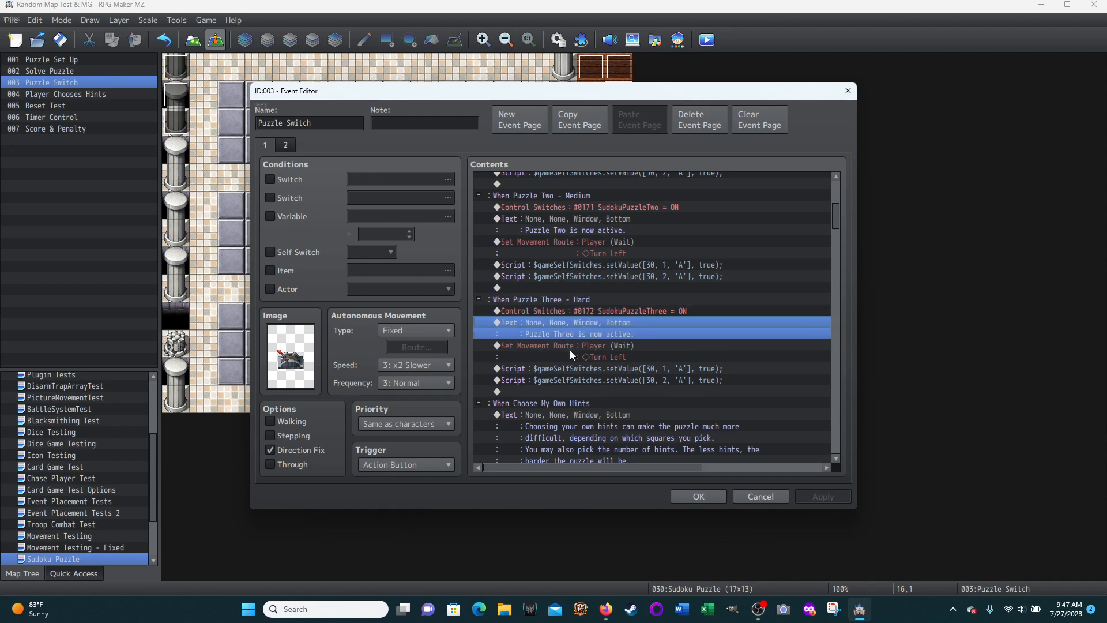
left_click(568, 346)
left_click(582, 369)
left_click(585, 380)
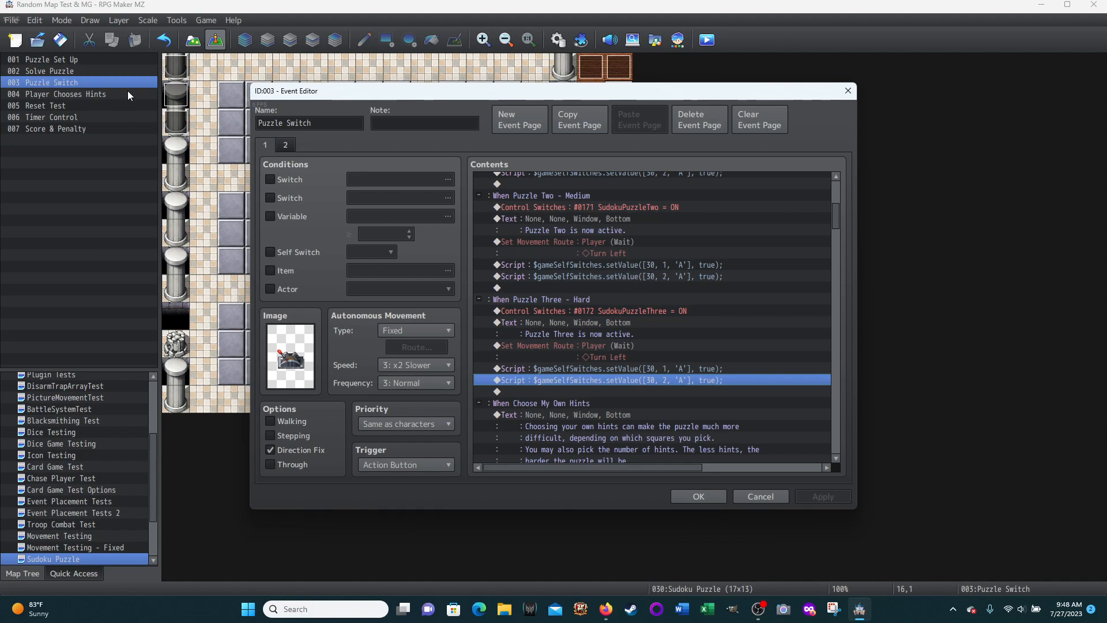
Look over the Choose My Own Hints branch and its nested hint-count choices through to the end of the page
scroll(803, 316, "down", 4)
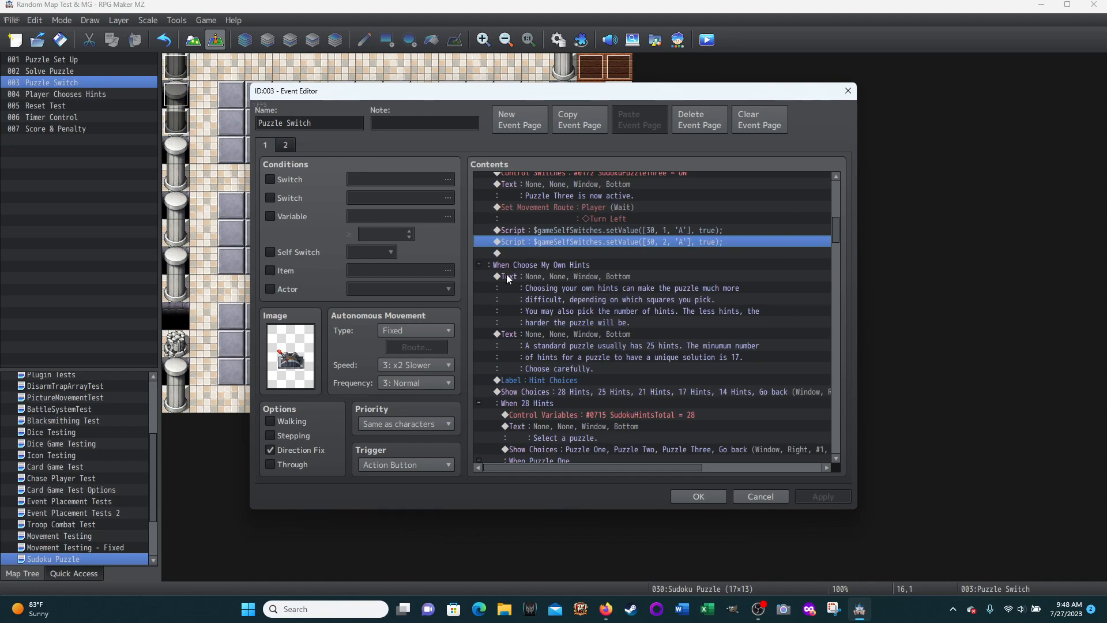
left_click(513, 264)
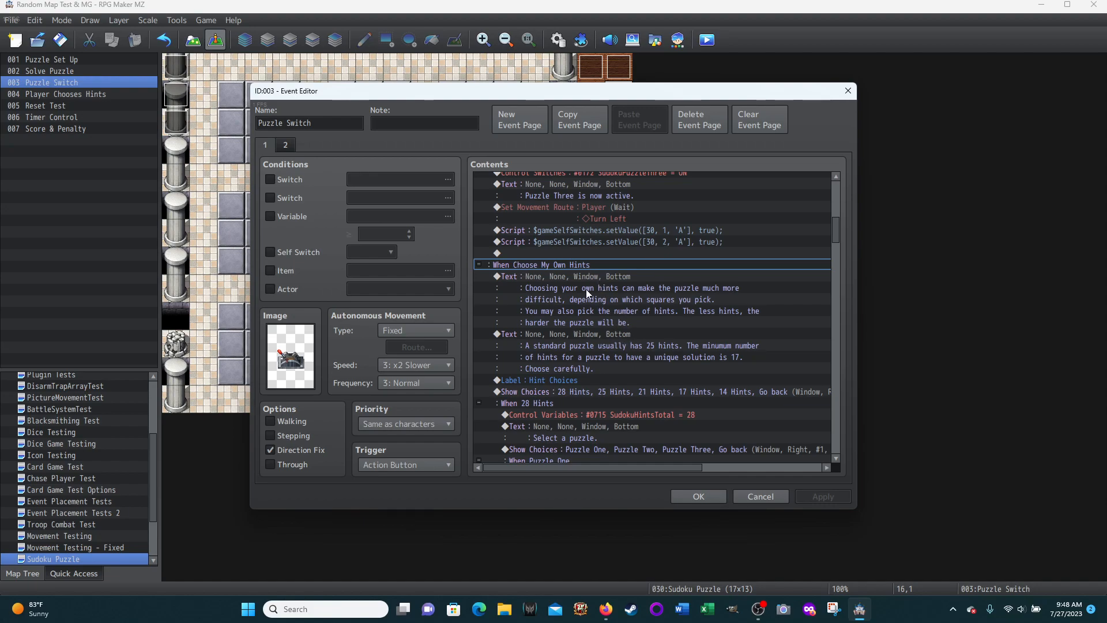
scroll(610, 330, "down", 10)
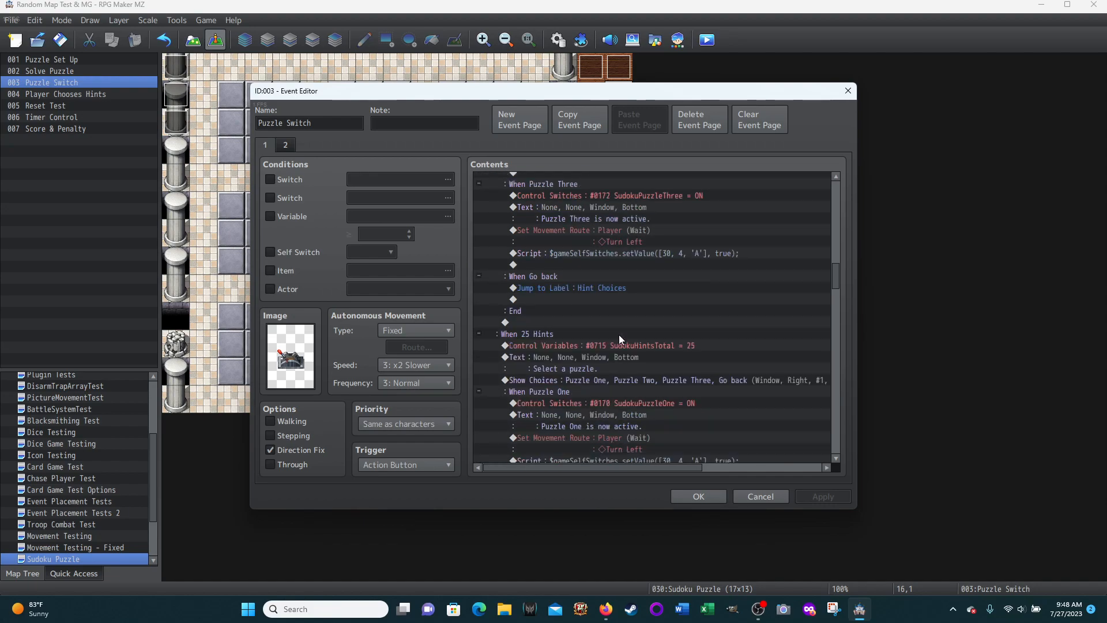
scroll(657, 334, "down", 6)
scroll(640, 341, "down", 5)
scroll(635, 344, "down", 8)
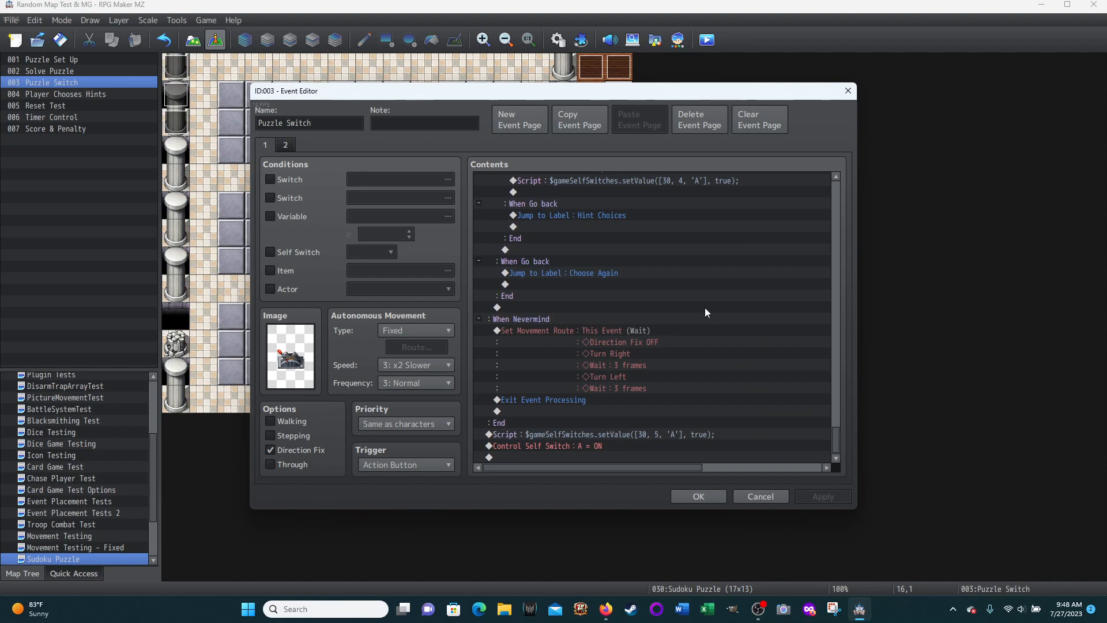
Examine the Nevermind branch's Set Movement Route and Exit Event Processing commands
scroll(706, 307, "up", 2)
scroll(706, 307, "down", 2)
left_click(521, 319)
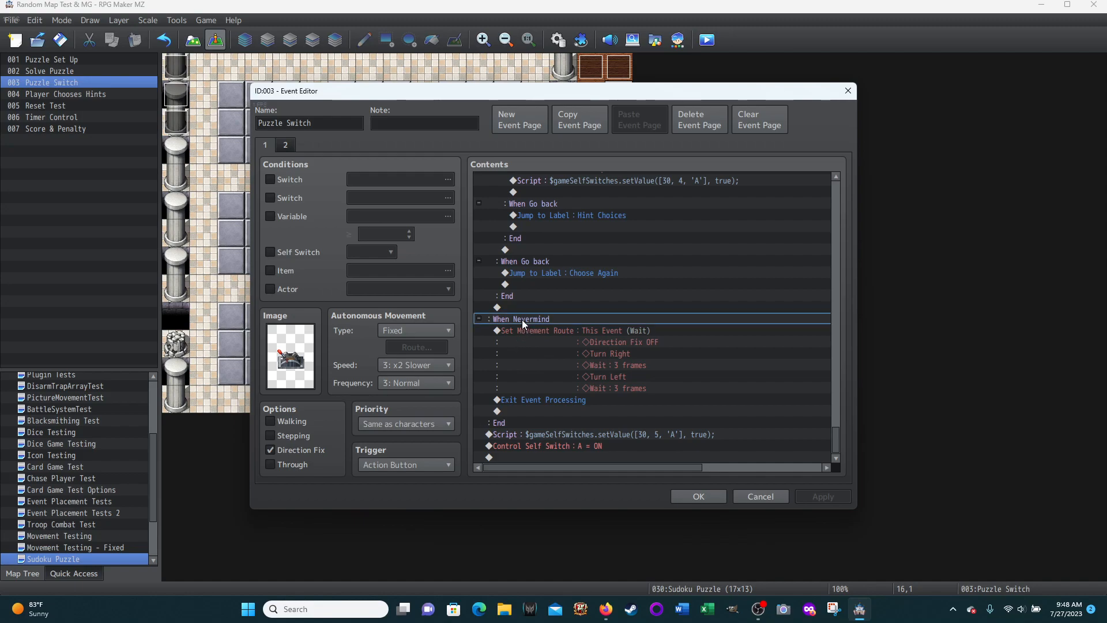
left_click(566, 330)
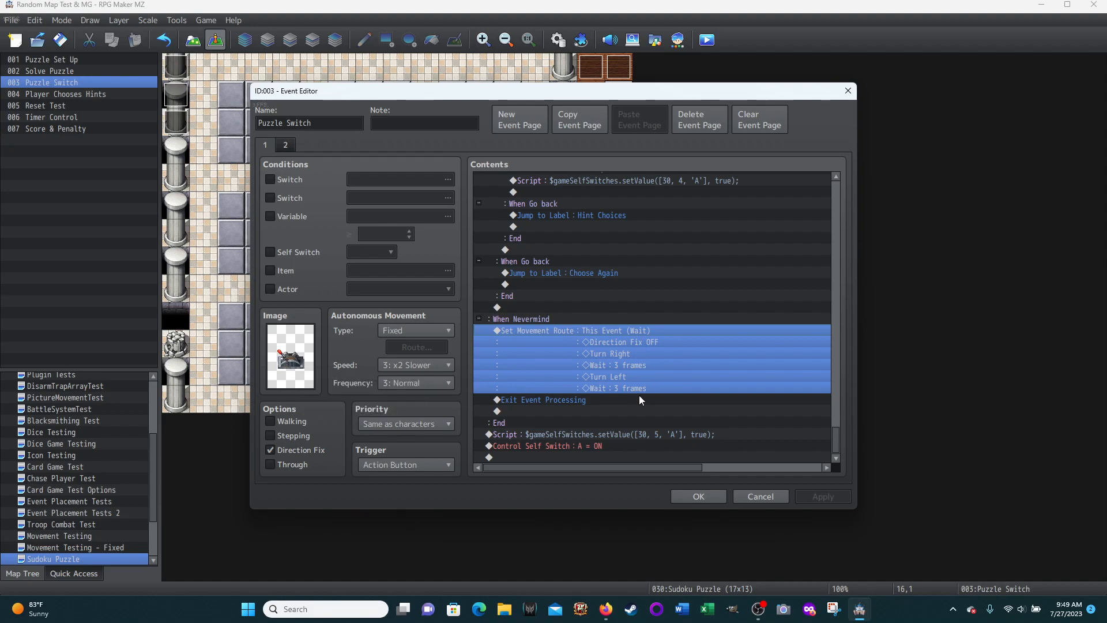
left_click(533, 402)
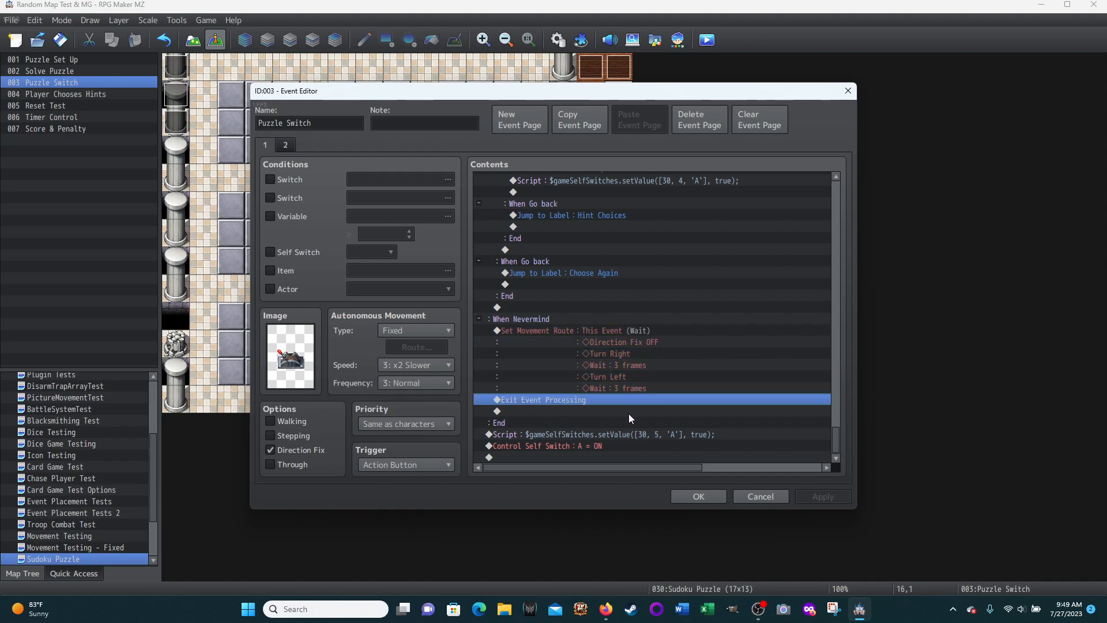
left_click(597, 325)
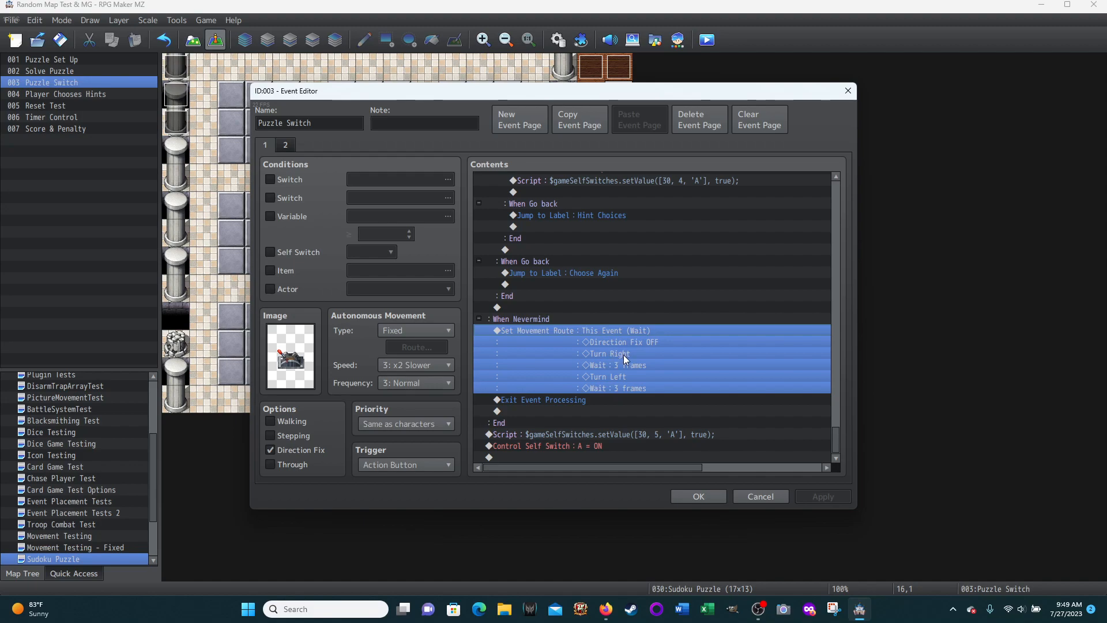
Compare the Nevermind branch's movement route with the one on event page 2, returning to page 1
left_click(286, 145)
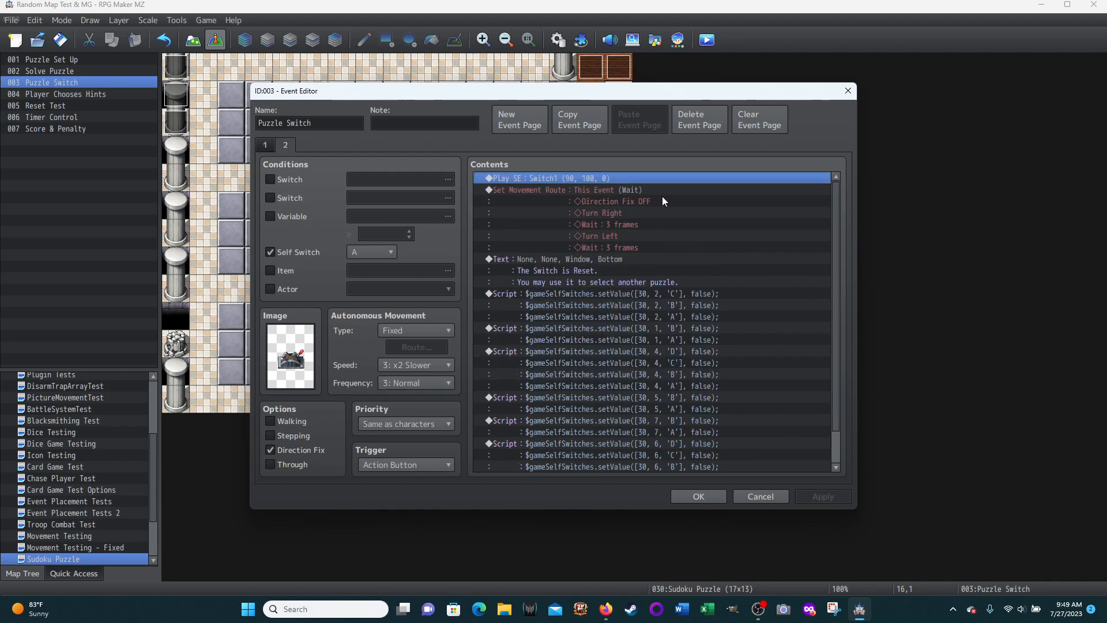
left_click(559, 190)
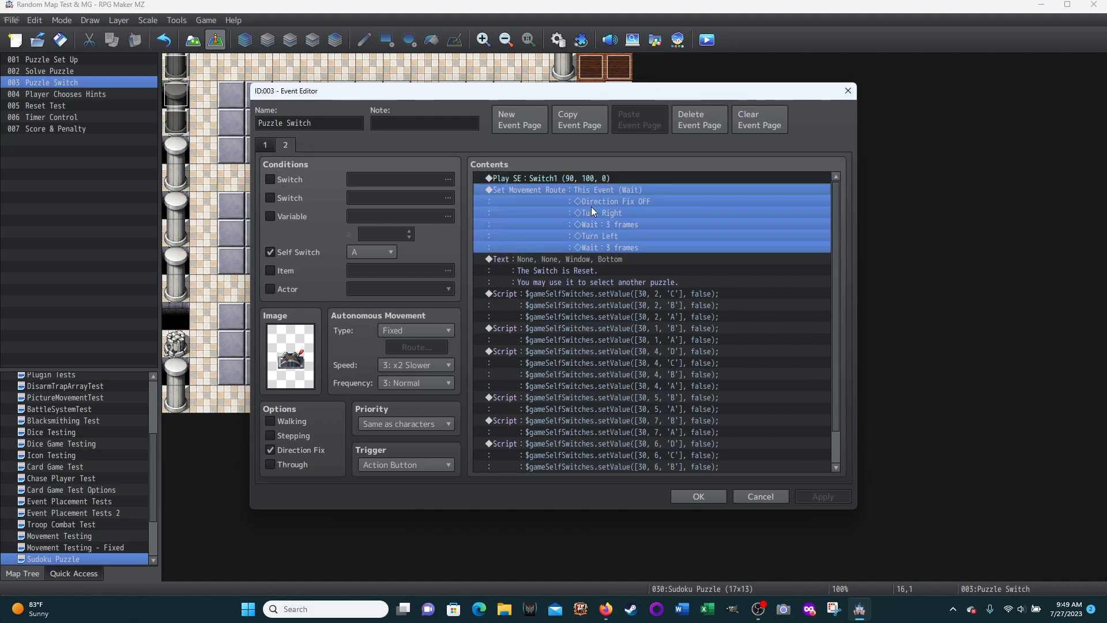
left_click(265, 145)
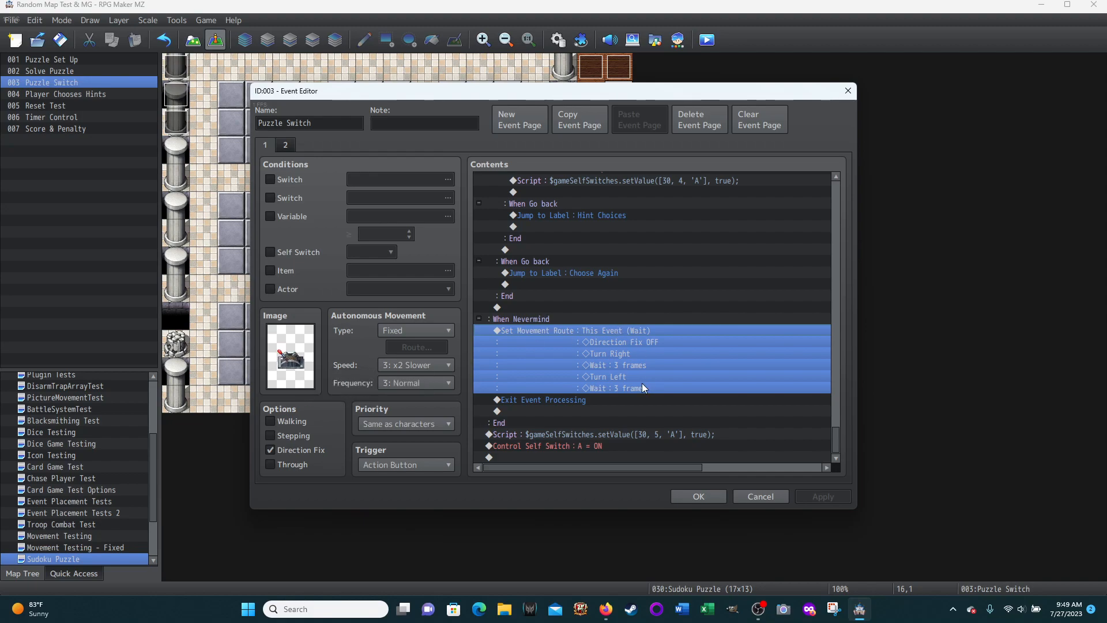
Review Exit Event Processing and the closing commands of page 1: the event 5 self switch script and Control Self Switch A
left_click(530, 400)
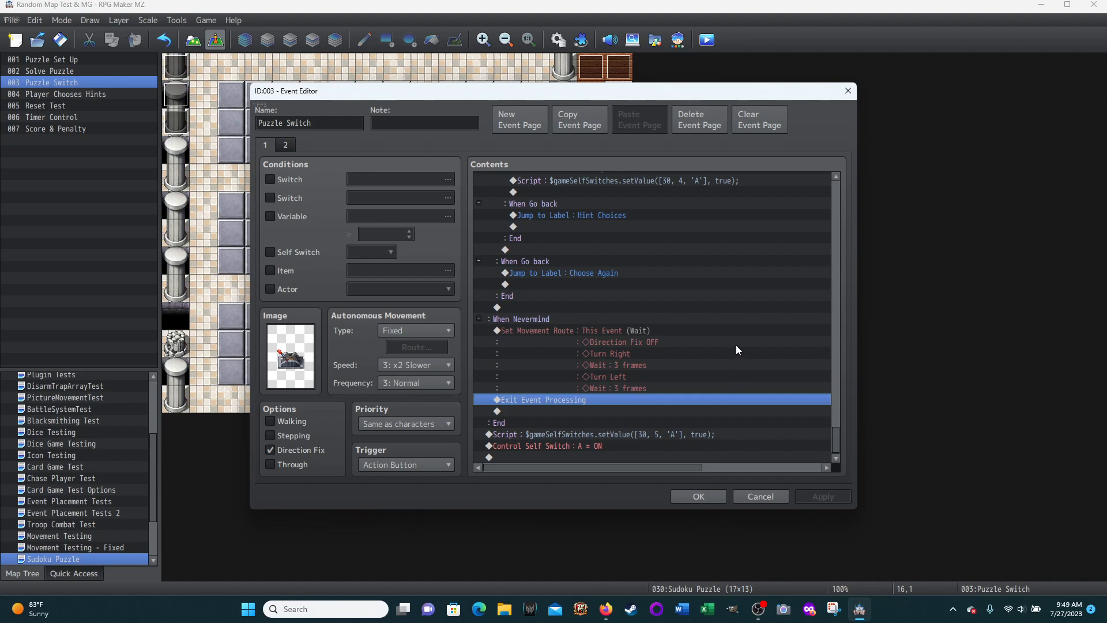
left_click(541, 435)
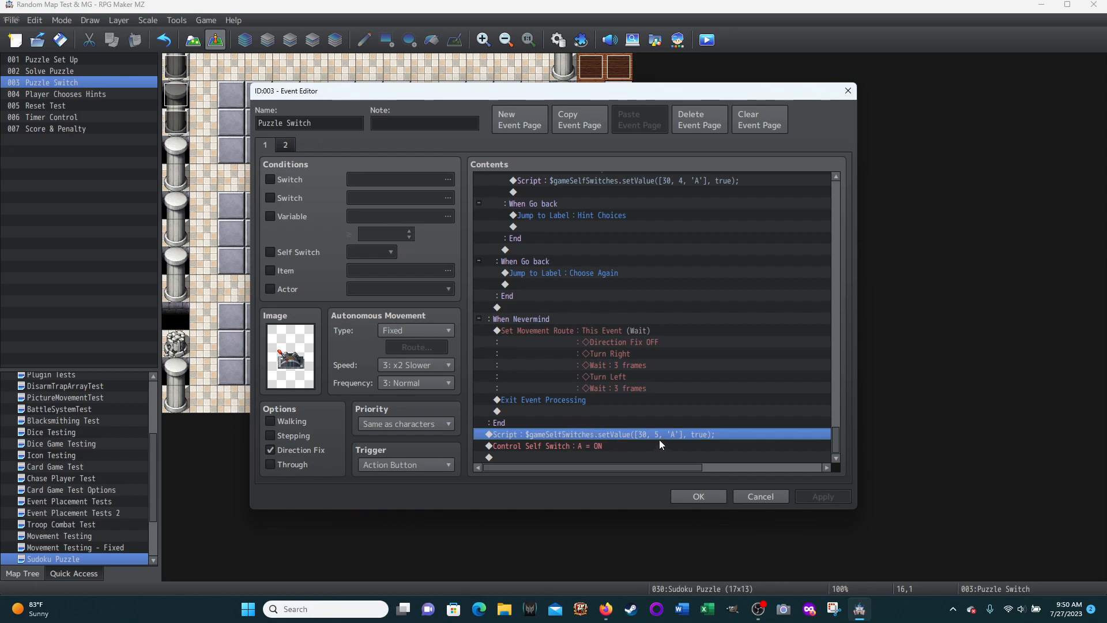
left_click(593, 413)
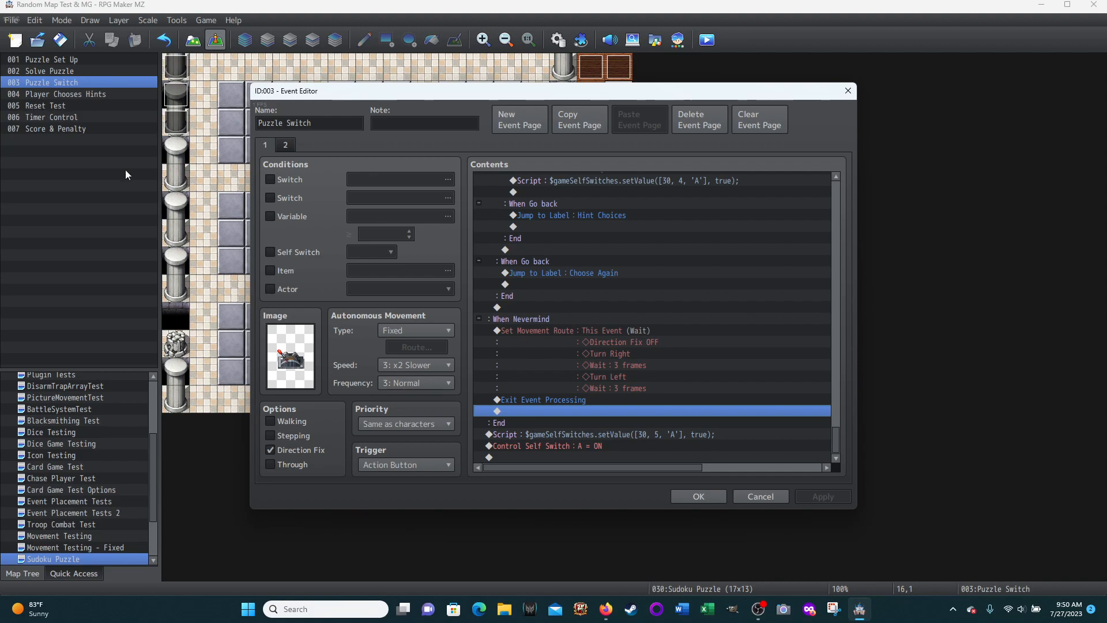
left_click(554, 447)
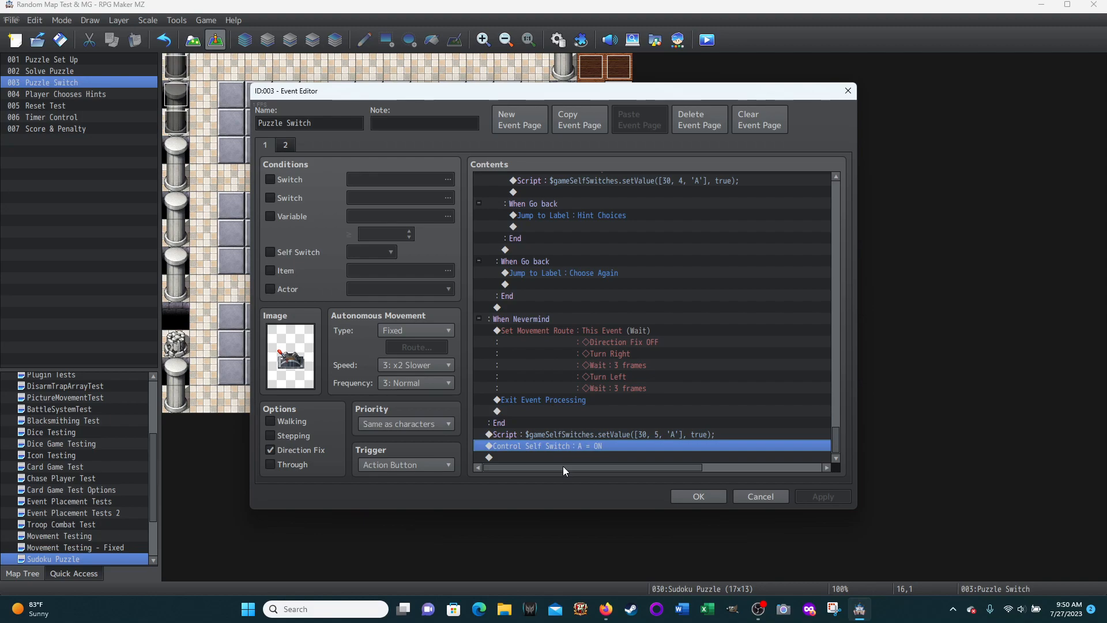
Review the opening commands of the Puzzle Switch's event page 2: the Switch1 sound, the movement route and the reset message
left_click(285, 145)
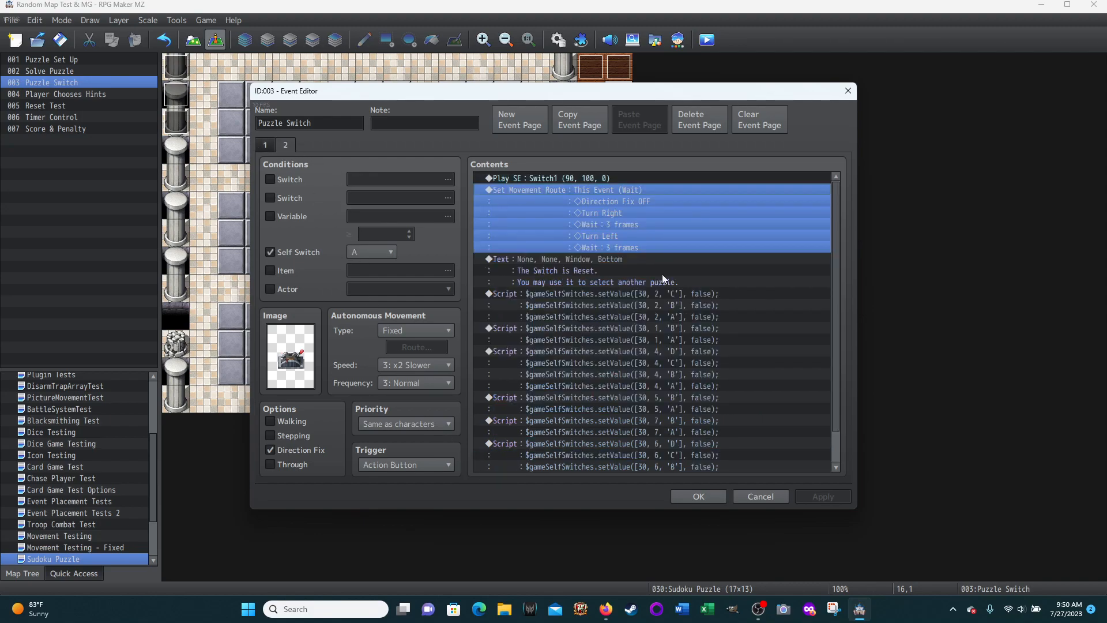
left_click(577, 178)
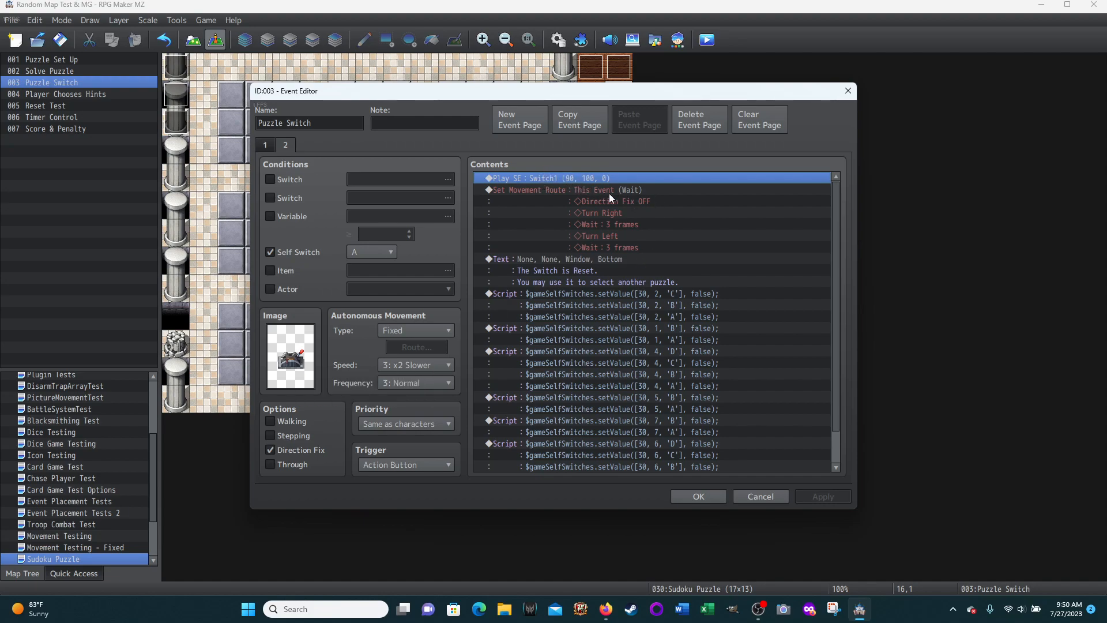
left_click(538, 259)
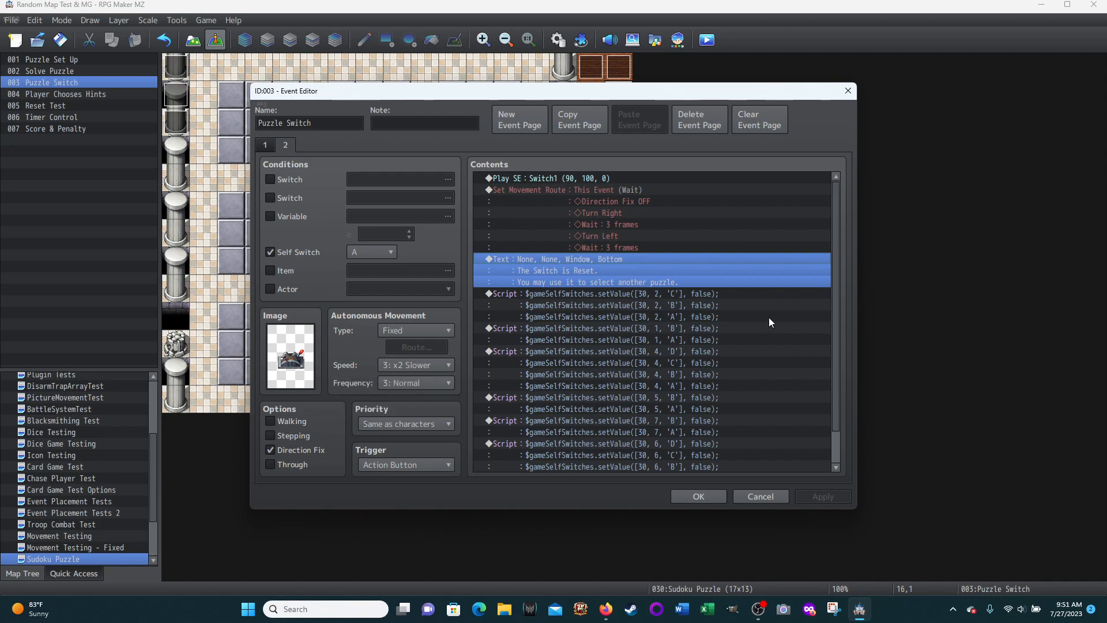
Look over the series of self switch reset scripts on page 2, from event 2 through event 6
scroll(772, 317, "down", 1)
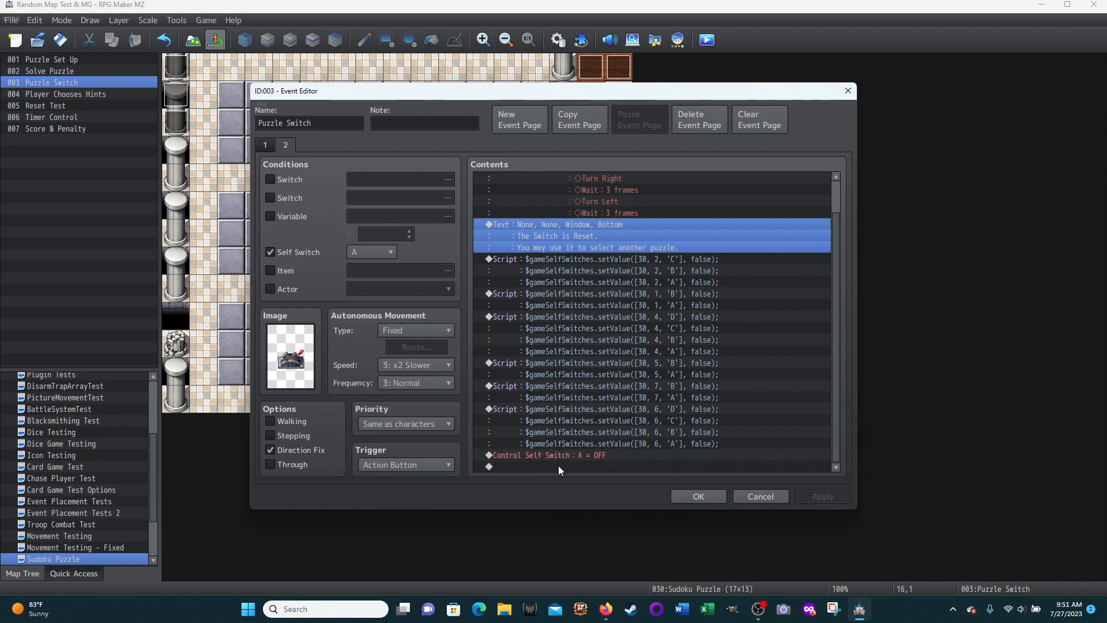
left_click(512, 260)
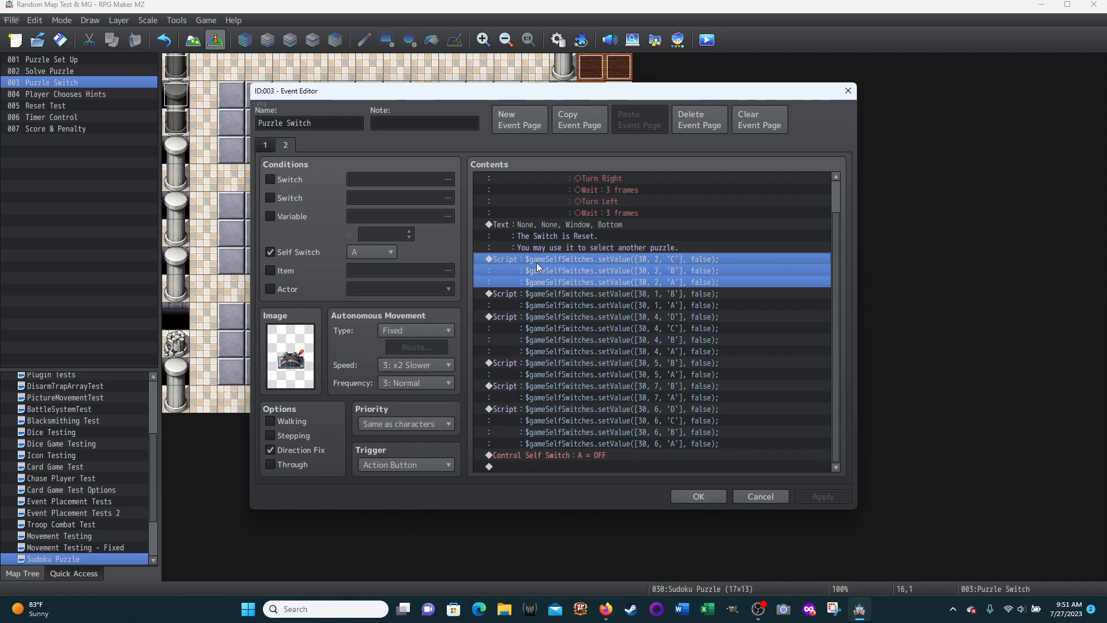
left_click(519, 298)
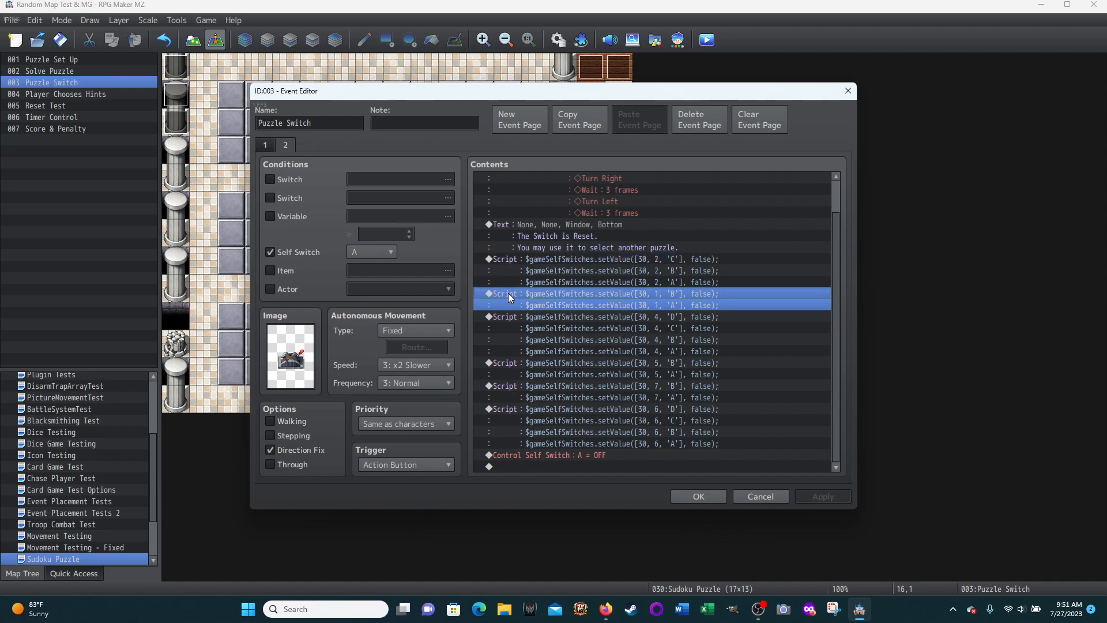
left_click(506, 317)
left_click(509, 361)
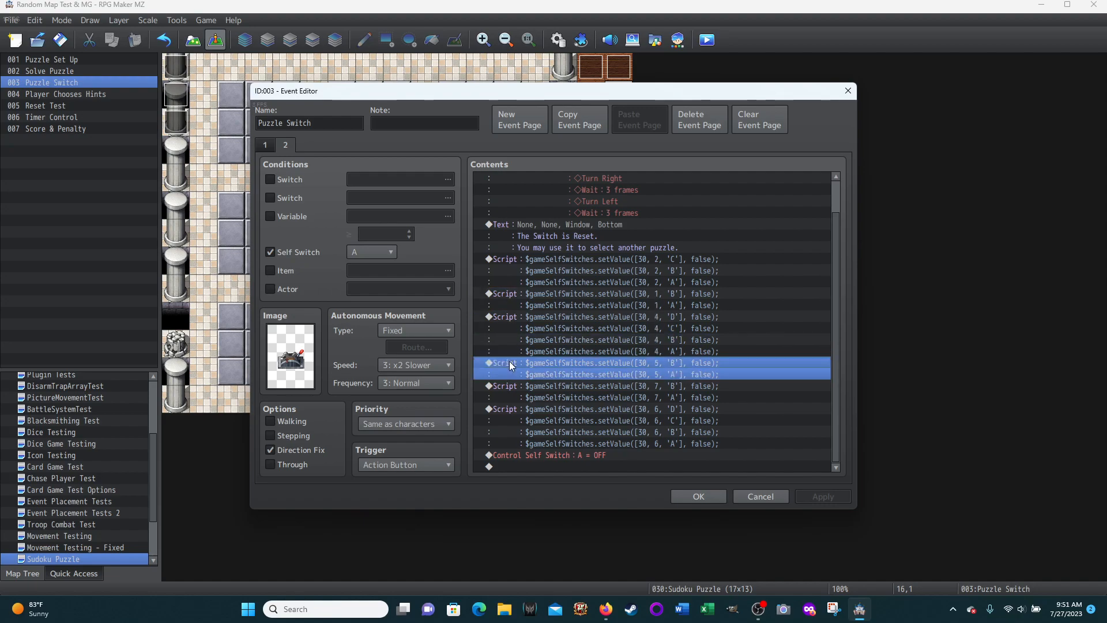
left_click(510, 383)
left_click(505, 411)
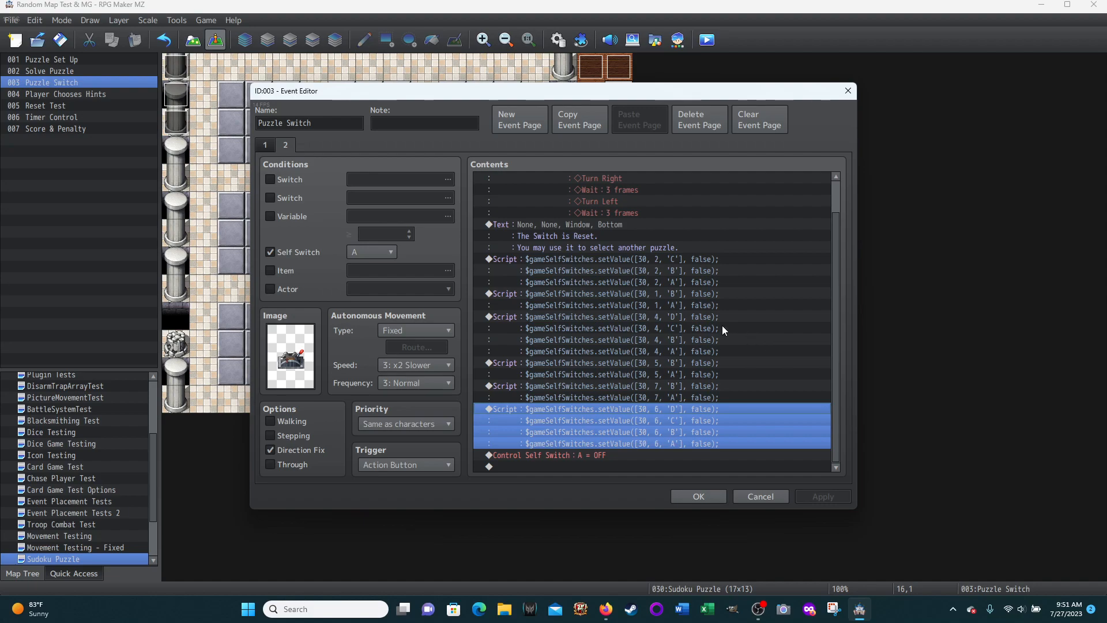
Examine which self switches each page 2 script turns off, event by event, ending with the Control Self Switch command
left_click(555, 258)
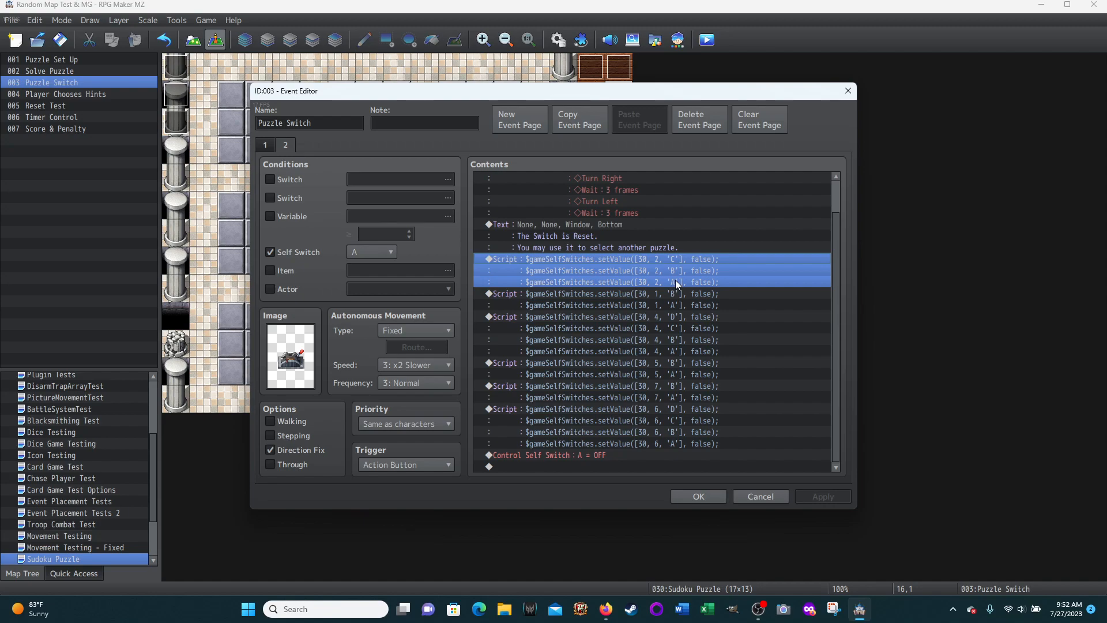
left_click(579, 296)
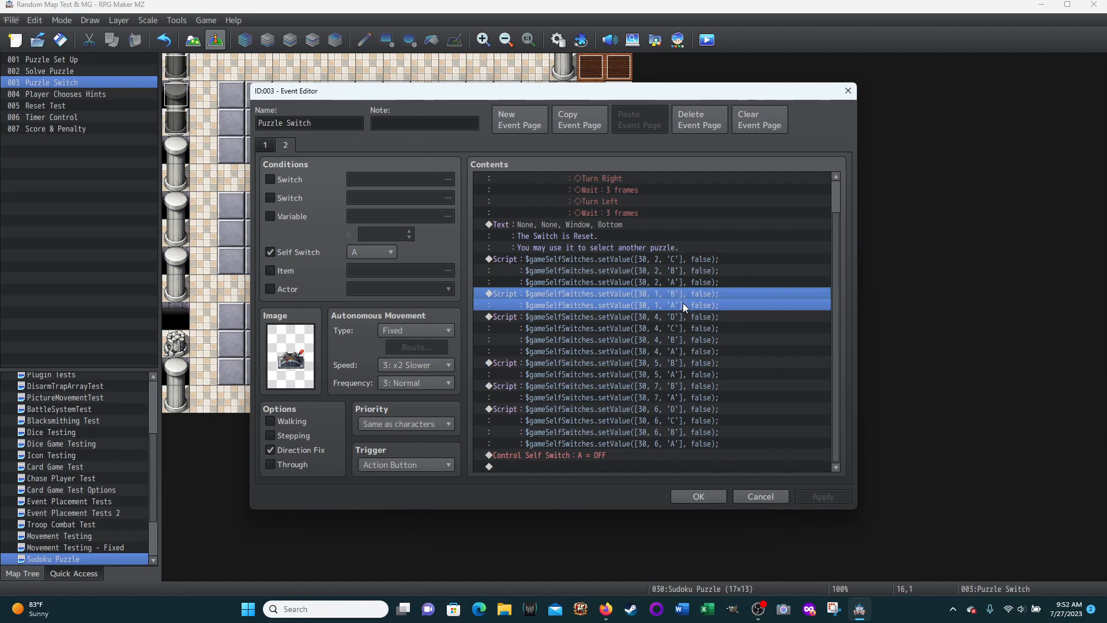
left_click(617, 317)
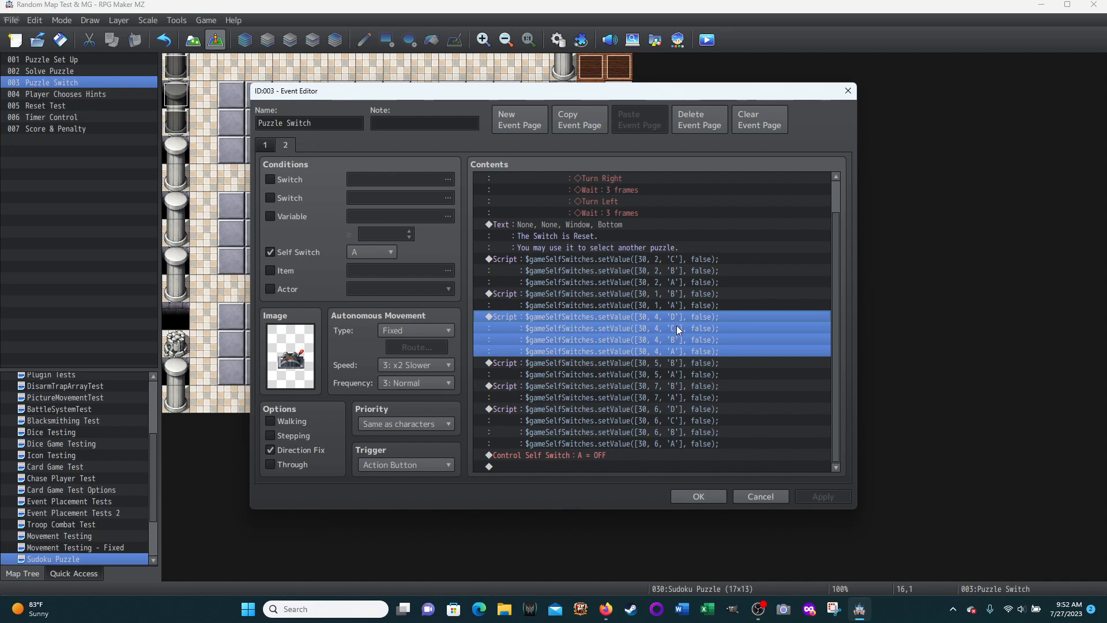
left_click(555, 365)
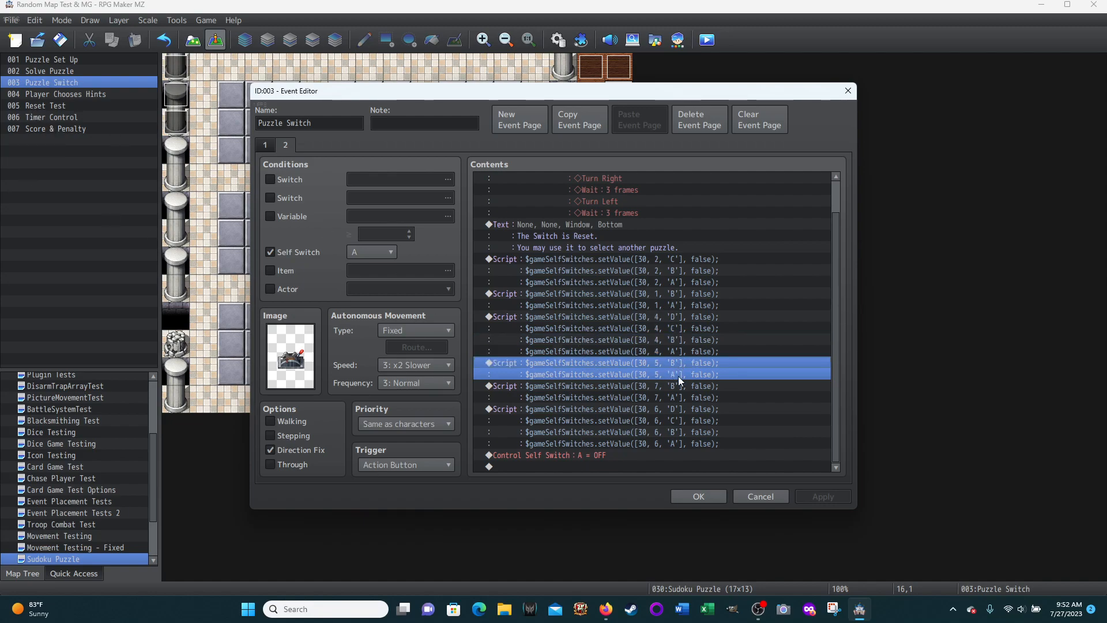
left_click(572, 389)
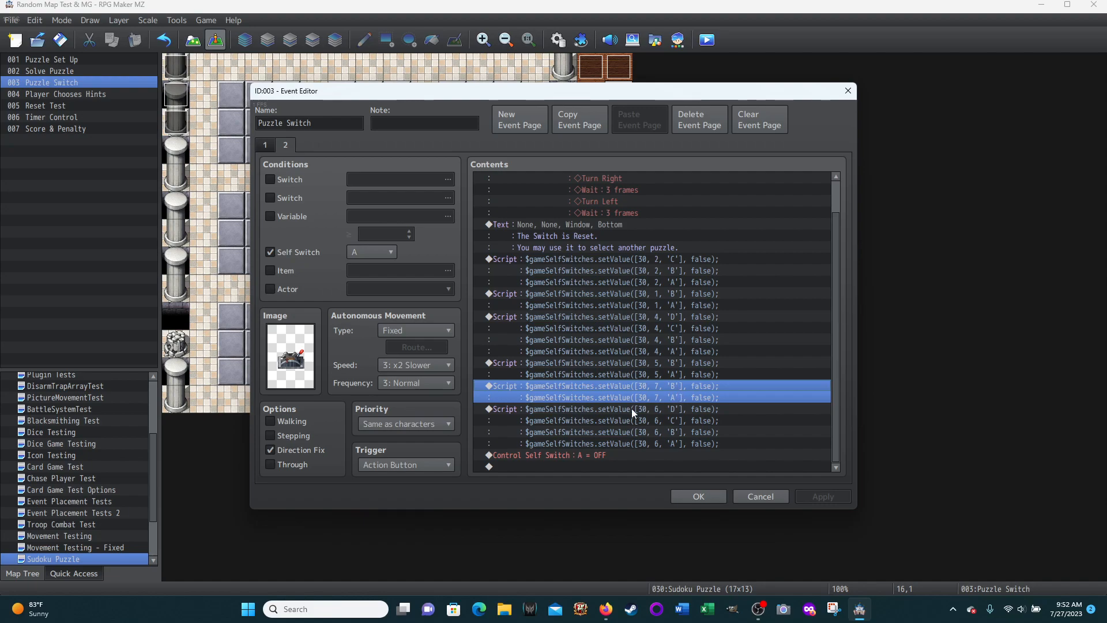
left_click(593, 407)
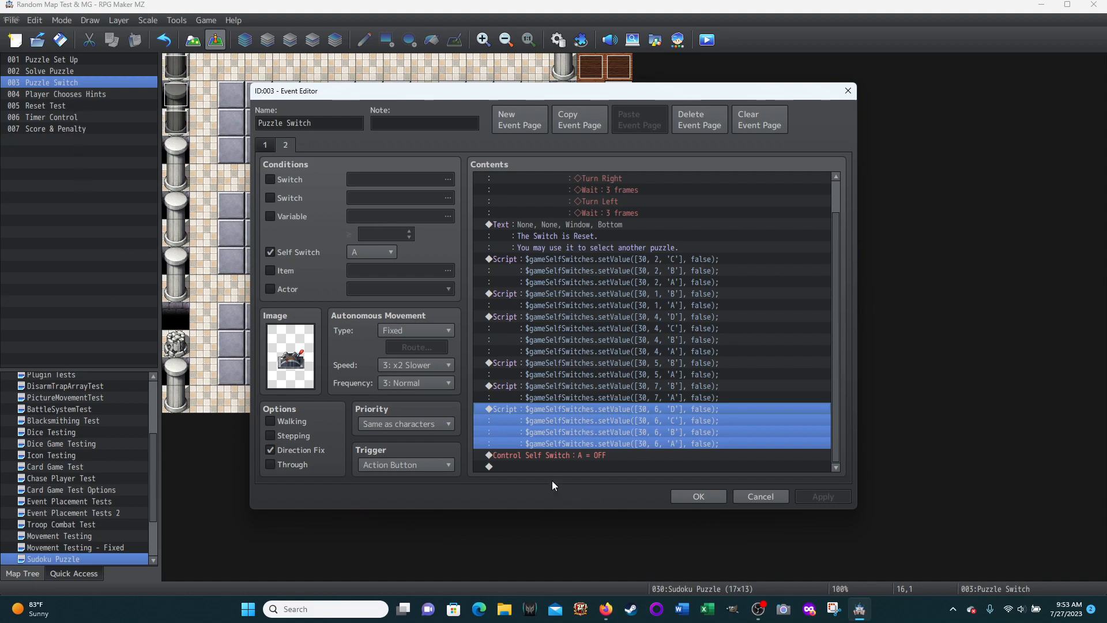
left_click(542, 456)
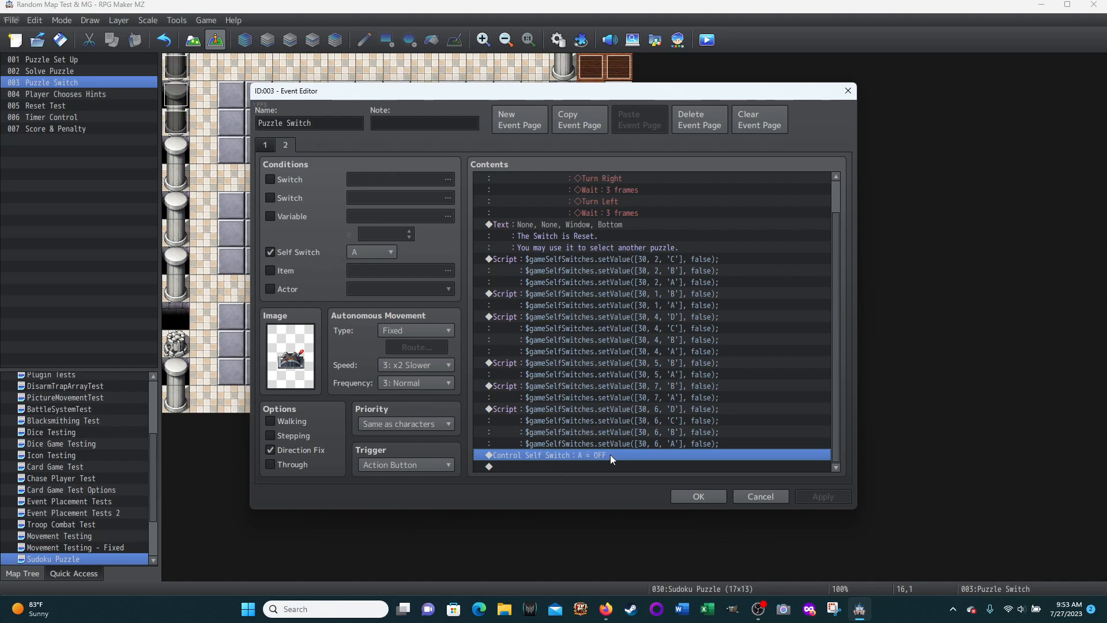
Review event page 1 back to its first commands and close the Puzzle Switch event without saving changes
left_click(265, 145)
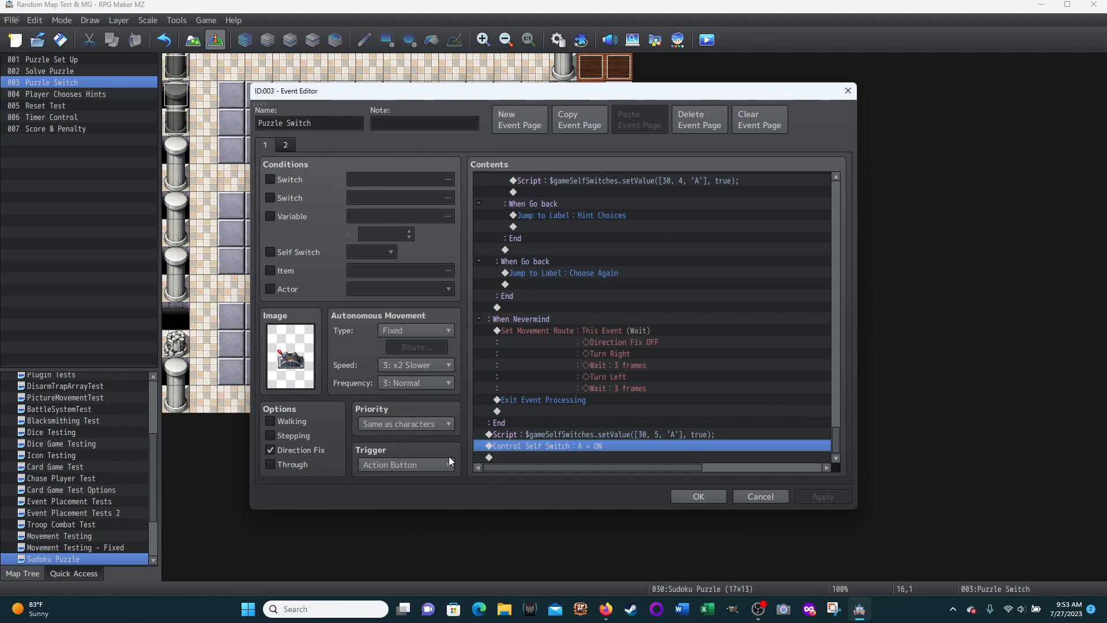
left_click_drag(836, 435, 831, 186)
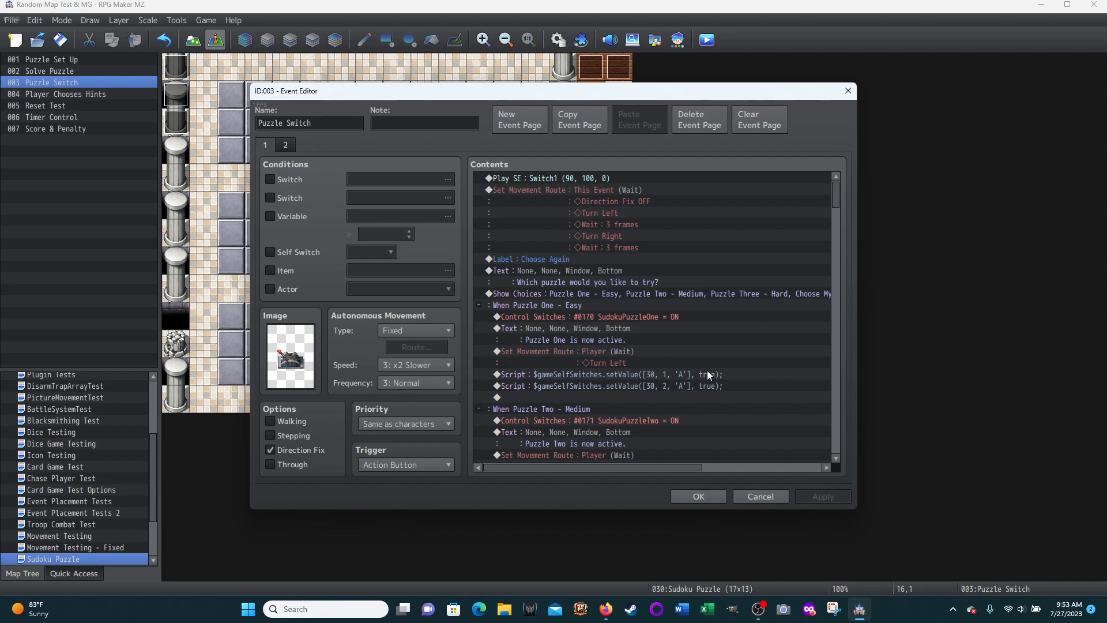
left_click(759, 498)
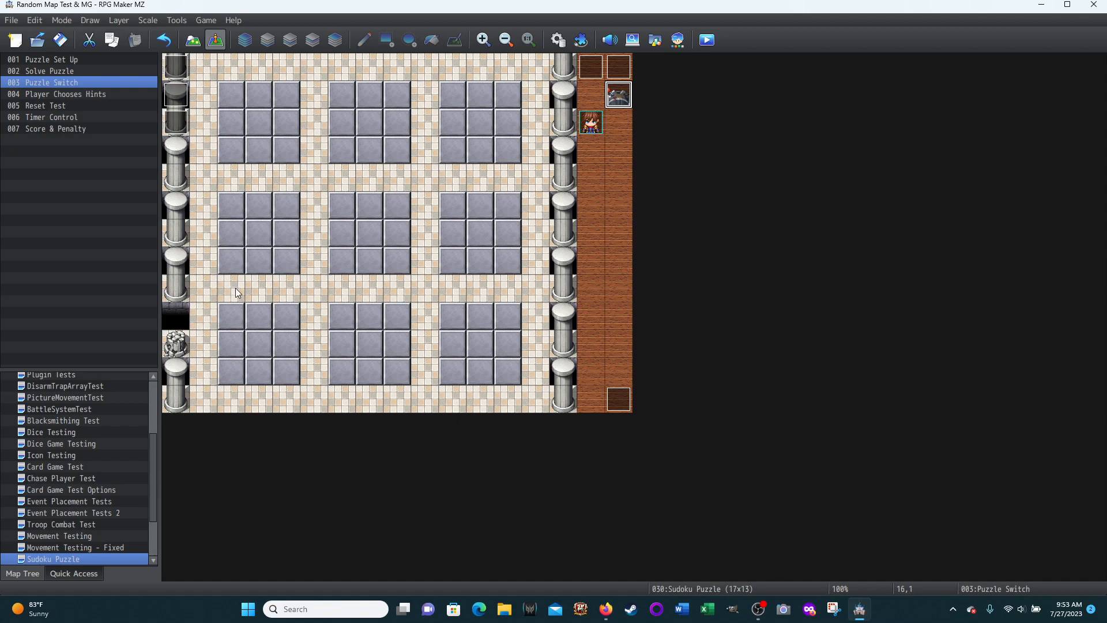
Inspect the Puzzle Set Up event's Self Switch A page, then close the event without changes
left_click(42, 60)
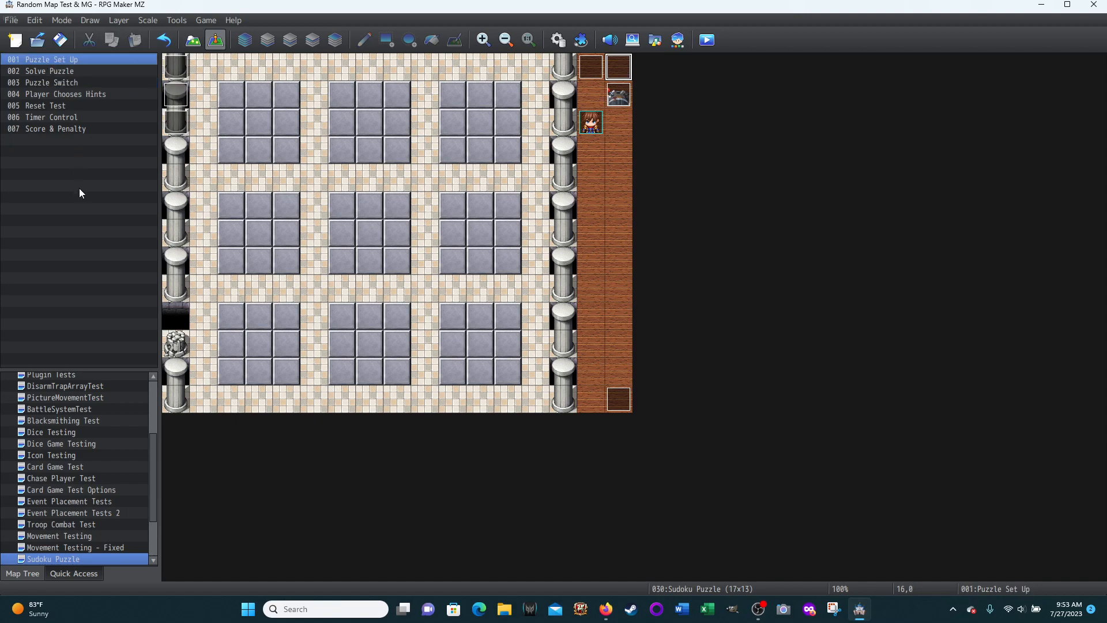
double_click(45, 60)
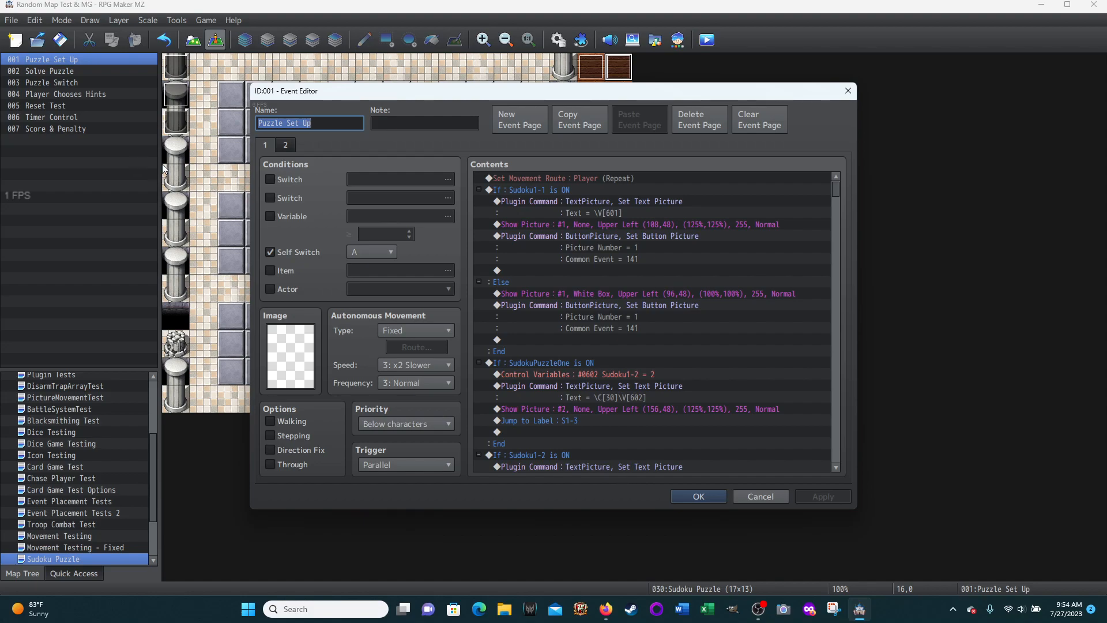
left_click(762, 496)
Read the instruction texts on page 1 of the Solve Puzzle event from the beginning, then close it without changes
double_click(34, 70)
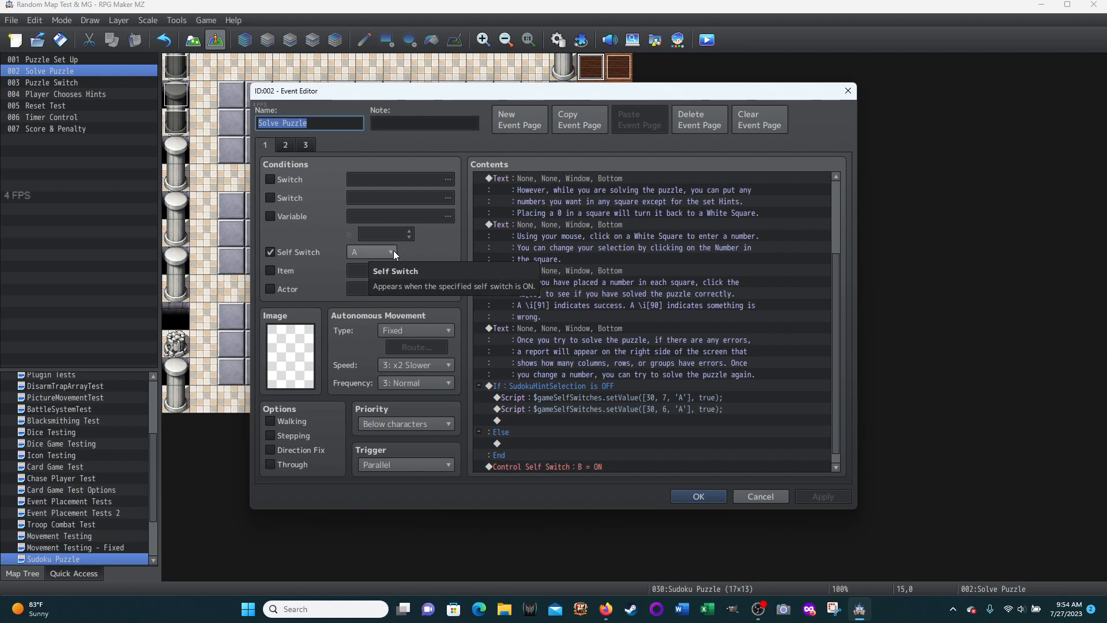
scroll(843, 257, "up", 1)
scroll(842, 257, "up", 2)
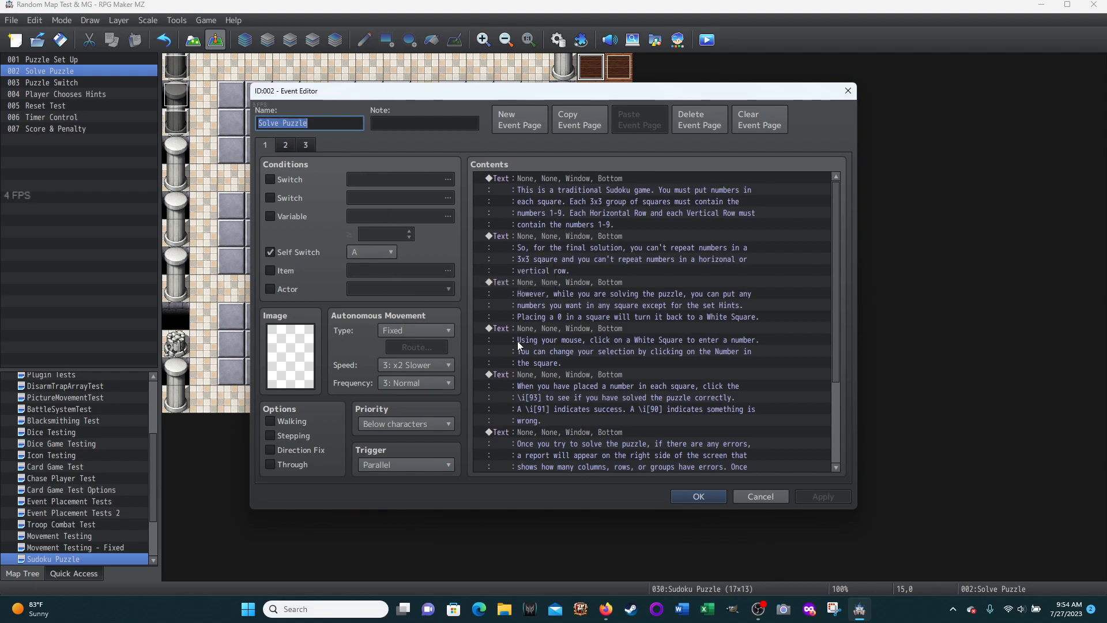
left_click(756, 494)
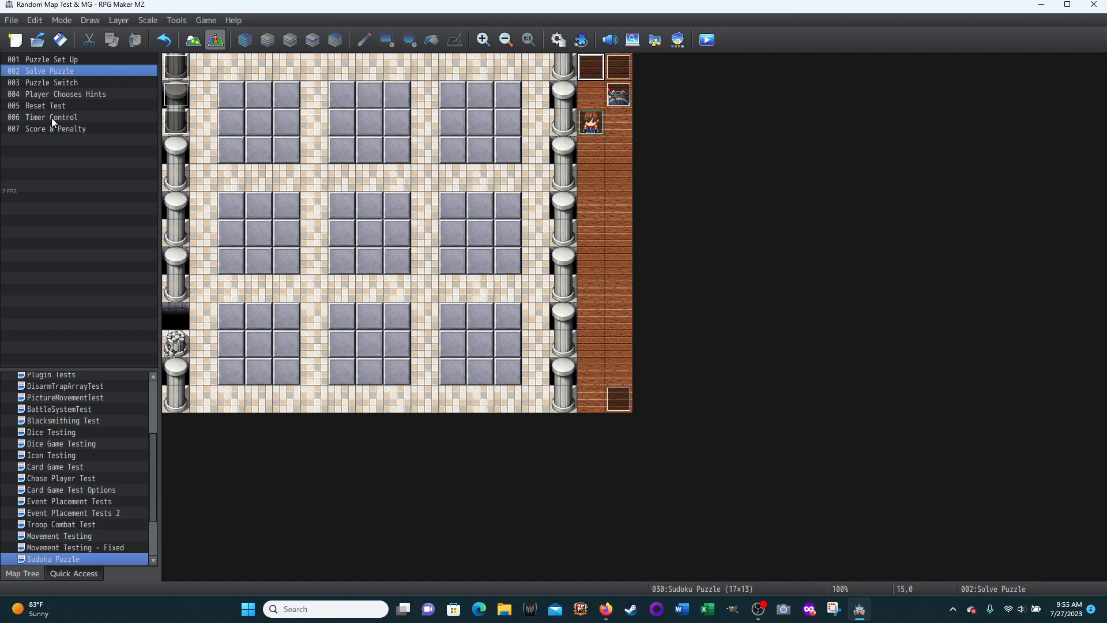
Reopen the Puzzle Switch event and examine the full Show Choices list on page 1
left_click(46, 83)
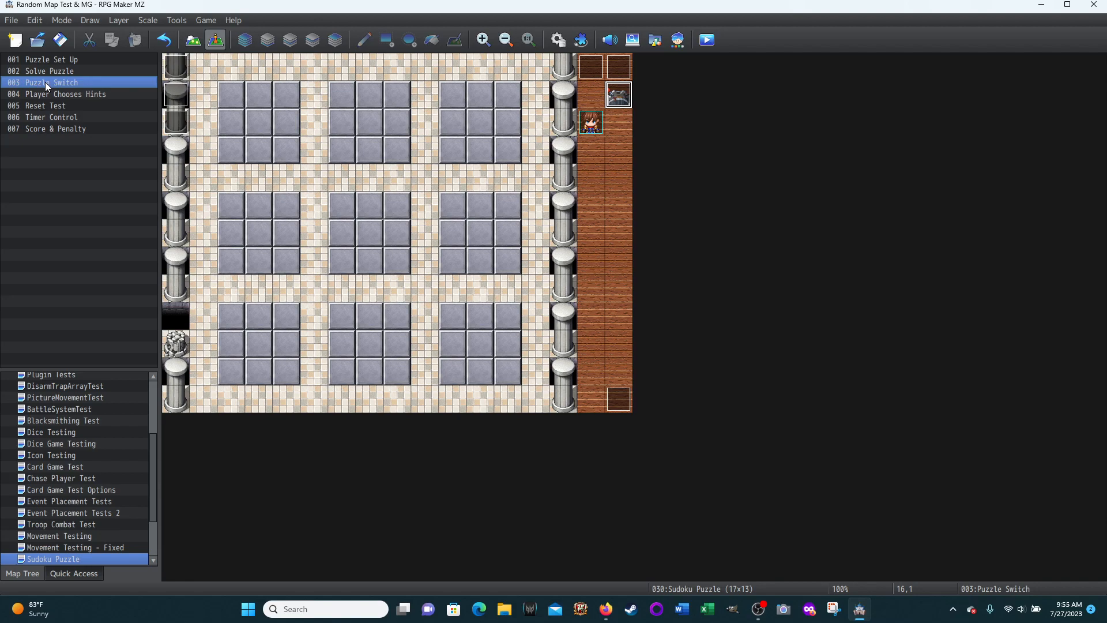
double_click(45, 82)
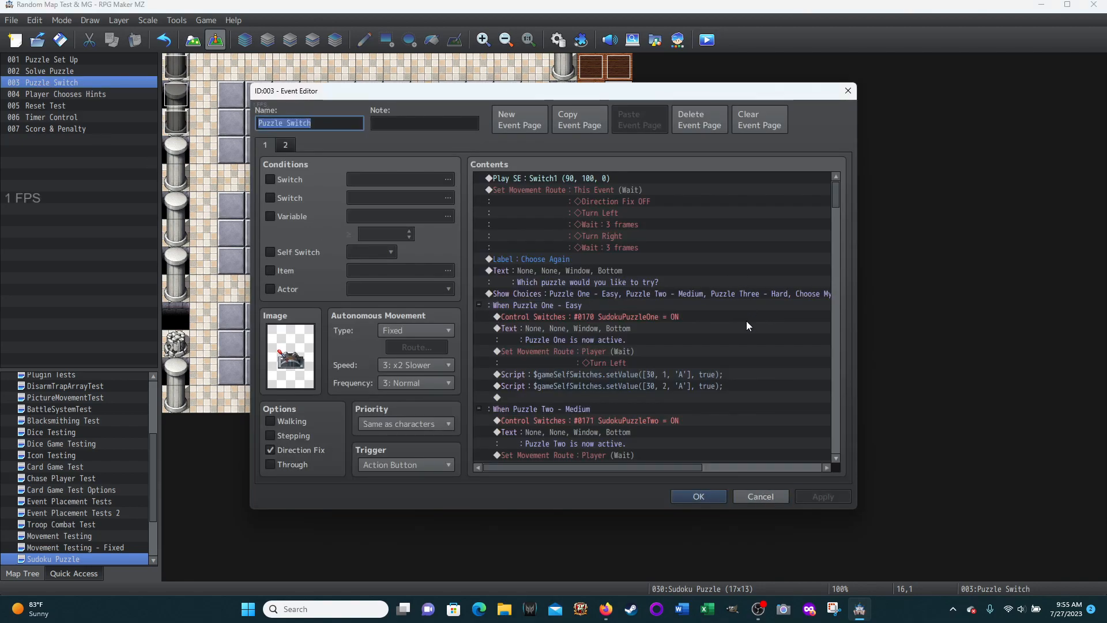
scroll(746, 321, "down", 2)
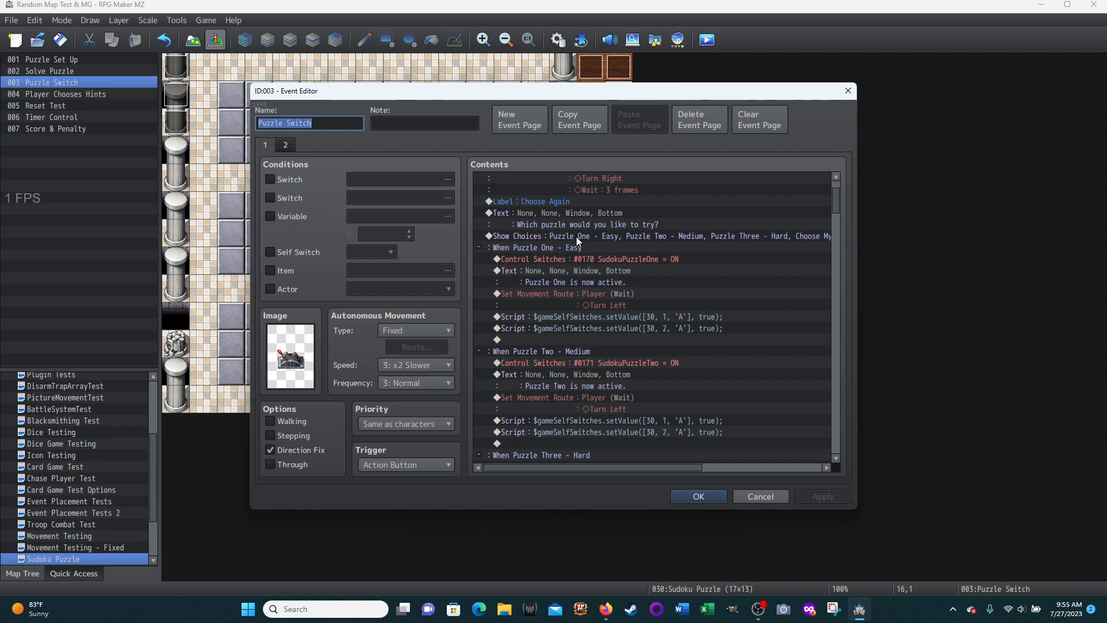
left_click_drag(686, 466, 762, 436)
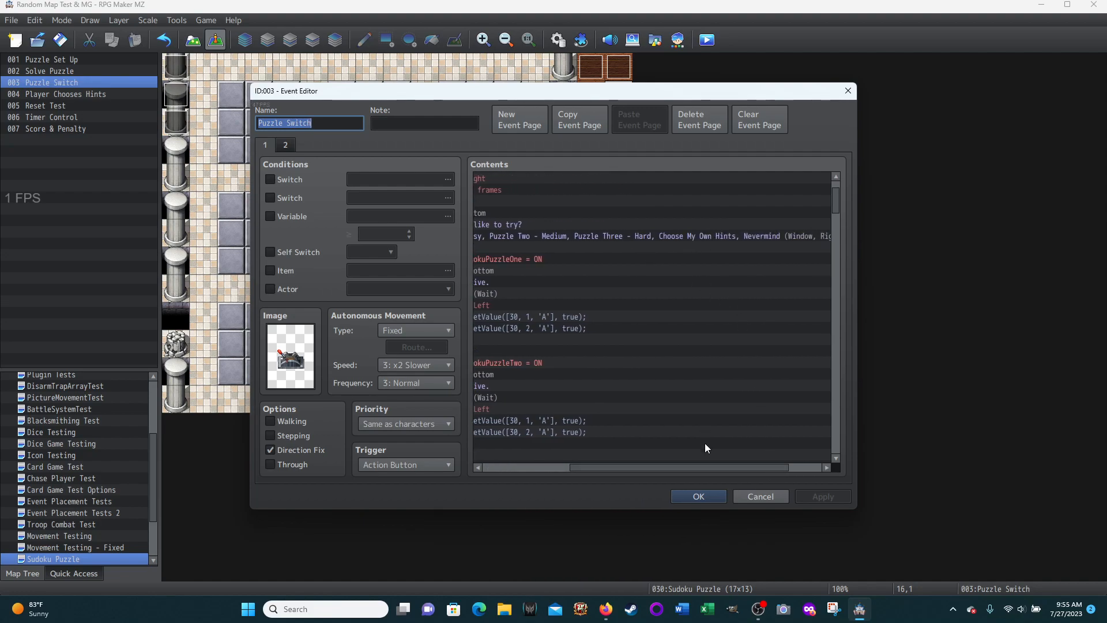
left_click_drag(703, 465, 547, 458)
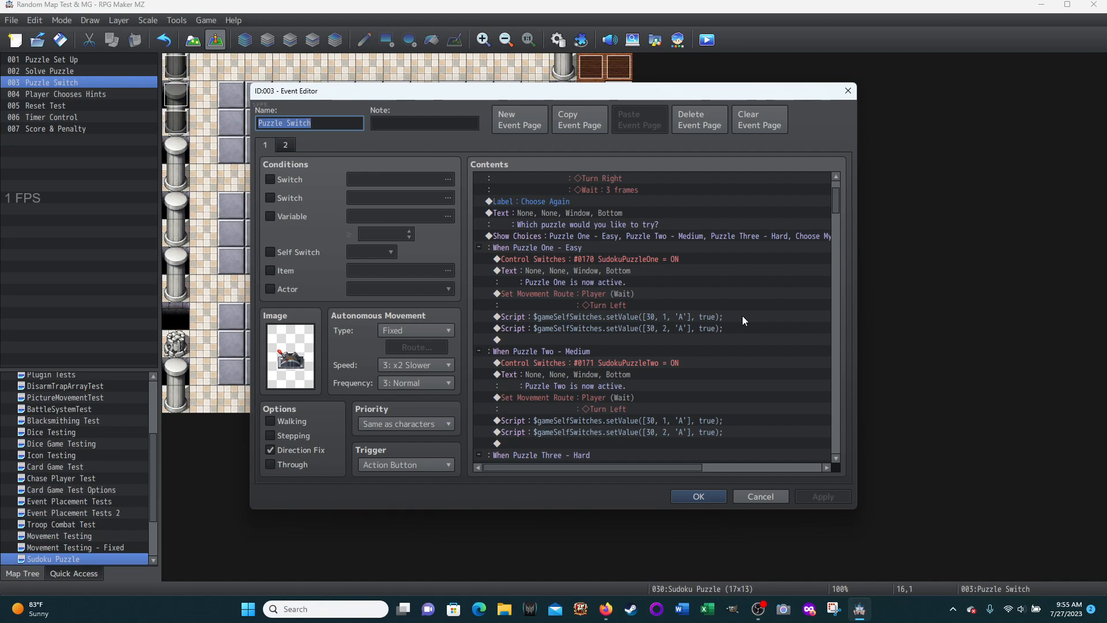
Look over the hint-count choices on page 1, return to its start and close the Puzzle Switch event without changes
scroll(742, 316, "down", 6)
scroll(730, 317, "down", 6)
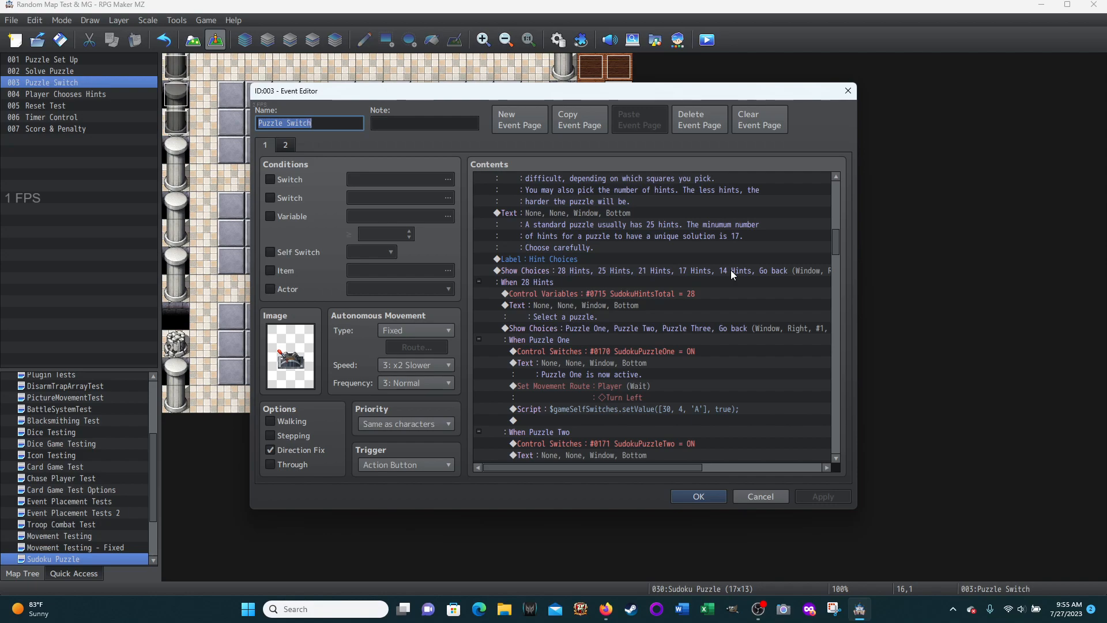
scroll(768, 312, "up", 5)
scroll(768, 311, "up", 3)
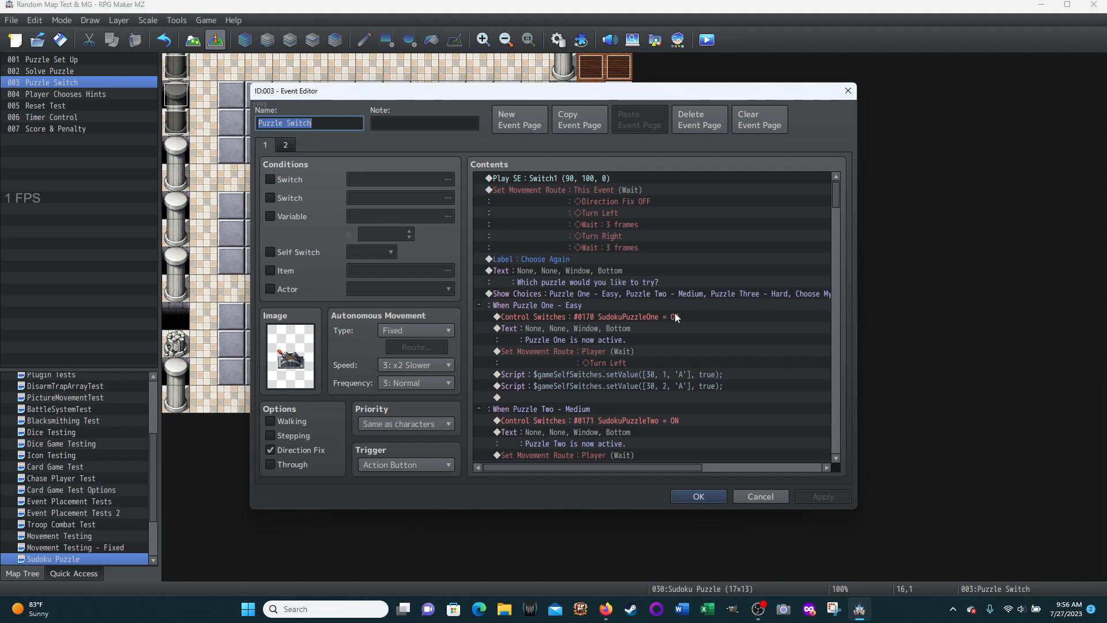
left_click(760, 497)
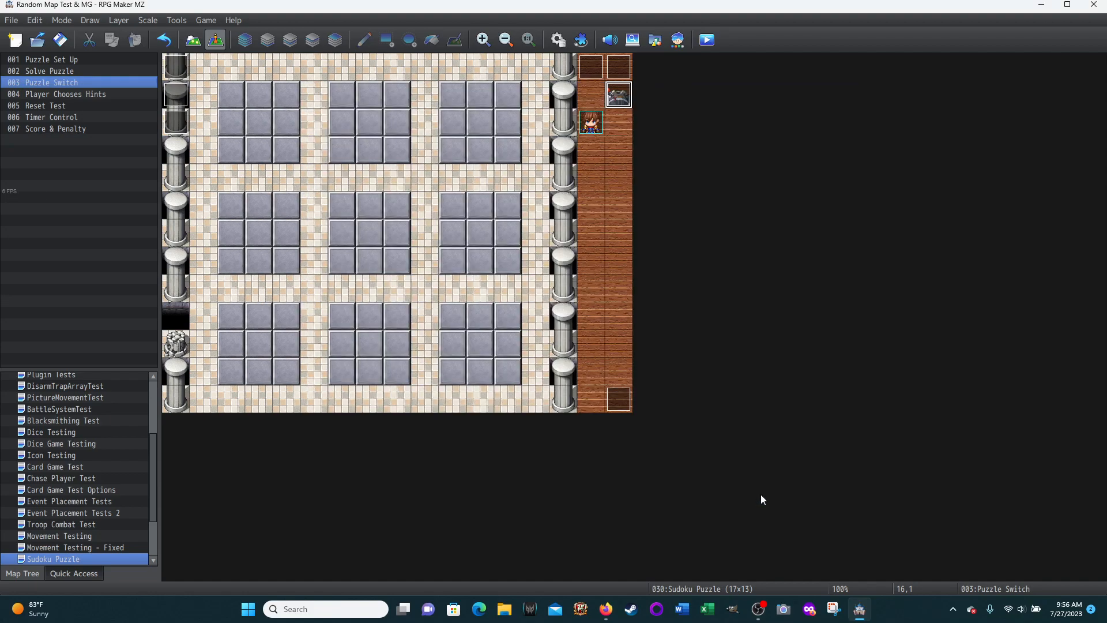